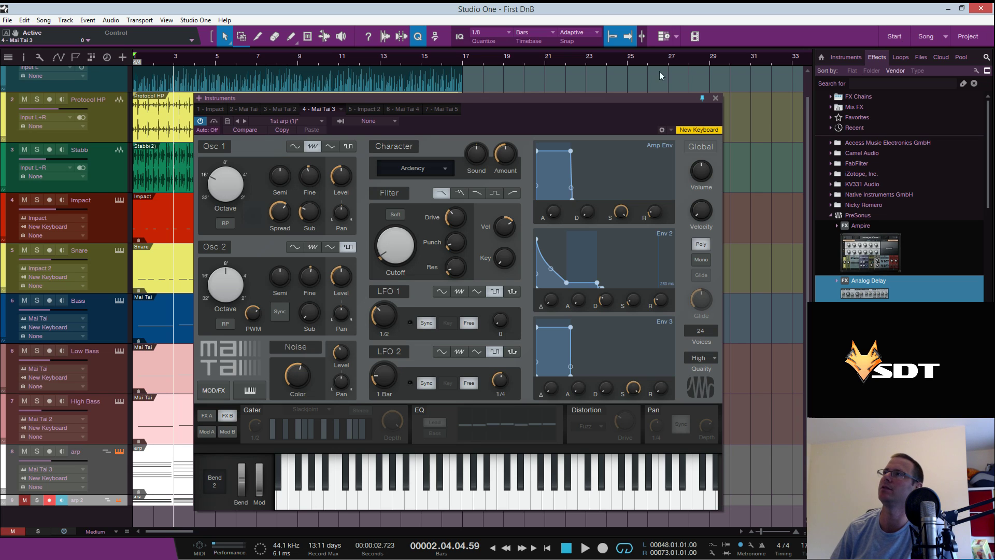
{"action": "left_click_drag", "start_coordinate": [558, 97], "coordinate": [580, 72]}
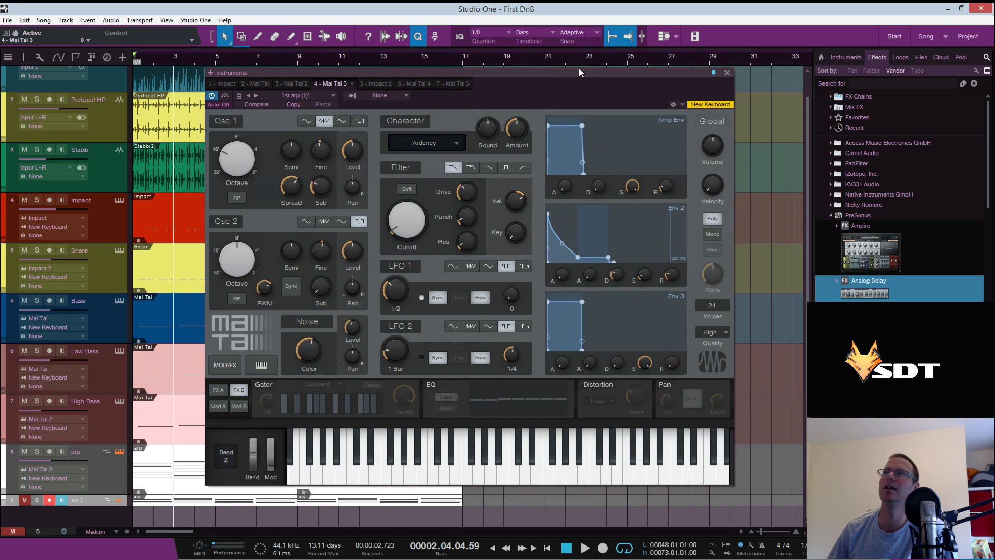
{"action": "left_click_drag", "start_coordinate": [447, 72], "coordinate": [460, 74]}
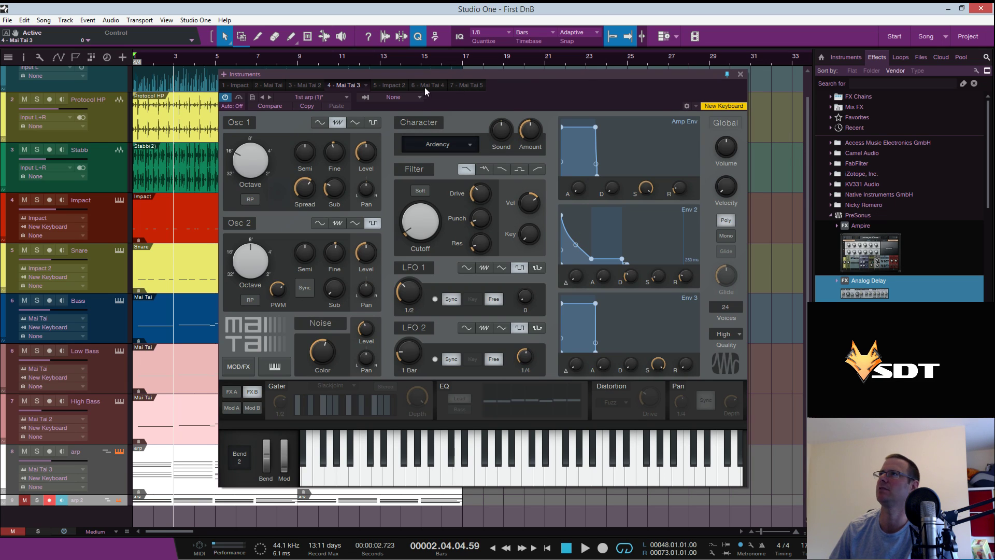
{"action": "left_click_drag", "start_coordinate": [455, 76], "coordinate": [466, 79]}
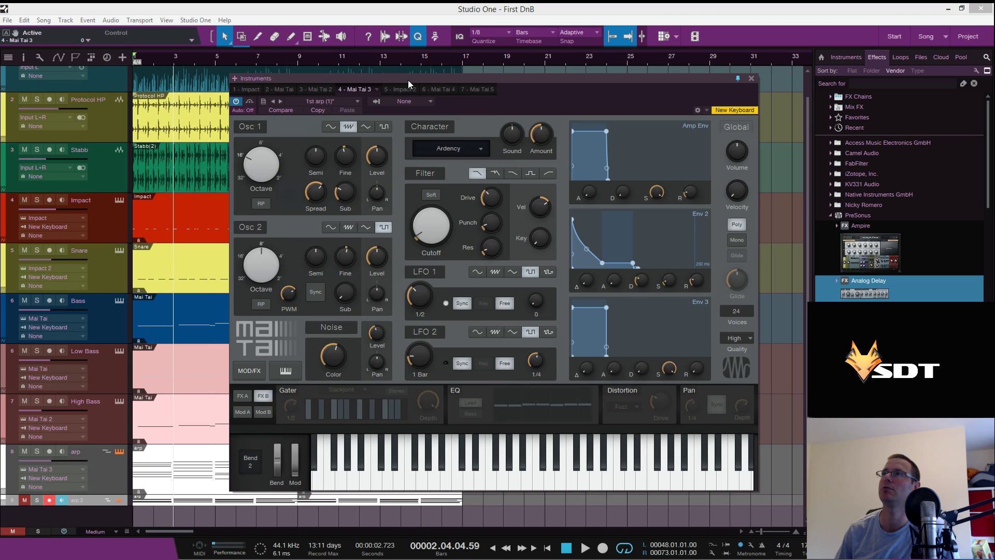
{"action": "left_click_drag", "start_coordinate": [409, 79], "coordinate": [409, 77]}
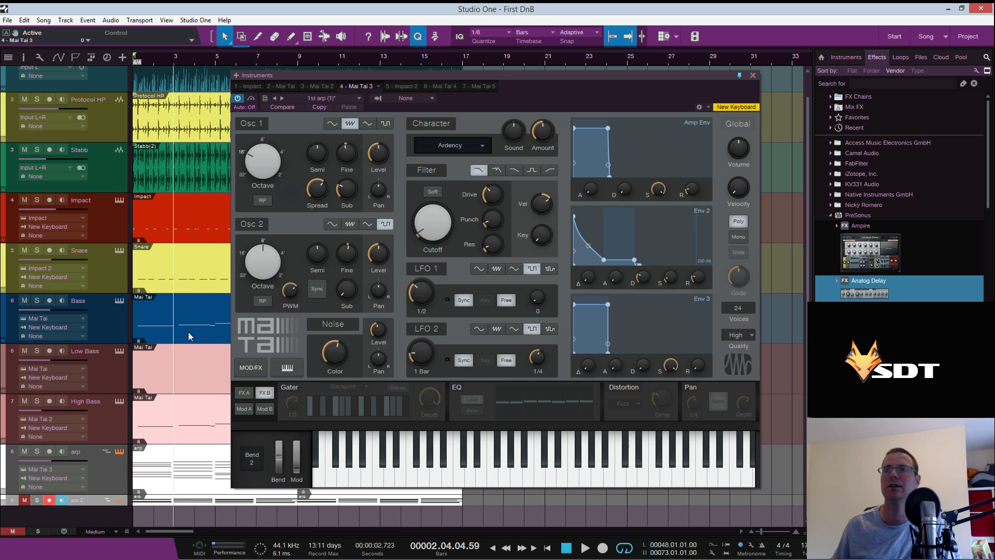
Play the song while raising the arp Mai Tai's mod wheel to 0.86, and switch on its Gater effect
{"action": "key", "text": "space"}
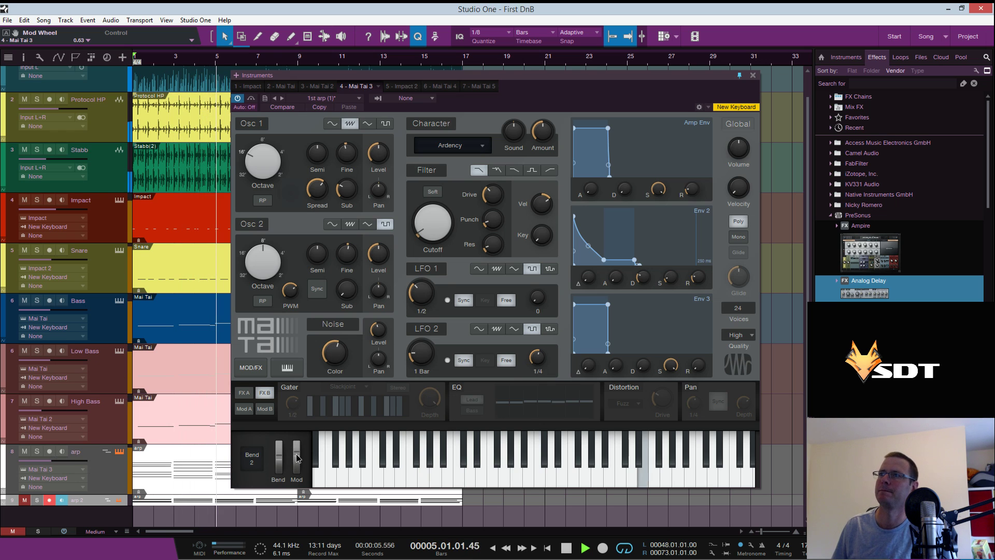
{"action": "left_click_drag", "start_coordinate": [297, 458], "coordinate": [296, 451]}
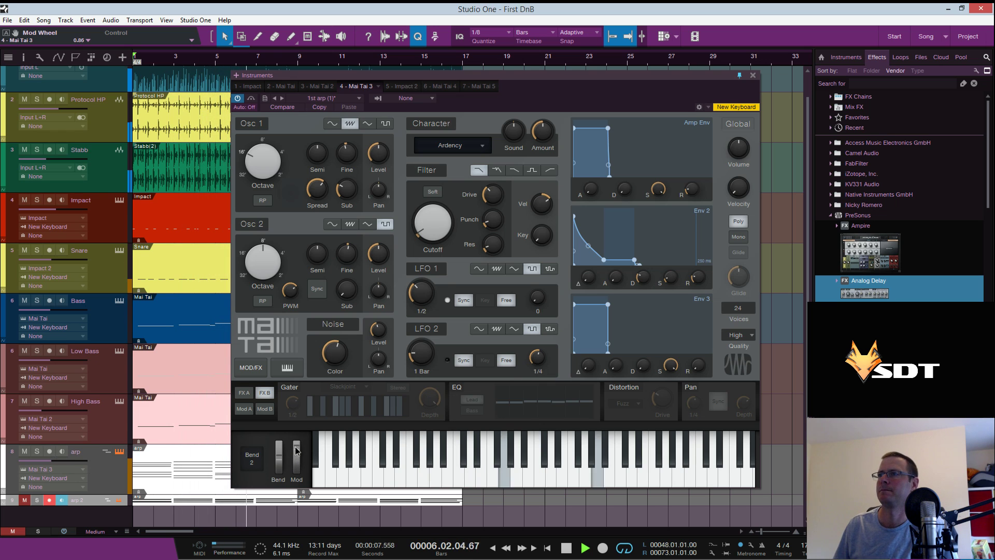
{"action": "left_click", "coordinate": [288, 389]}
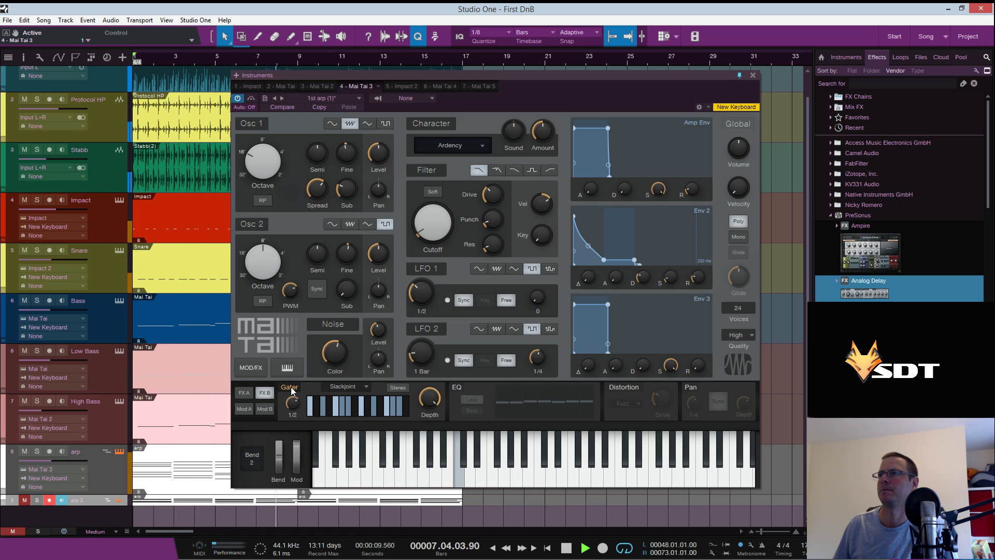
Arm the arp track for recording and solo it
{"action": "left_click", "coordinate": [48, 451]}
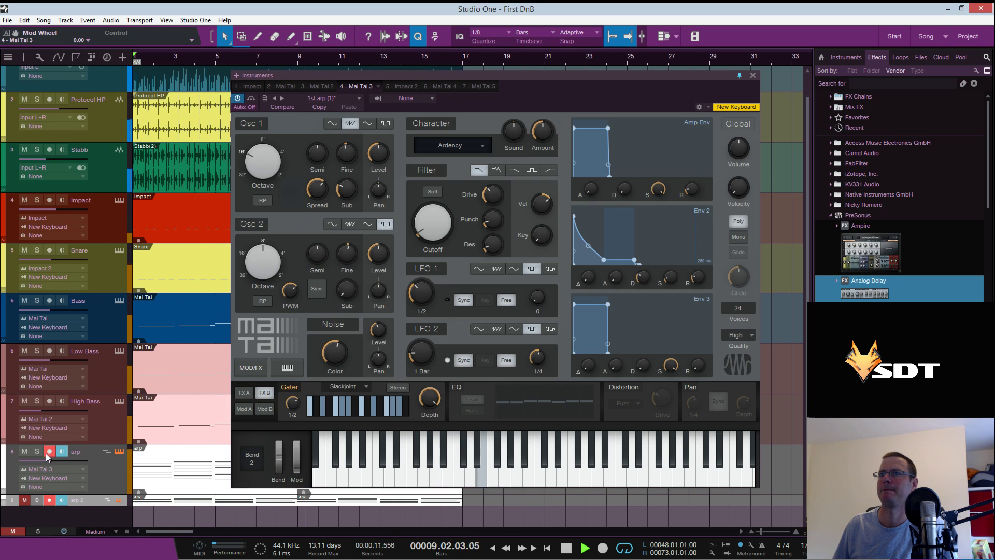
{"action": "left_click", "coordinate": [37, 451]}
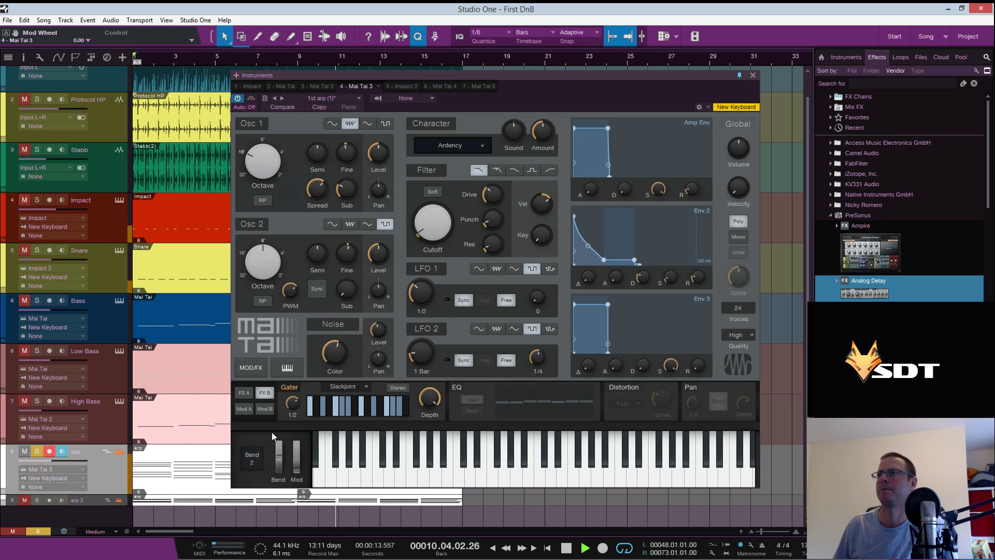
Audition the soloed arp with the mod wheel at 0.92, switch the Gater off, and return the wheel to 0 before stopping playback
{"action": "left_click_drag", "start_coordinate": [296, 470], "coordinate": [299, 450]}
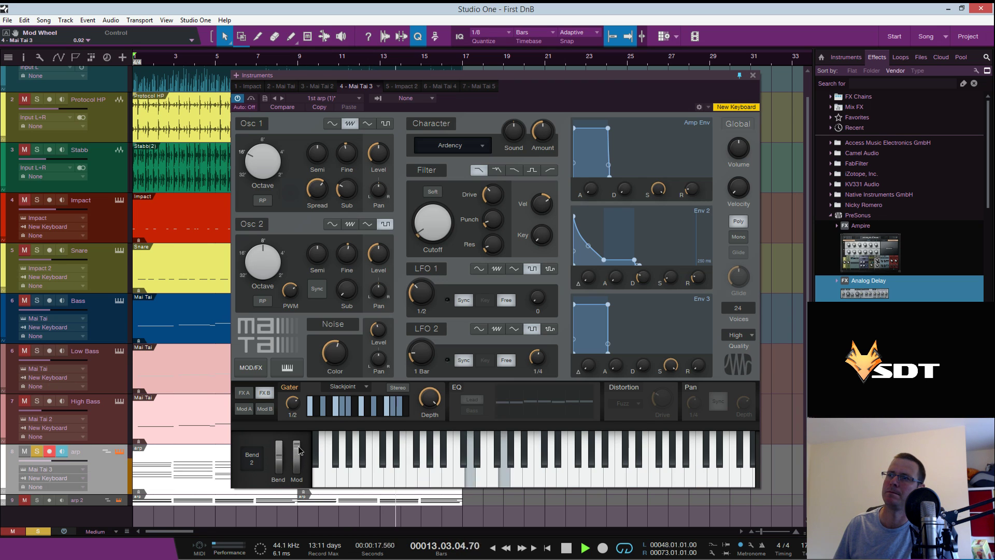
{"action": "left_click", "coordinate": [290, 387]}
{"action": "left_click_drag", "start_coordinate": [299, 449], "coordinate": [300, 473]}
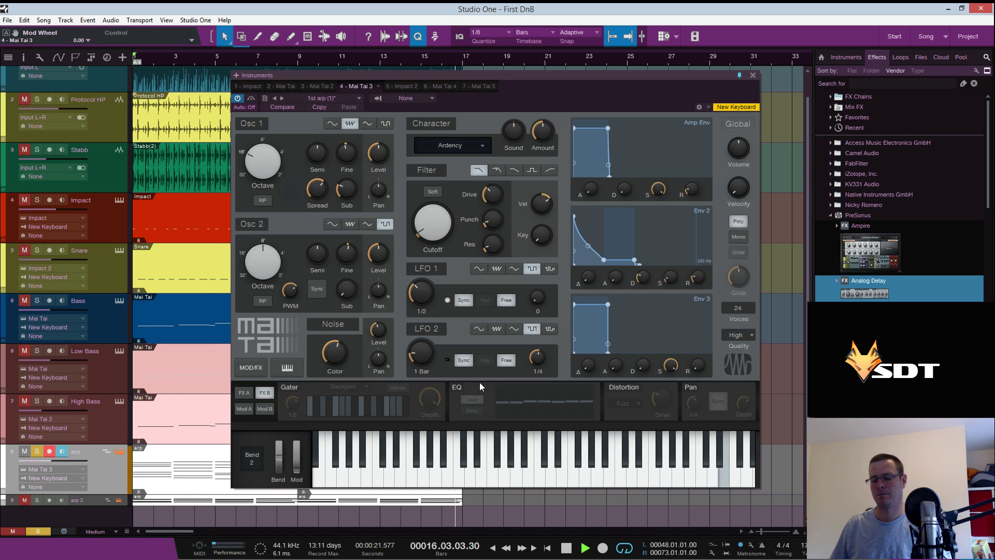
{"action": "key", "text": "space"}
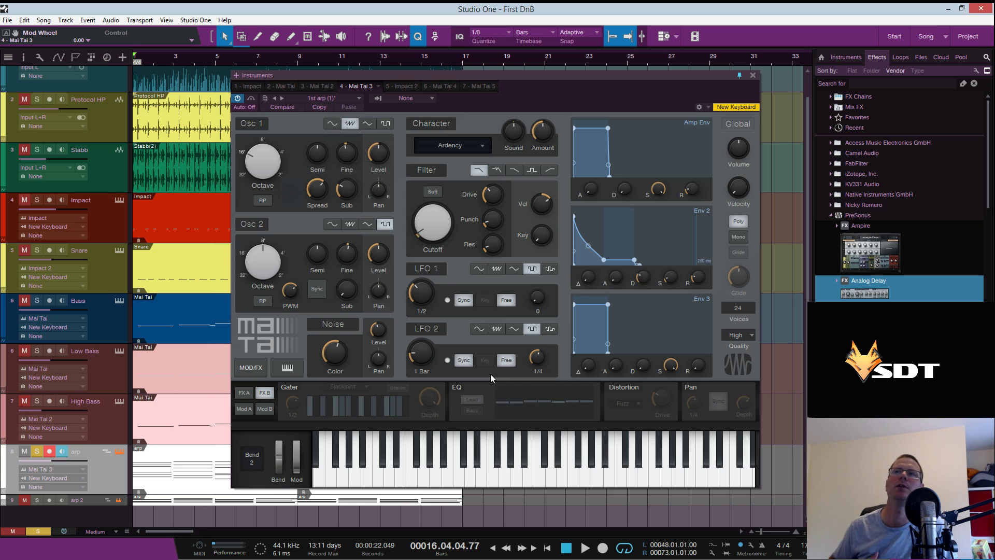
In the console, adjust the arp channel's EQ curve and switch on the low cut filter in its Pro EQ
{"action": "key", "text": "F3"}
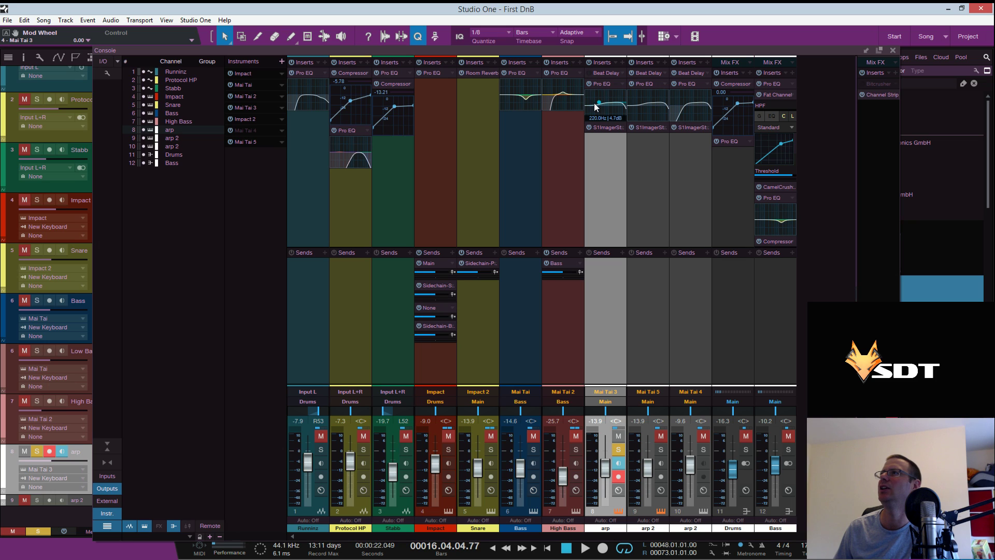
{"action": "left_click_drag", "start_coordinate": [598, 102], "coordinate": [604, 107]}
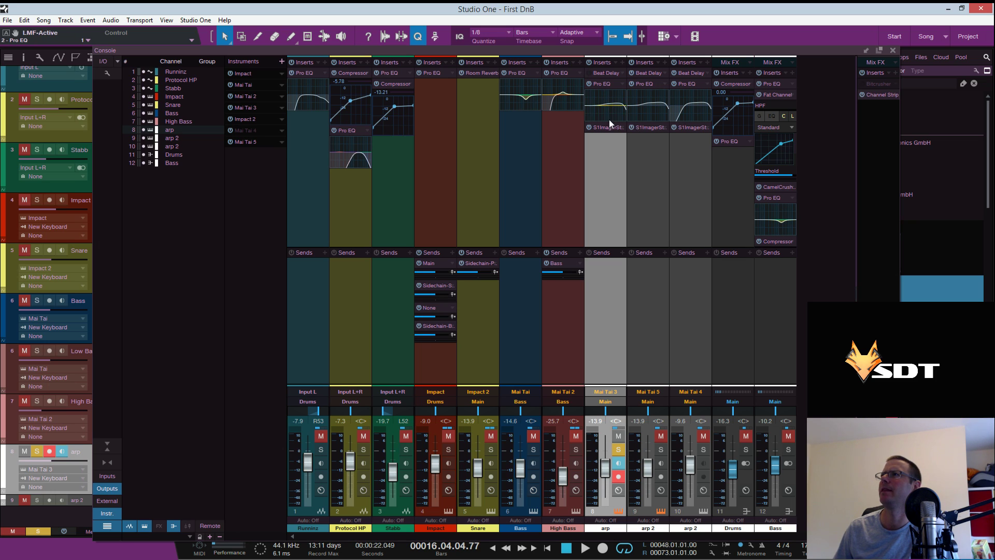
{"action": "double_click", "coordinate": [608, 85]}
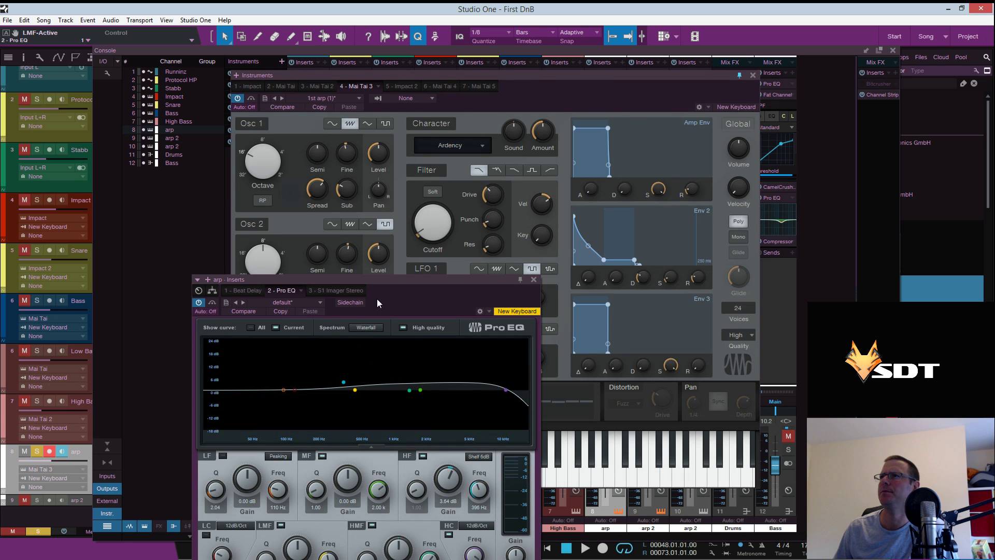
{"action": "left_click_drag", "start_coordinate": [405, 282], "coordinate": [621, 192]}
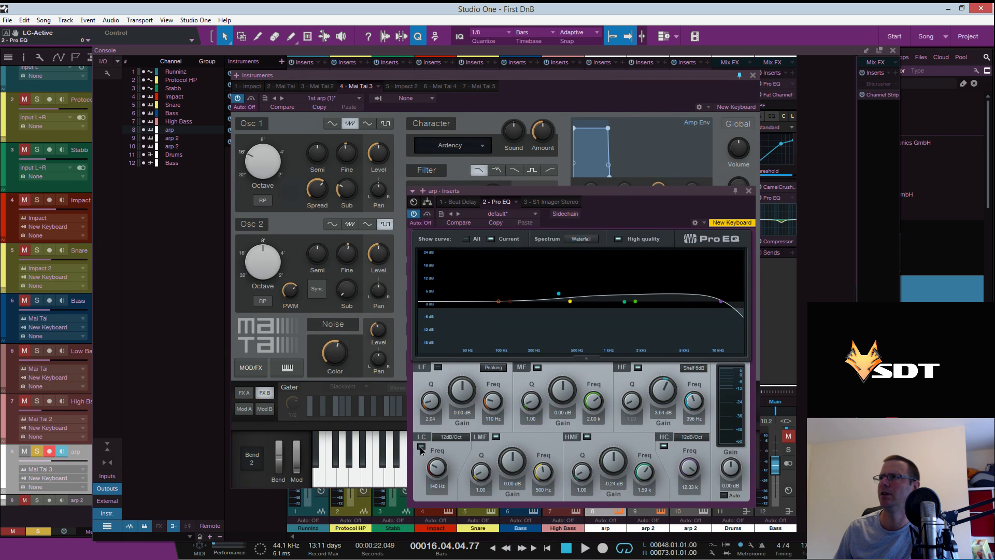
{"action": "left_click", "coordinate": [420, 446]}
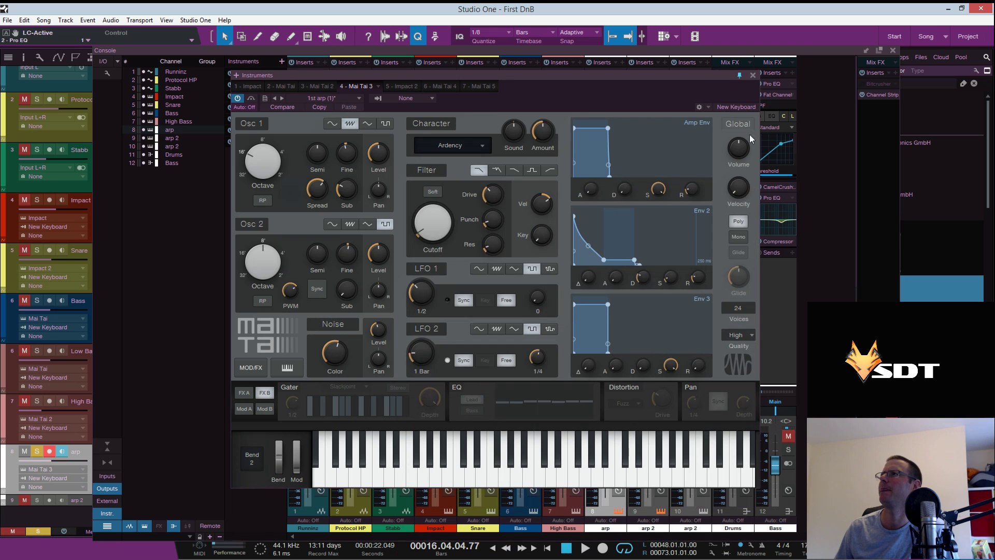
{"action": "left_click", "coordinate": [748, 191]}
Review the S1 Imager Stereo settings on the arp channel, then close the plug-in and the console
{"action": "left_click_drag", "start_coordinate": [685, 79], "coordinate": [283, 69]}
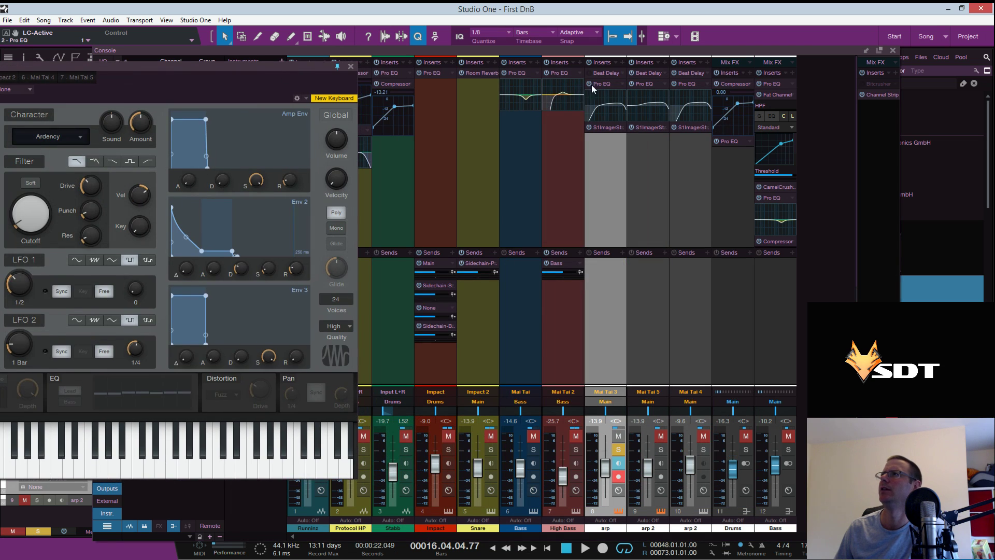
{"action": "left_click", "coordinate": [605, 126]}
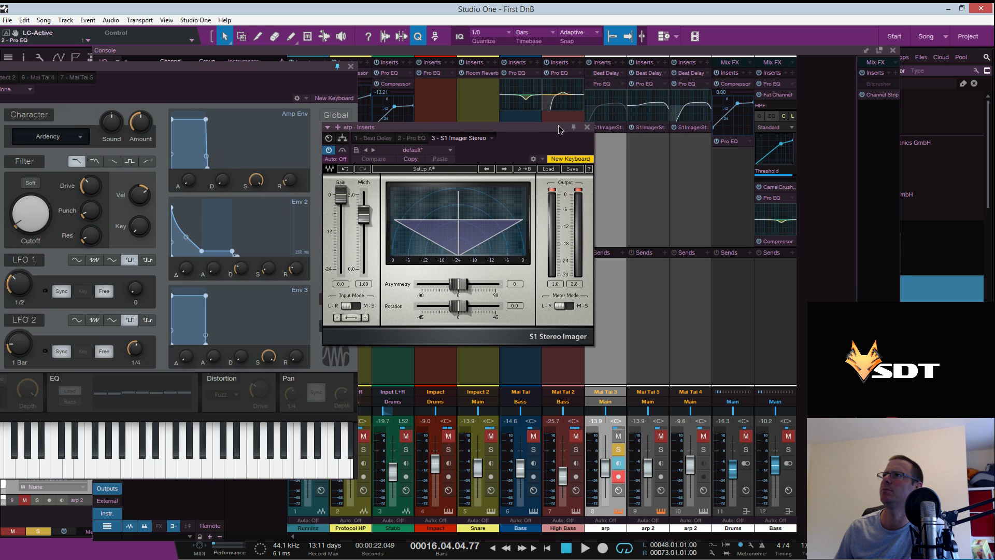
{"action": "left_click_drag", "start_coordinate": [558, 126], "coordinate": [524, 124]}
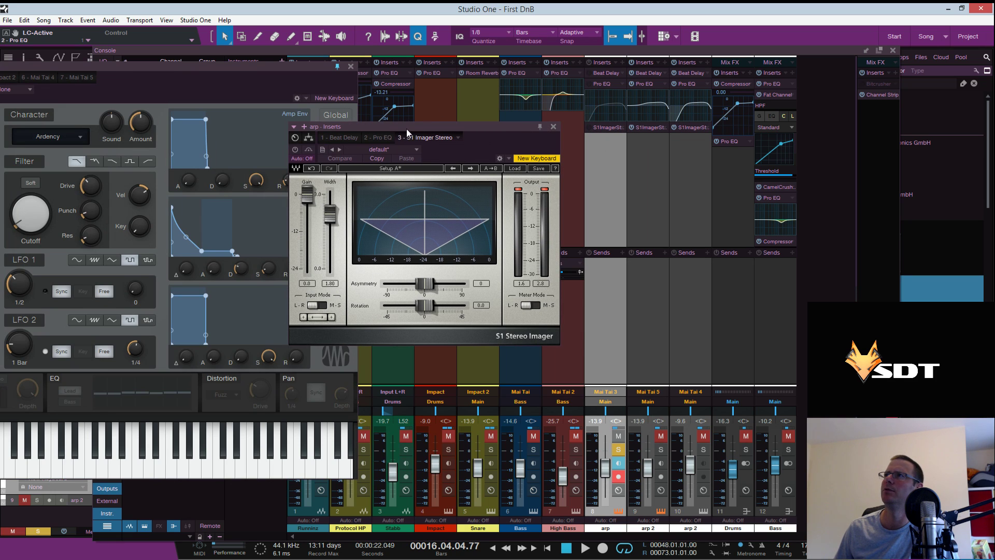
{"action": "left_click_drag", "start_coordinate": [407, 129], "coordinate": [569, 129]}
{"action": "left_click", "coordinate": [714, 126]}
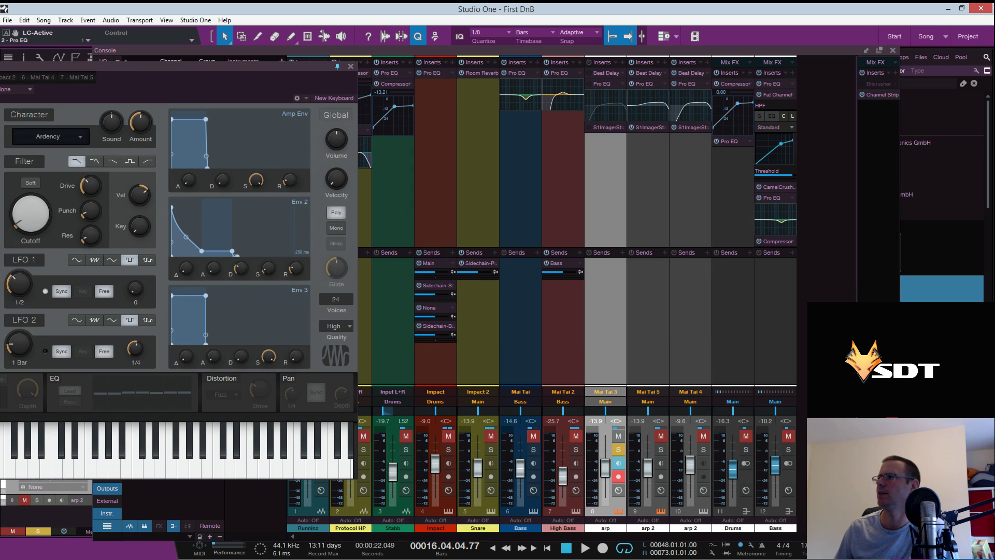
{"action": "key", "text": "F3"}
Play the soloed arp, raise the Mai Tai mod wheel to 0.82, and compare the sound with the Gater briefly on
{"action": "left_click_drag", "start_coordinate": [247, 93], "coordinate": [617, 58]}
{"action": "key", "text": "space"}
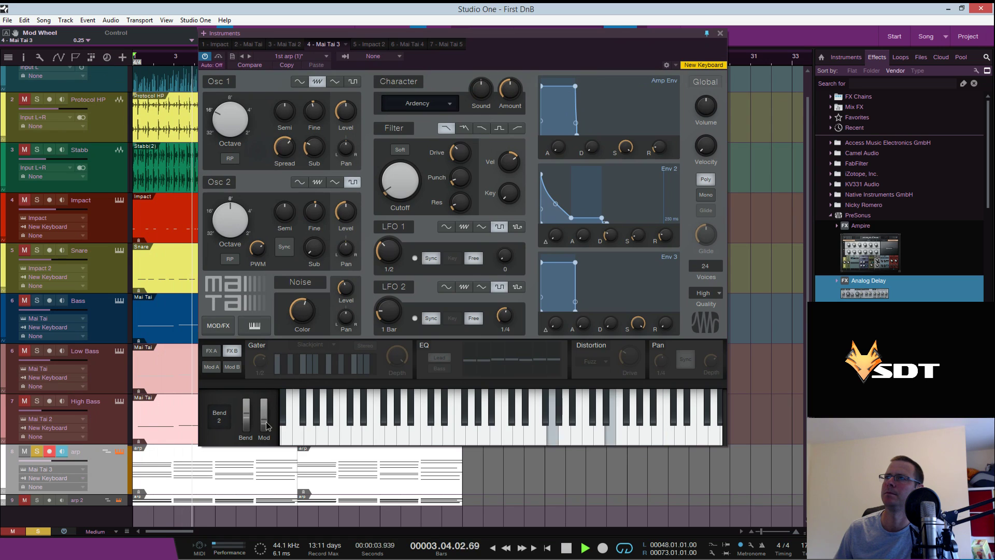
{"action": "left_click_drag", "start_coordinate": [265, 422], "coordinate": [269, 411]}
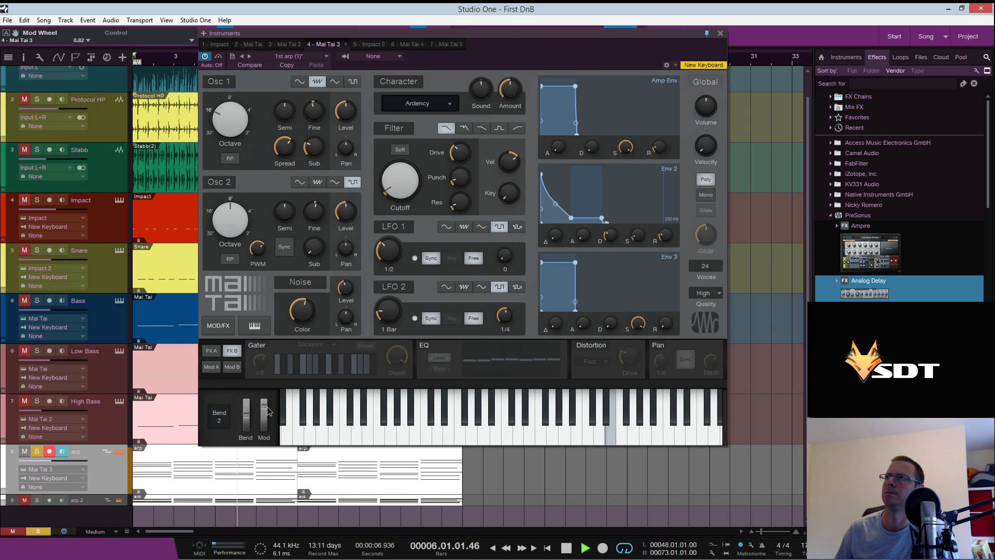
{"action": "left_click", "coordinate": [258, 346]}
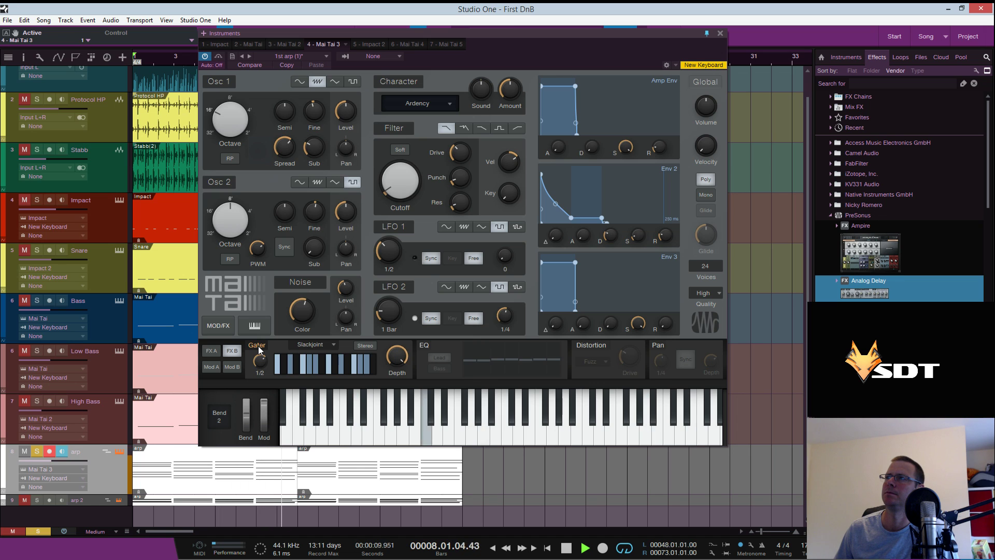
{"action": "left_click", "coordinate": [258, 346]}
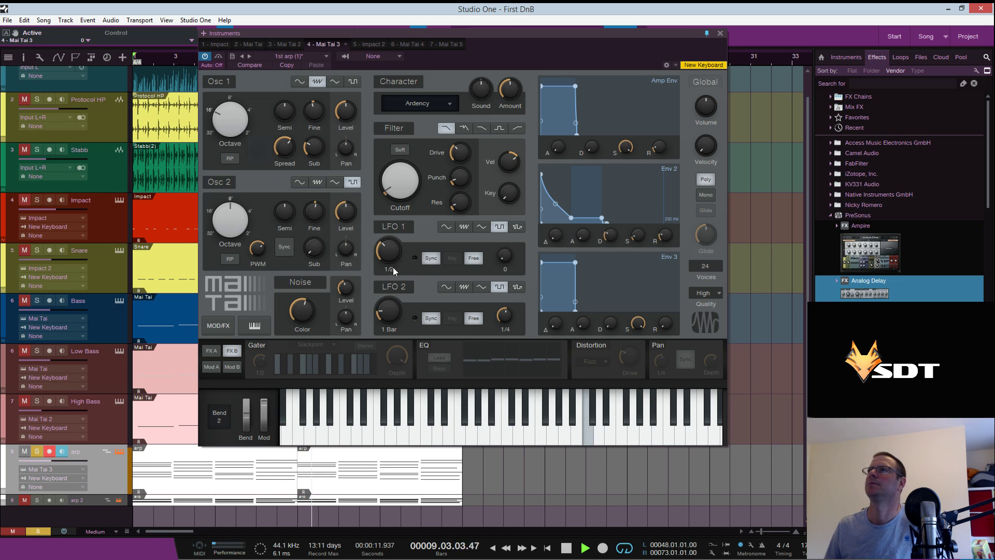
{"action": "key", "text": "space"}
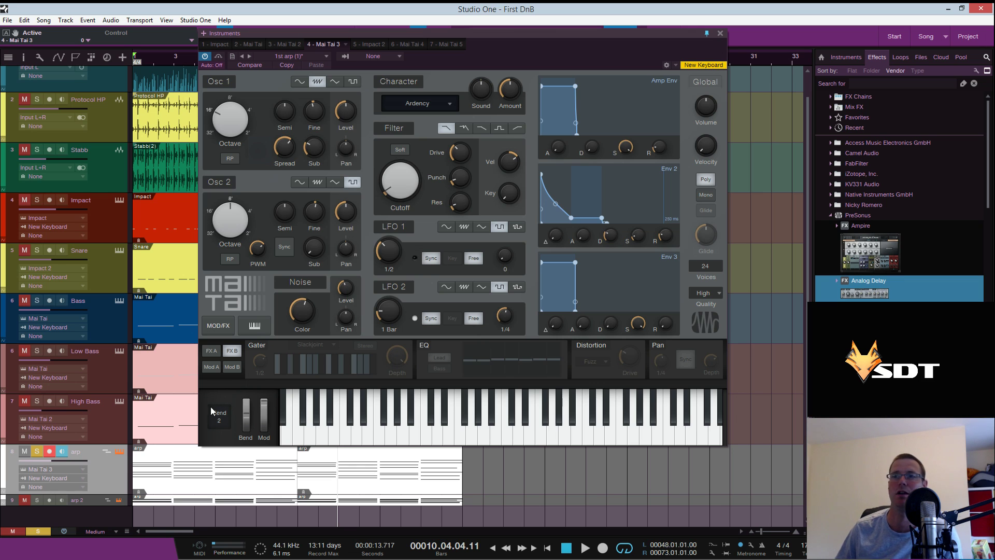
Open the arp track's Arpeggiator and show the arp clip's notes in the editor
{"action": "left_click", "coordinate": [107, 454]}
{"action": "left_click_drag", "start_coordinate": [537, 19], "coordinate": [495, 44]}
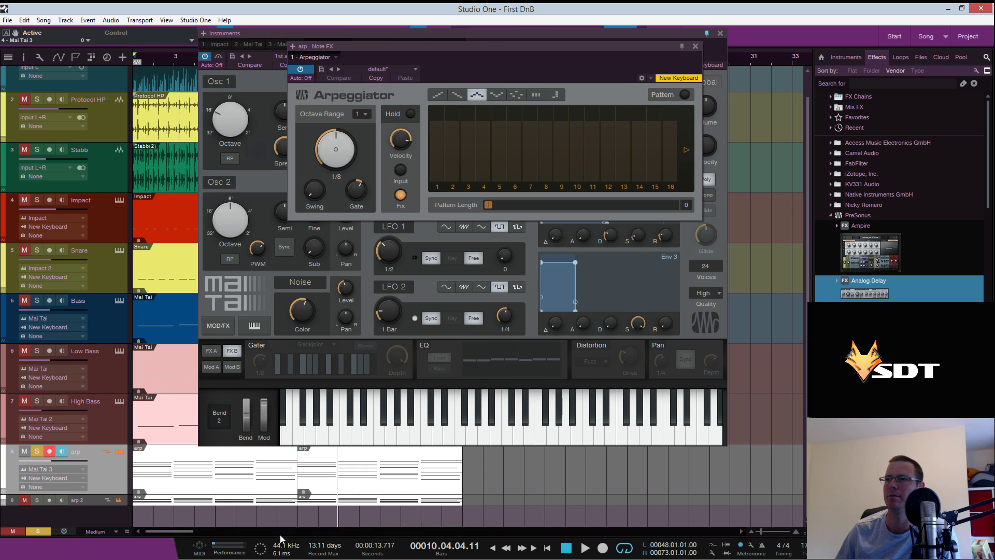
{"action": "double_click", "coordinate": [271, 484]}
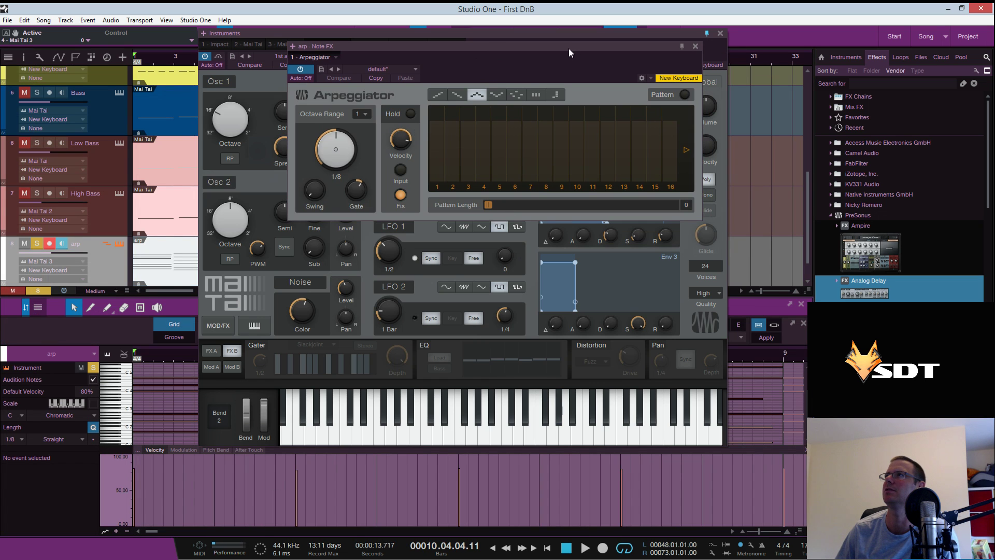
Move the Mai Tai window aside to examine the arp notes and the Arpeggiator settings
{"action": "left_click_drag", "start_coordinate": [601, 31], "coordinate": [0, 90]}
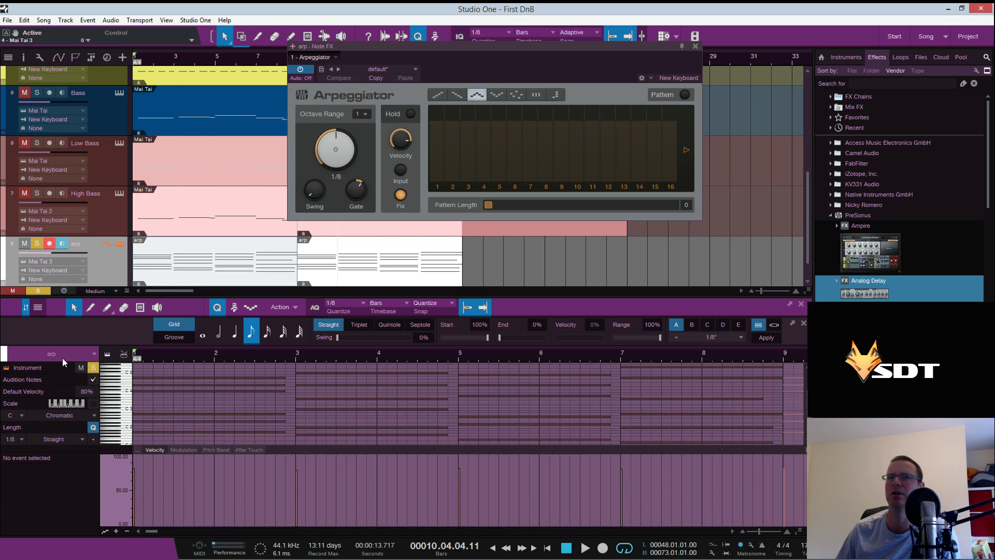
{"action": "left_click_drag", "start_coordinate": [0, 107], "coordinate": [451, 89]}
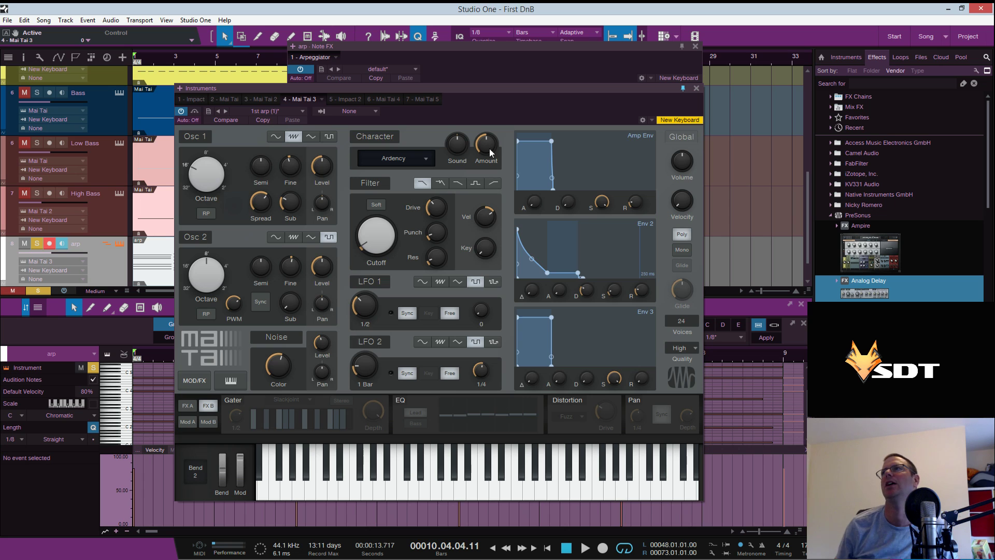
{"action": "left_click_drag", "start_coordinate": [553, 91], "coordinate": [95, 161]}
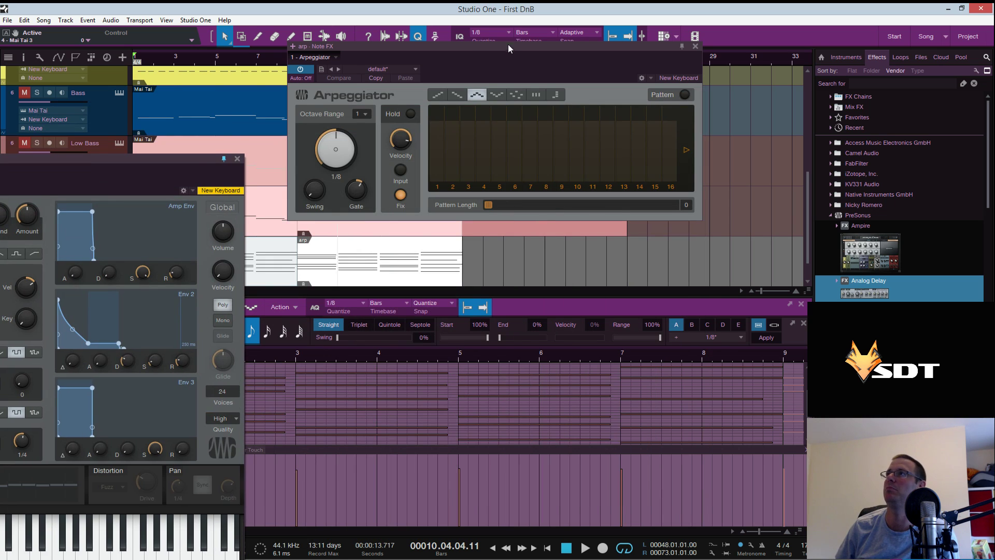
{"action": "left_click_drag", "start_coordinate": [508, 49], "coordinate": [510, 70]}
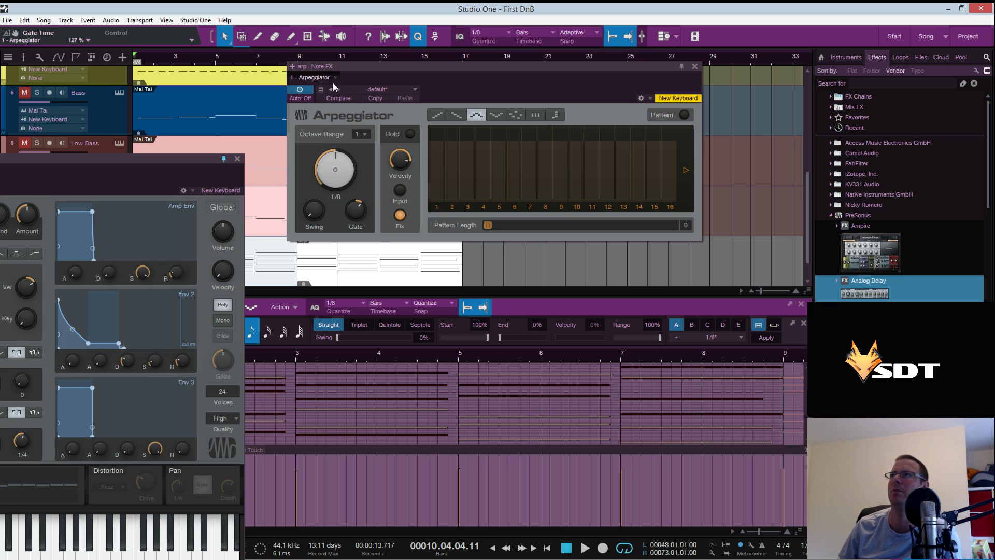
Close the Arpeggiator, bring the Mai Tai window back into view, and reopen the arp track's Arpeggiator
{"action": "left_click", "coordinate": [695, 67]}
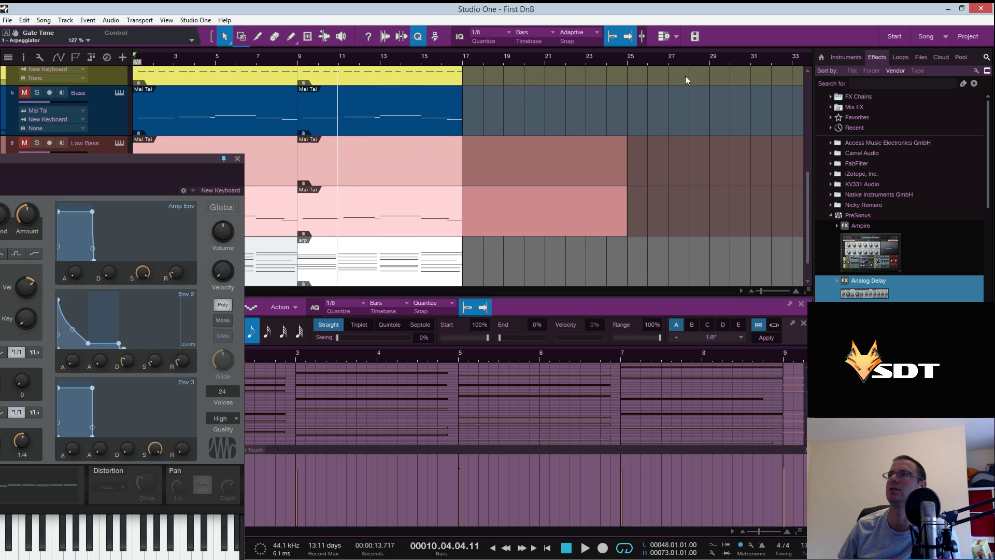
{"action": "left_click_drag", "start_coordinate": [173, 158], "coordinate": [672, 51]}
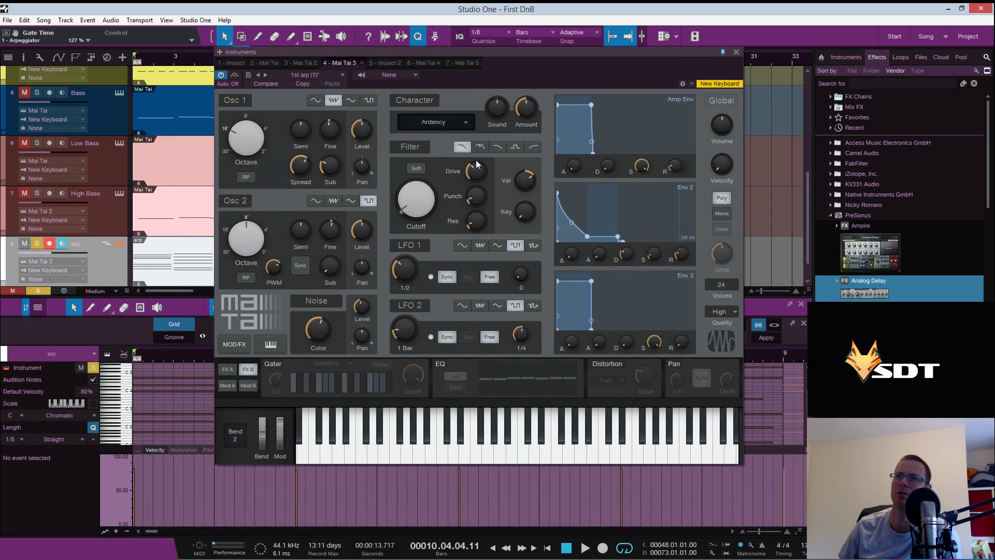
{"action": "left_click", "coordinate": [105, 244]}
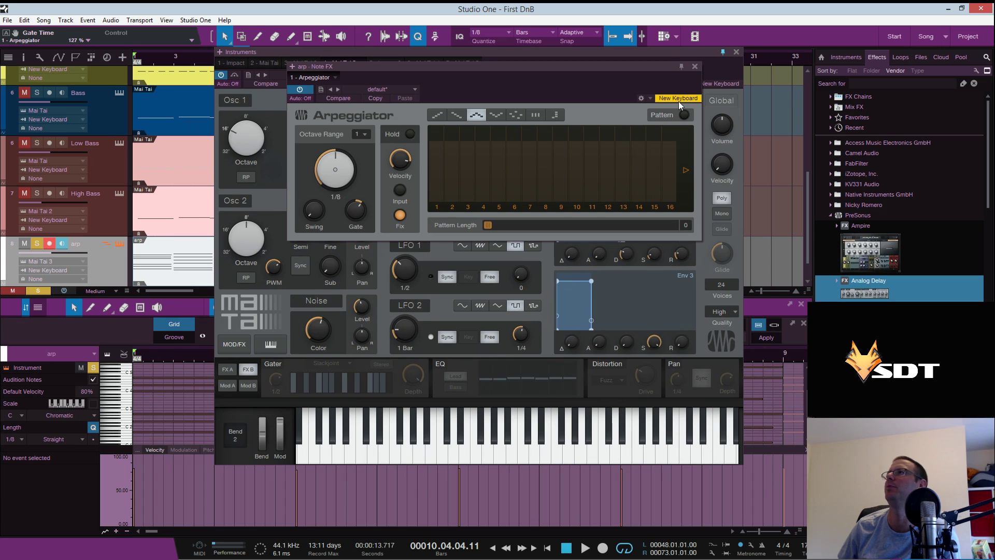
Bypass the arp track's Arpeggiator, close its window, and play the plain arp chords through Mai Tai
{"action": "left_click", "coordinate": [299, 89]}
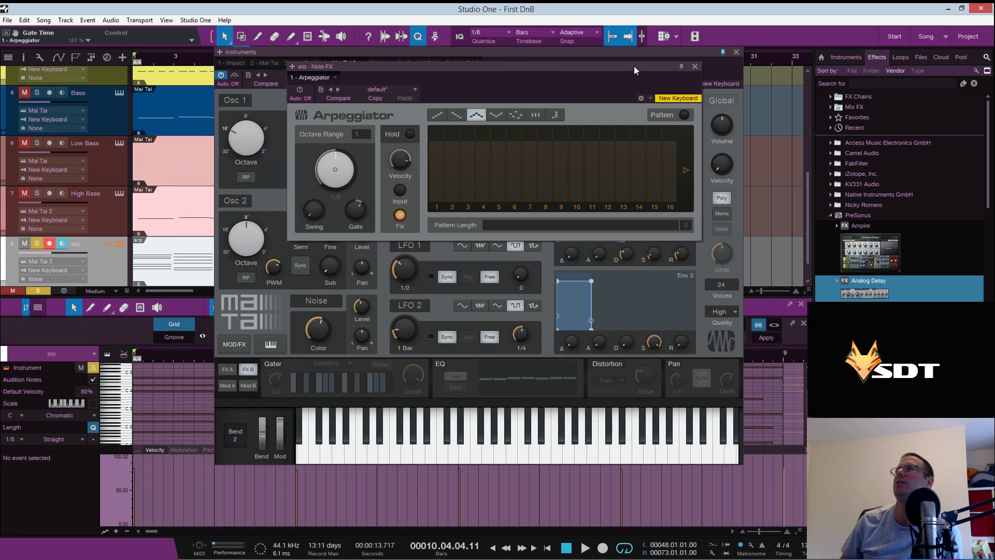
{"action": "left_click_drag", "start_coordinate": [635, 67], "coordinate": [609, 67]}
{"action": "left_click", "coordinate": [668, 67]}
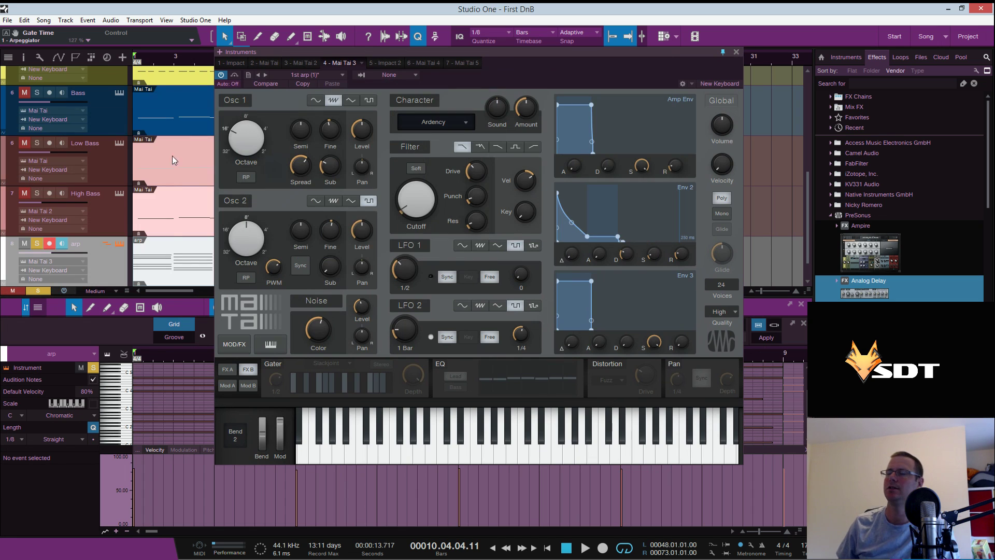
{"action": "key", "text": "space"}
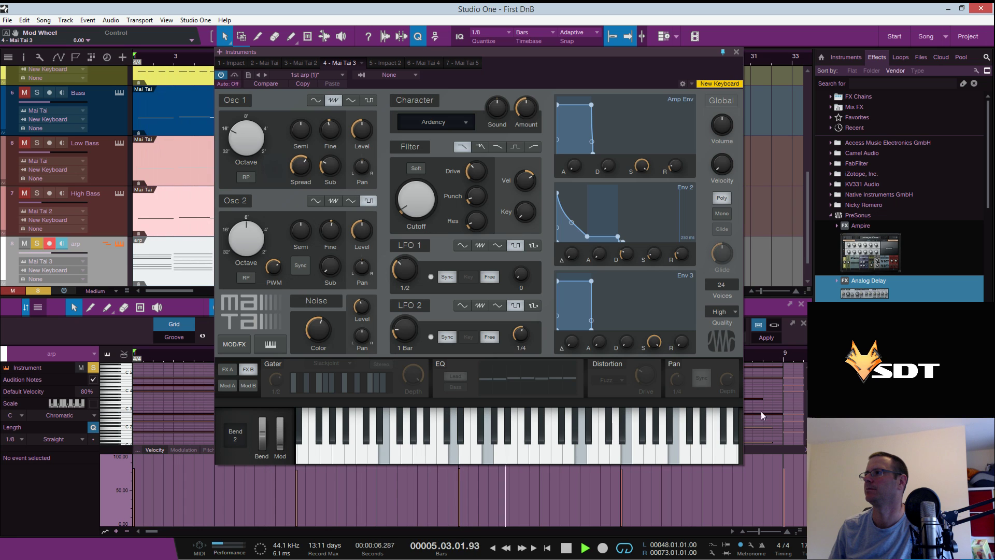
Look at the arp channel in the console during playback, and compare the sound with Mai Tai's Gater briefly on
{"action": "key", "text": "F3"}
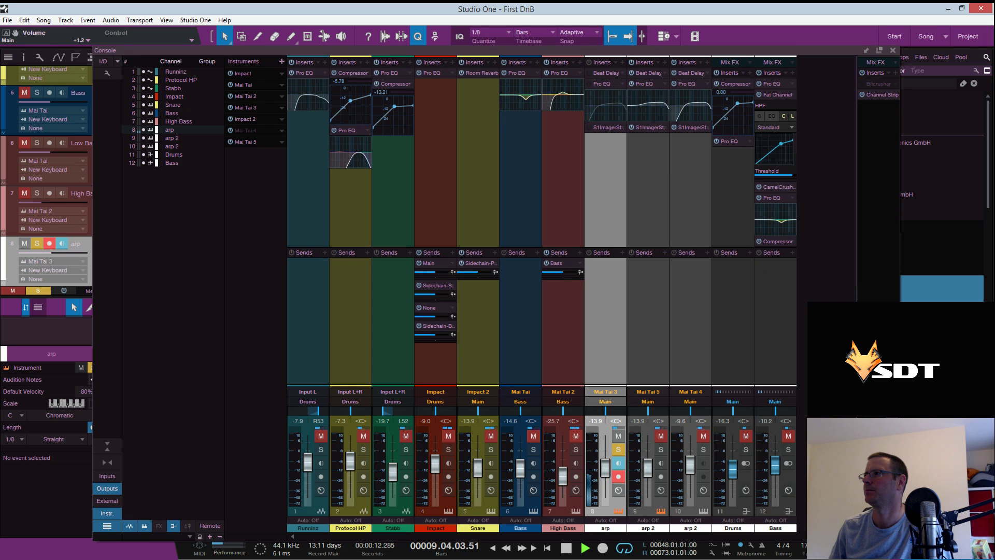
{"action": "key", "text": "F3"}
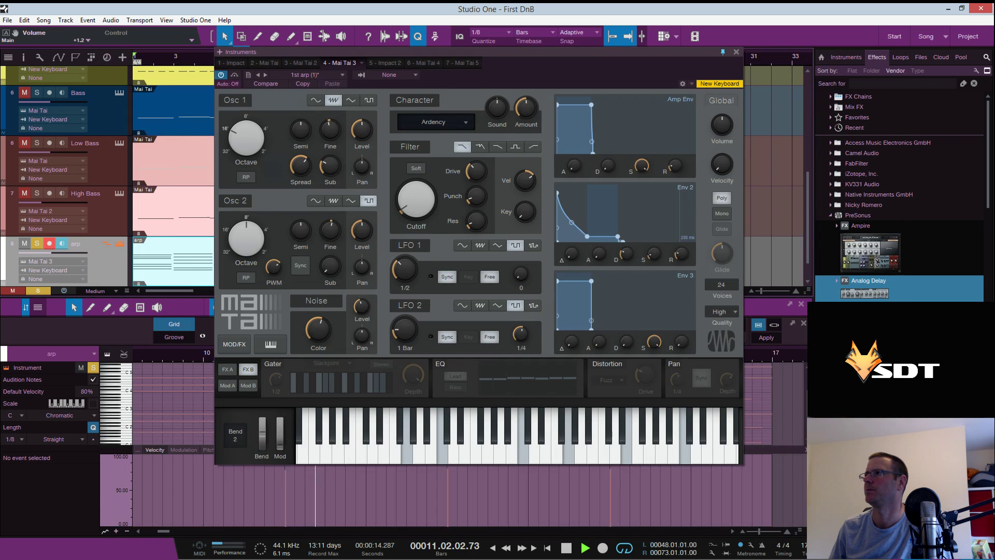
{"action": "left_click", "coordinate": [279, 366]}
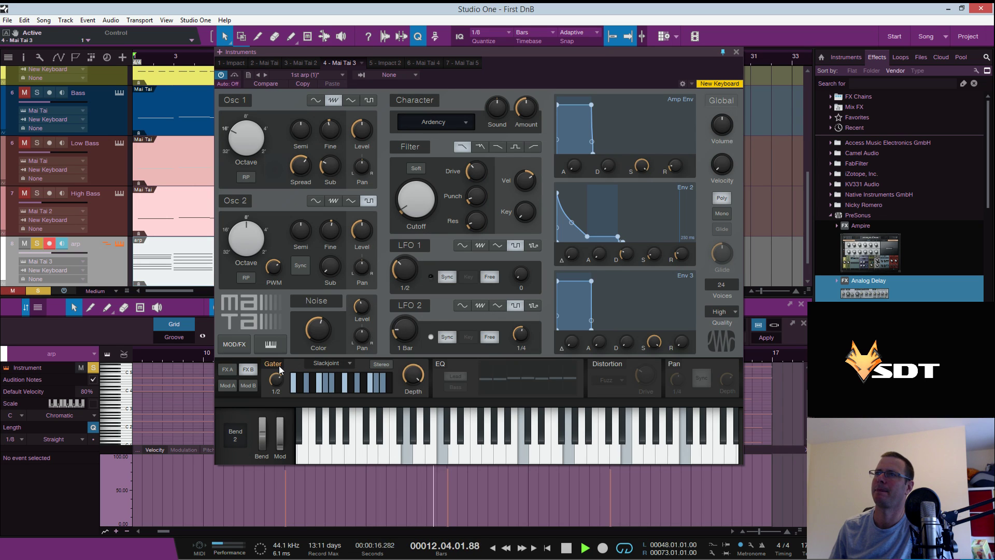
{"action": "key", "text": "space"}
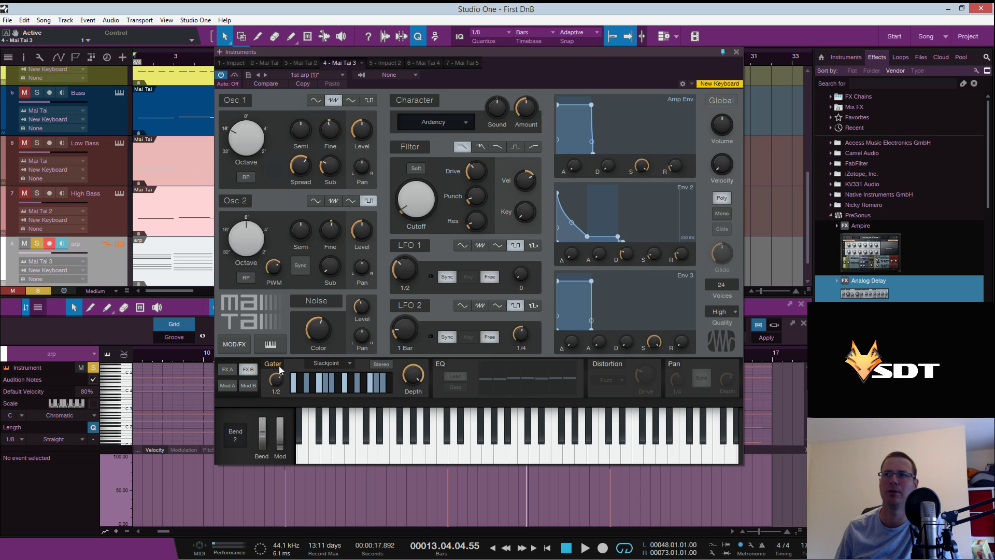
{"action": "left_click", "coordinate": [279, 366]}
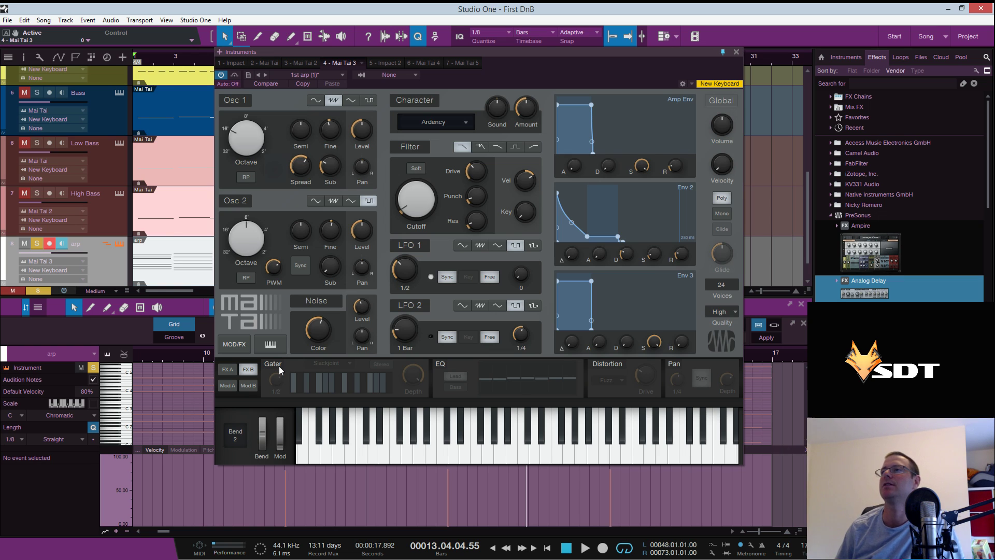
Load the default preset into the arp's Mai Tai and shift its window slightly
{"action": "left_click", "coordinate": [318, 73]}
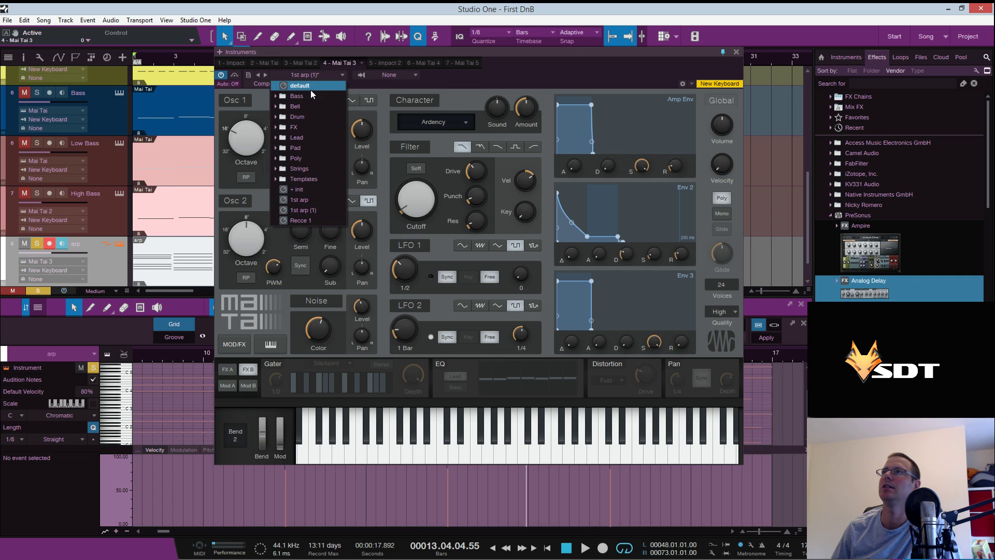
{"action": "left_click", "coordinate": [303, 86]}
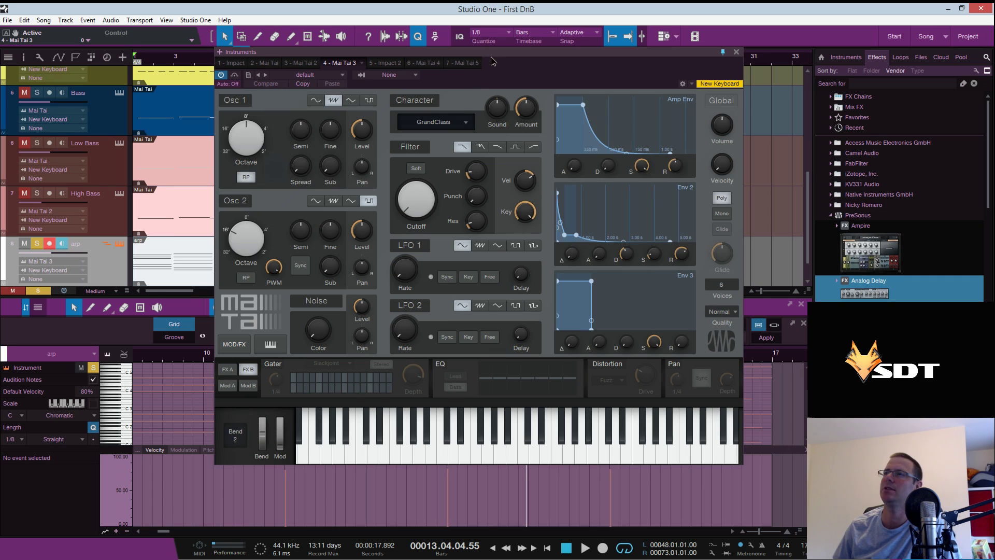
{"action": "left_click_drag", "start_coordinate": [502, 56], "coordinate": [495, 63]}
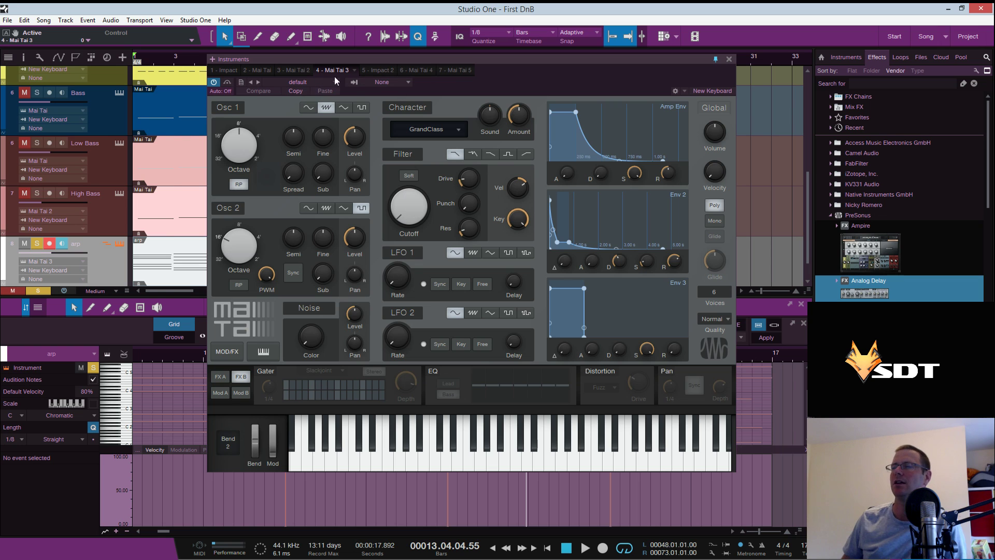
Audition the default Mai Tai patch from the song start and view the arp channel's inserts in the console
{"action": "key", "text": "comma"}
{"action": "key", "text": "space"}
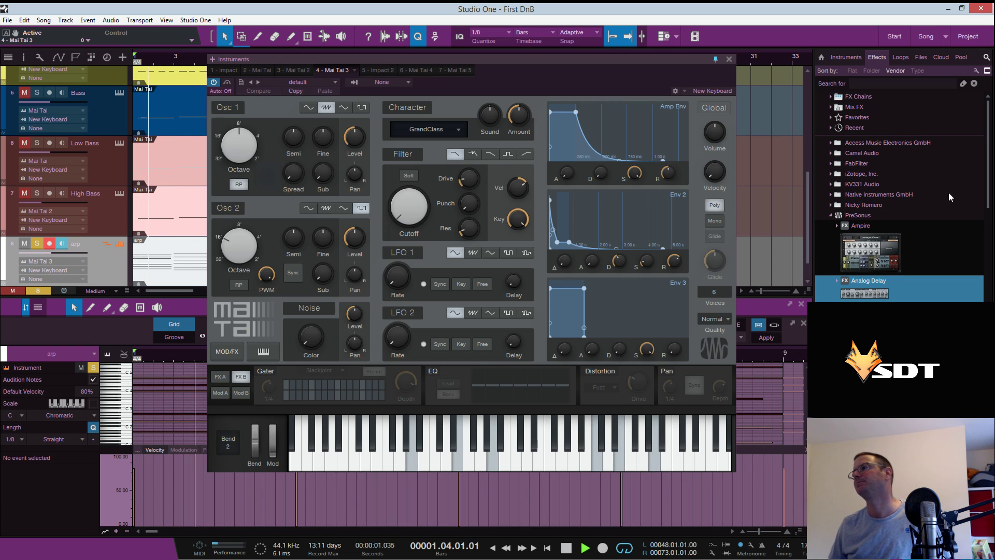
{"action": "key", "text": "space"}
{"action": "key", "text": "F3"}
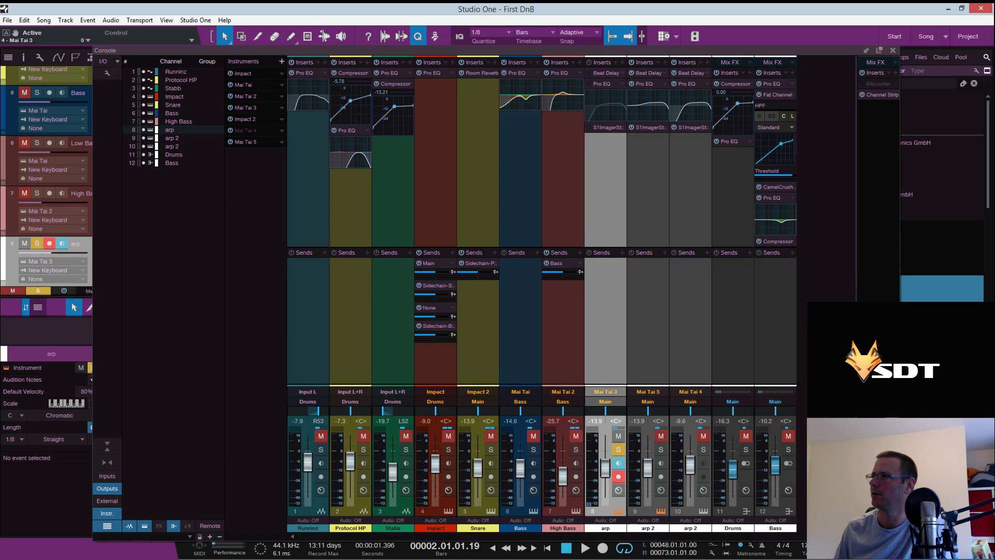
{"action": "key", "text": "space"}
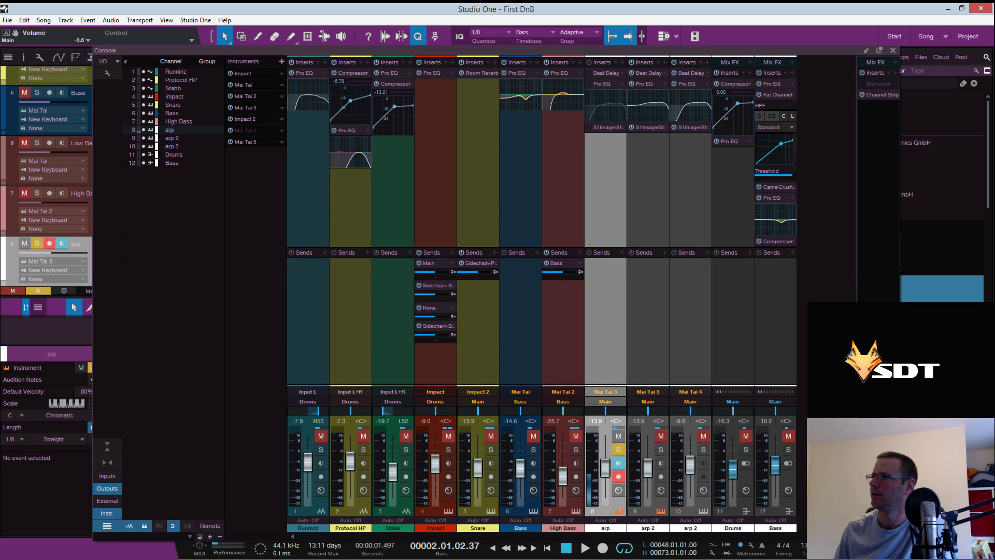
{"action": "key", "text": "space"}
{"action": "key", "text": "F3"}
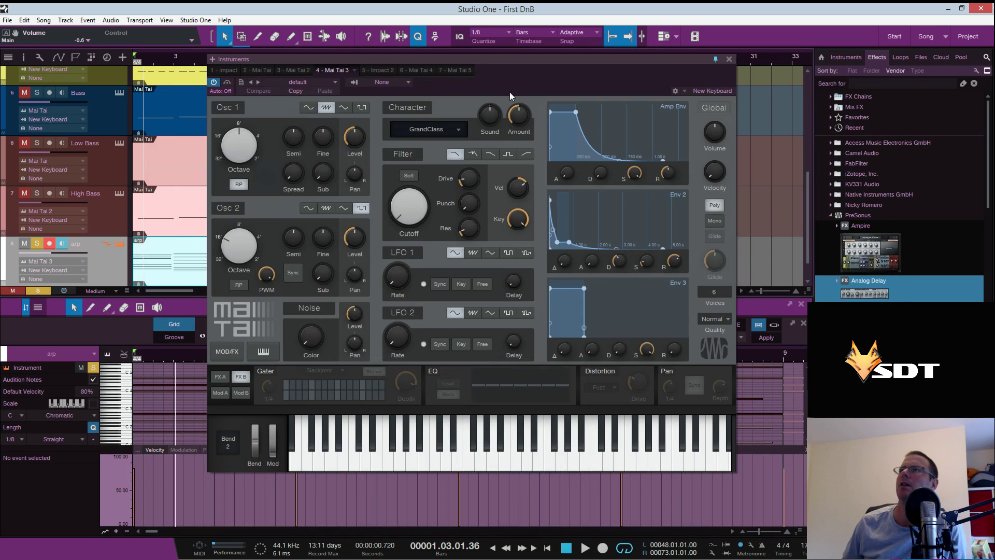
Use a saw wave for Osc 1 and a square wave for Osc 2, and set the fine tune to 9.00
{"action": "left_click_drag", "start_coordinate": [453, 61], "coordinate": [464, 63]}
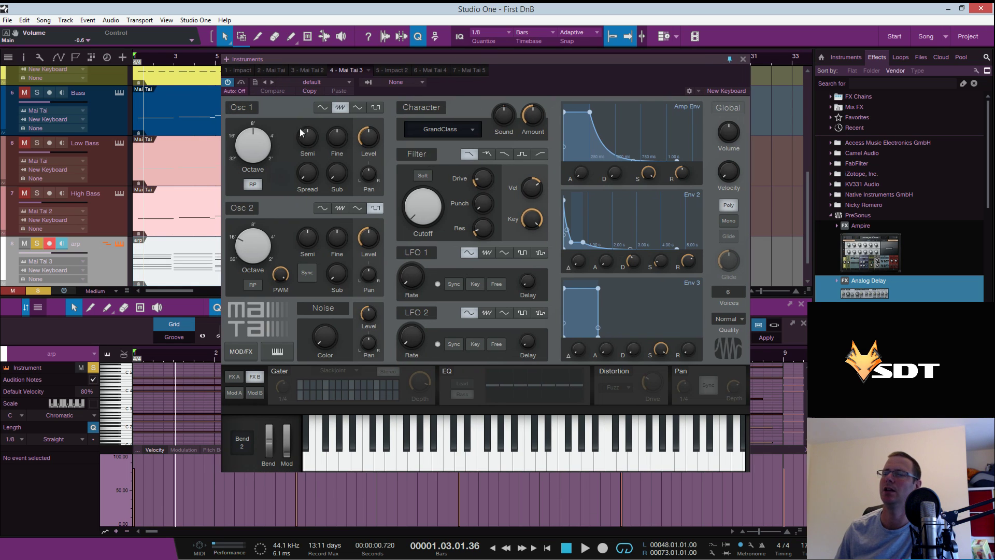
{"action": "left_click", "coordinate": [246, 210]}
{"action": "left_click", "coordinate": [246, 210]}
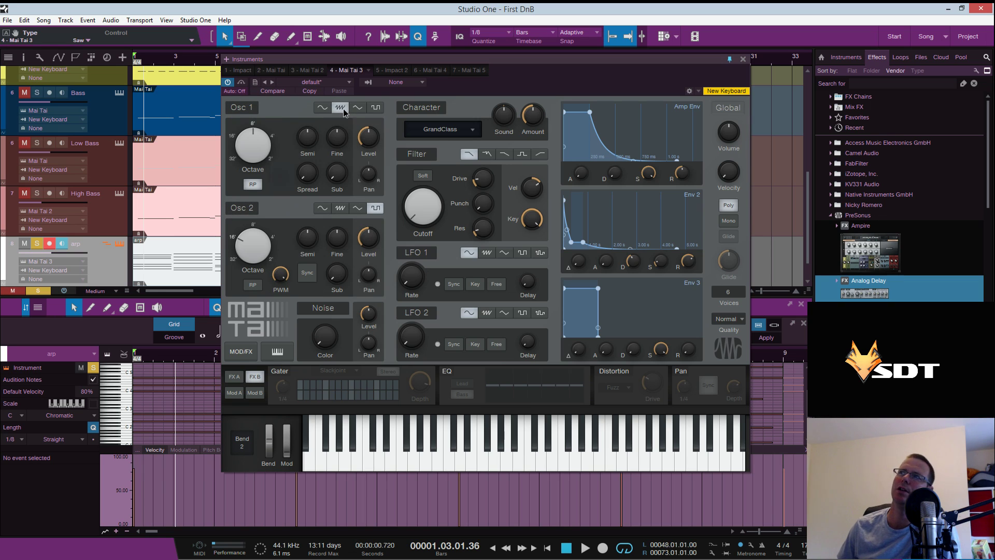
{"action": "left_click", "coordinate": [375, 208]}
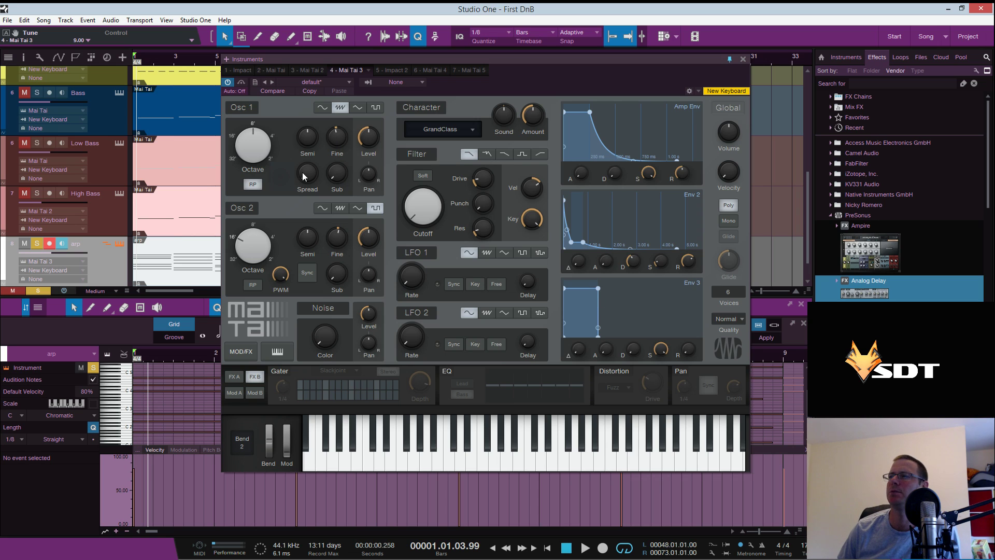
Set Mai Tai's voice limit to 24 and Osc 1's stereo spread to 79.5 %, auditioning the arp
{"action": "mouse_move", "coordinate": [738, 298]}
{"action": "left_mouse_down"}
{"action": "mouse_move", "coordinate": [735, 267]}
{"action": "mouse_move", "coordinate": [732, 293]}
{"action": "left_mouse_up"}
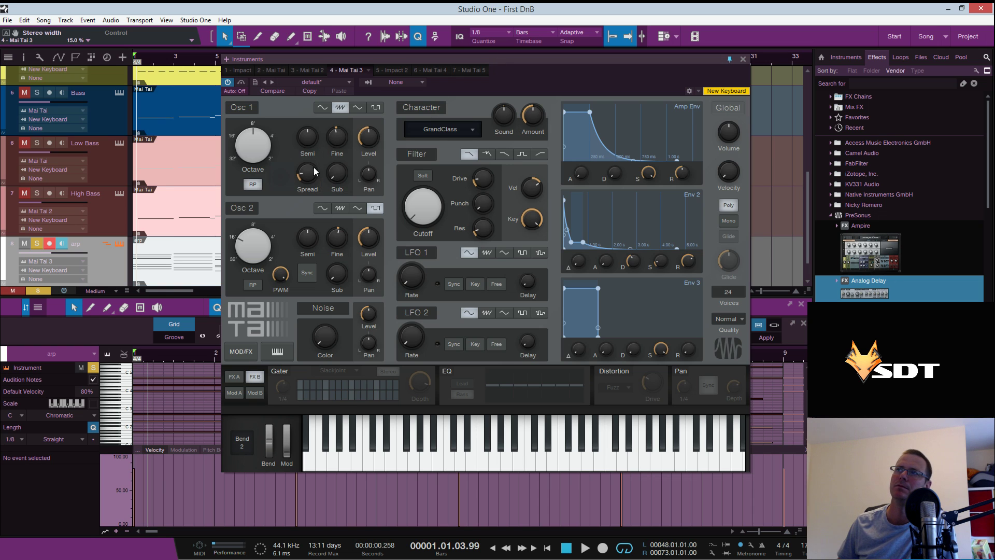
{"action": "key", "text": "space"}
{"action": "mouse_move", "coordinate": [314, 174]}
{"action": "left_mouse_down"}
{"action": "mouse_move", "coordinate": [315, 157]}
{"action": "mouse_move", "coordinate": [315, 169]}
{"action": "left_mouse_up"}
{"action": "key", "text": "space"}
{"action": "key", "text": "space"}
{"action": "key", "text": "space"}
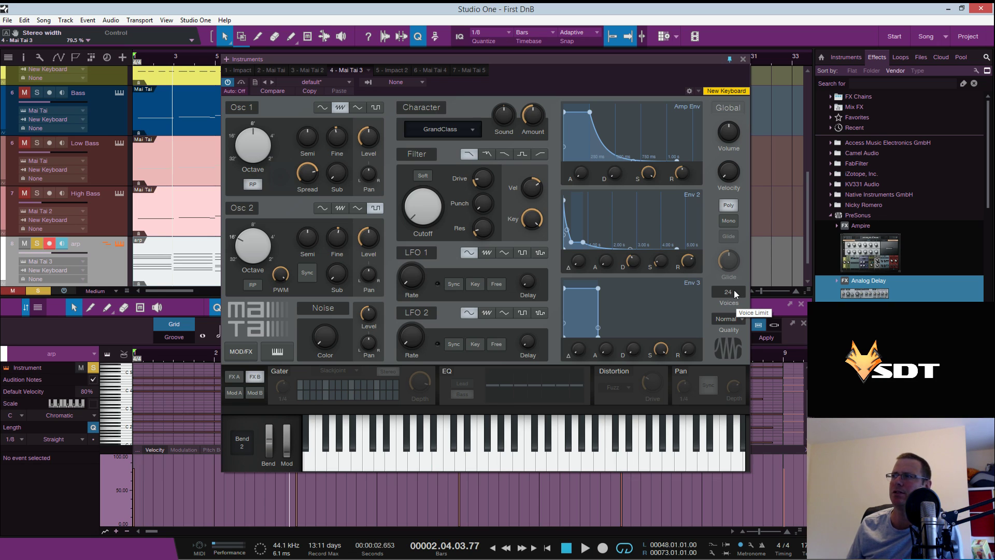
Audition the arp with the voice limit at 1, 3 and 7 voices to compare how full it sounds
{"action": "left_click_drag", "start_coordinate": [728, 297], "coordinate": [733, 305]}
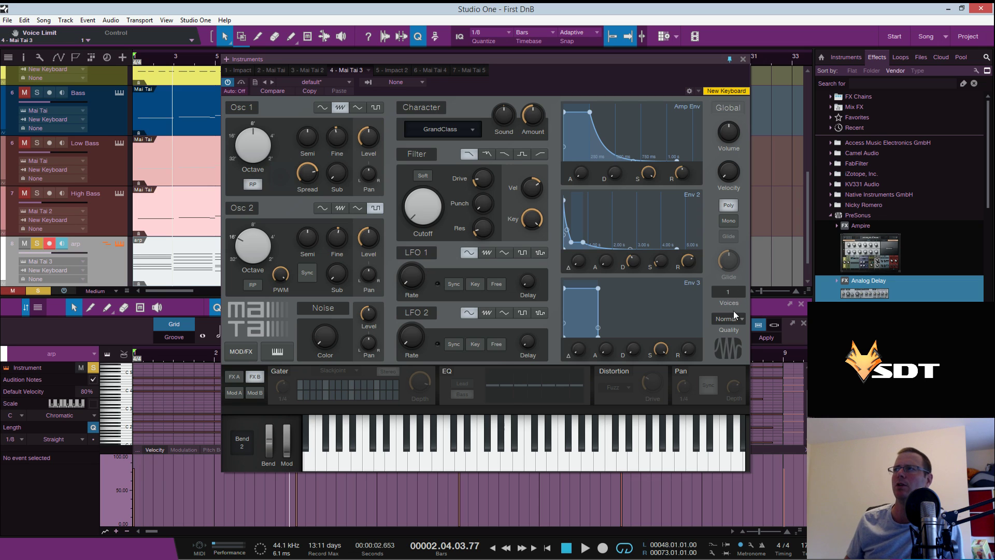
{"action": "key", "text": "space"}
{"action": "scroll", "coordinate": [733, 296], "scroll_direction": "up", "scroll_amount": 2}
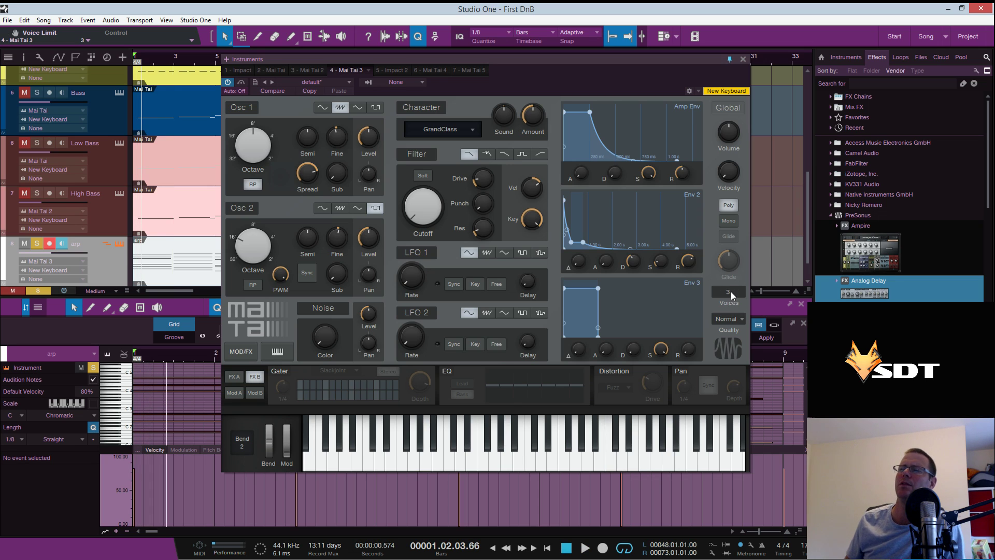
{"action": "key", "text": "space"}
{"action": "scroll", "coordinate": [734, 294], "scroll_direction": "up", "scroll_amount": 4}
{"action": "key", "text": "space"}
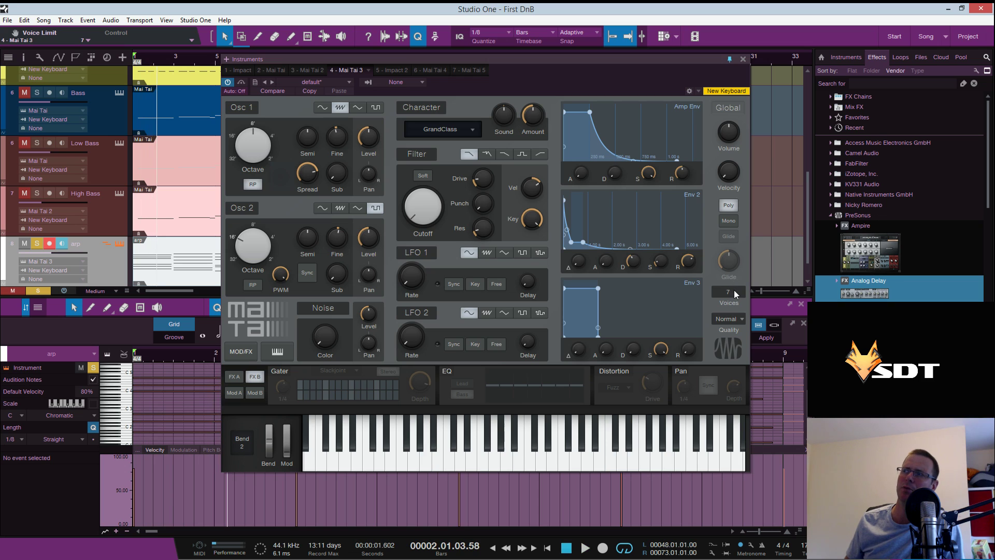
{"action": "key", "text": "space"}
{"action": "key", "text": "space"}
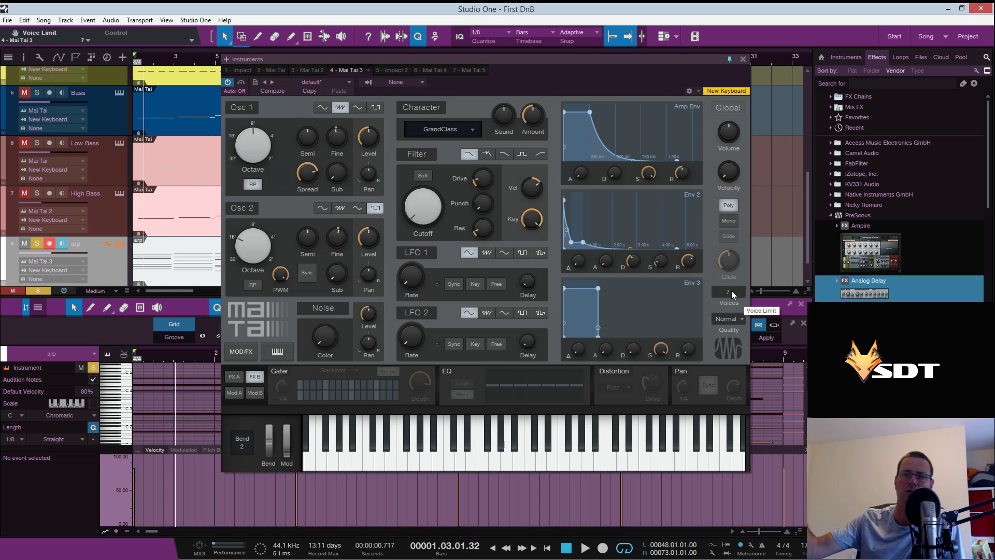
Change the voice limit while replaying the arp, trying 10 voices and settling on 11
{"action": "mouse_move", "coordinate": [734, 294]}
{"action": "left_mouse_down"}
{"action": "mouse_move", "coordinate": [730, 281]}
{"action": "mouse_move", "coordinate": [731, 300]}
{"action": "left_mouse_up"}
{"action": "key", "text": "space"}
{"action": "key", "text": "space"}
{"action": "key", "text": "space"}
{"action": "key", "text": "space"}
{"action": "key", "text": "space"}
{"action": "key", "text": "space"}
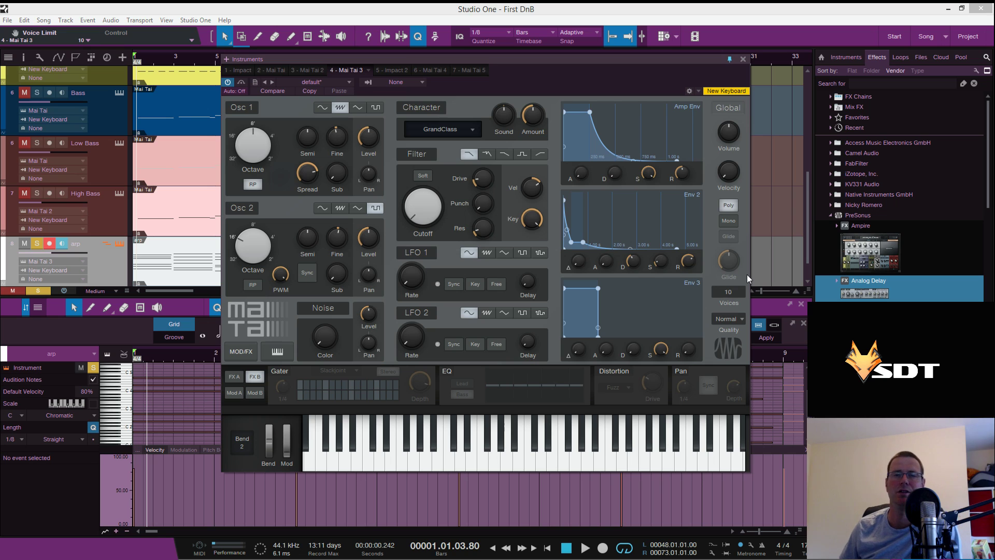
{"action": "left_click_drag", "start_coordinate": [728, 294], "coordinate": [726, 286]}
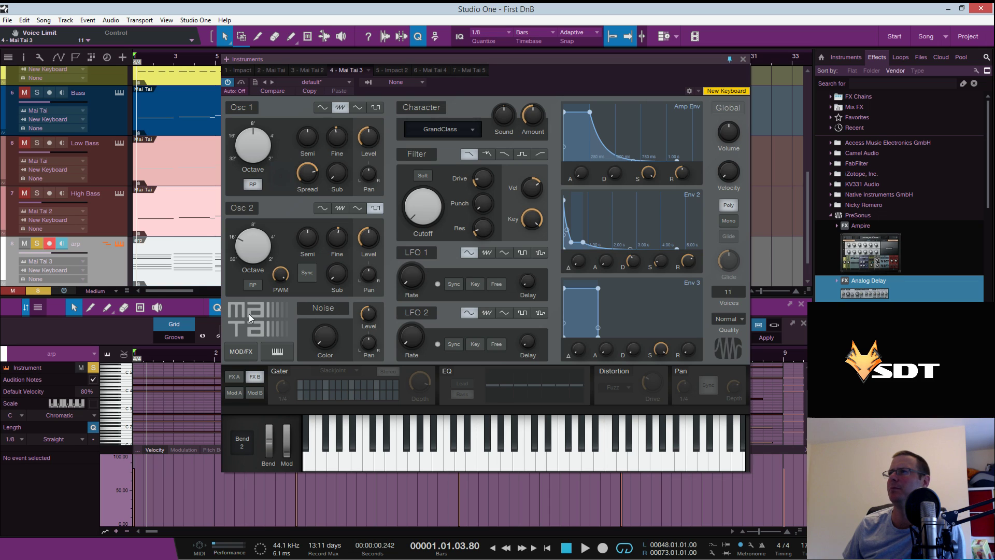
Toggle Mai Tai's keyboard section and its modulation and effects section off and back on
{"action": "left_click", "coordinate": [268, 357]}
{"action": "left_click", "coordinate": [270, 357]}
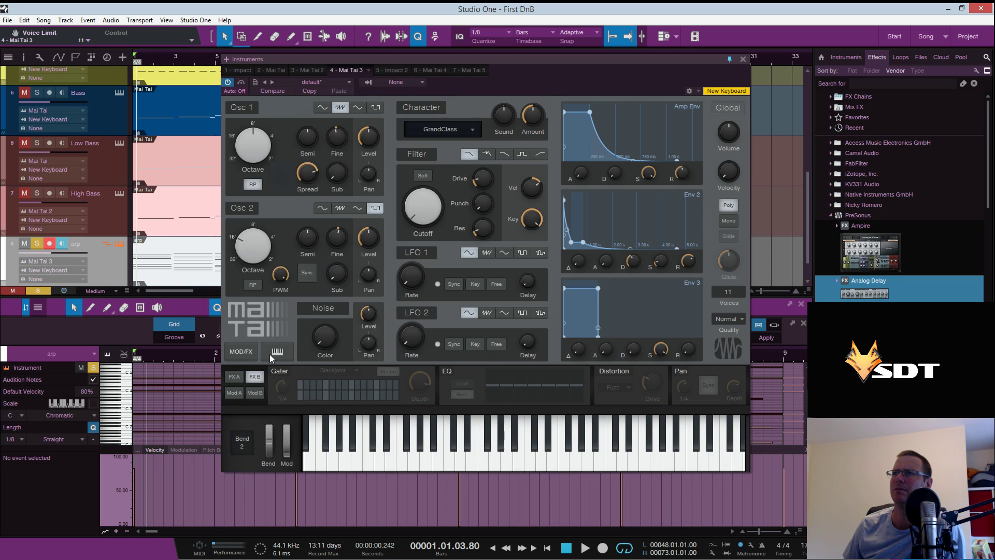
{"action": "left_click", "coordinate": [249, 355]}
{"action": "left_click", "coordinate": [250, 356]}
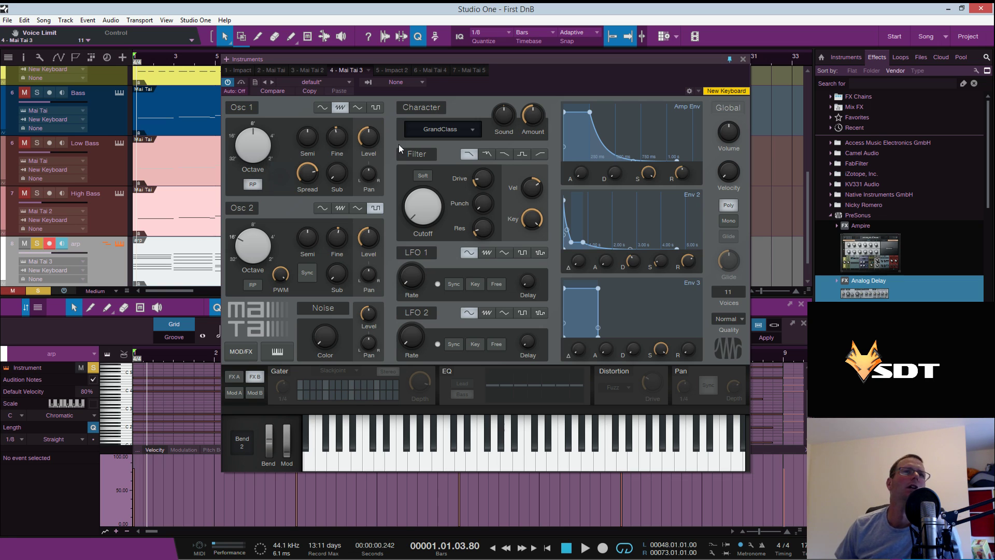
Set Osc 1's sub-oscillator level to -9.9 dB and audition it with Osc 2 temporarily switched off
{"action": "left_click_drag", "start_coordinate": [337, 174], "coordinate": [333, 196]}
{"action": "left_click", "coordinate": [244, 209]}
{"action": "key", "text": "space"}
{"action": "key", "text": "space"}
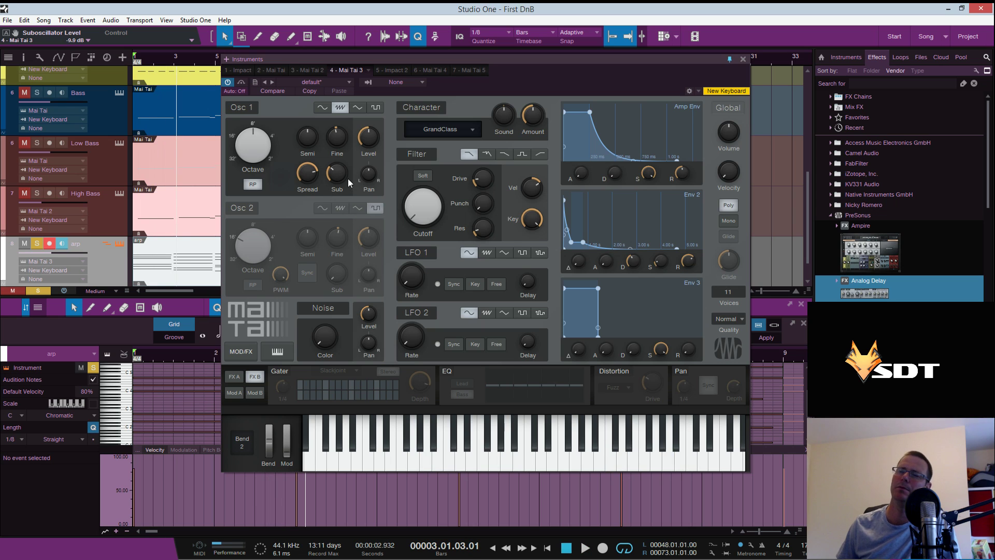
{"action": "left_click", "coordinate": [241, 208]}
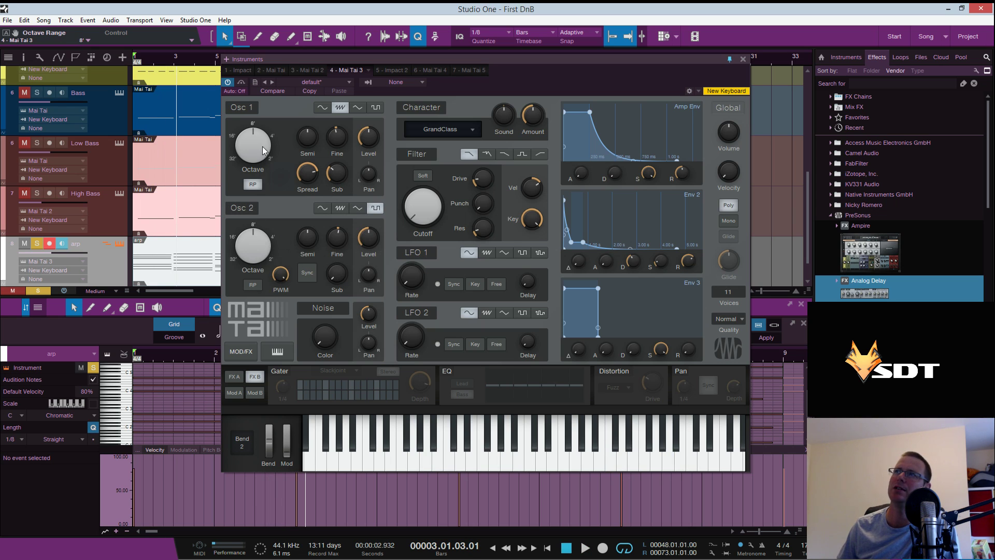
Set Osc 1's octave to 16' and Osc 2's to 8', and play the arp from the song start
{"action": "left_click_drag", "start_coordinate": [264, 150], "coordinate": [260, 166]}
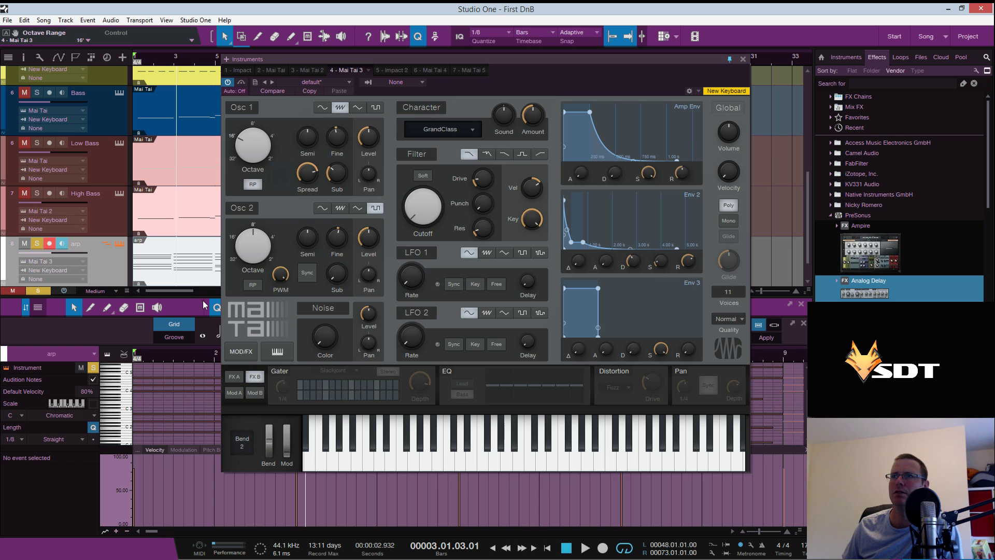
{"action": "left_click_drag", "start_coordinate": [203, 297], "coordinate": [200, 94]}
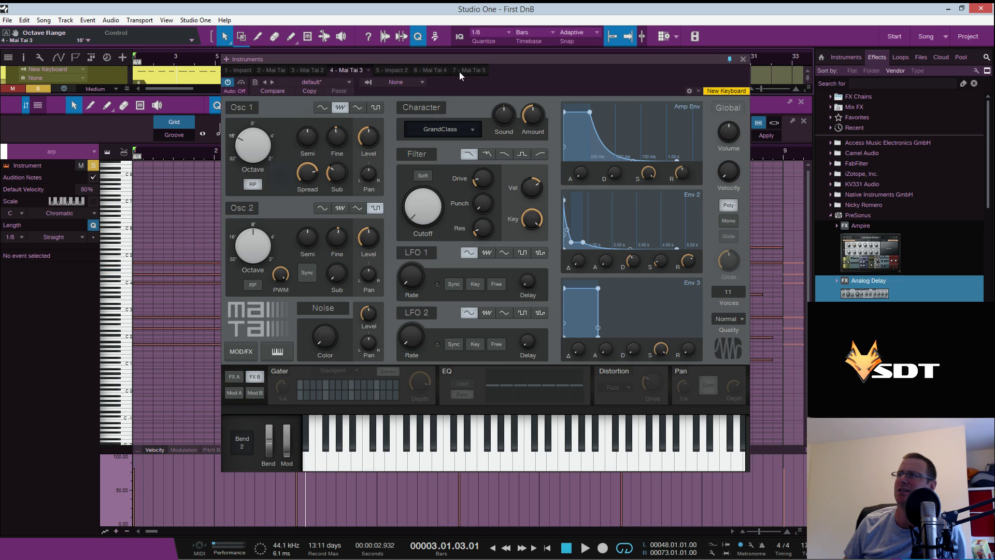
{"action": "left_click_drag", "start_coordinate": [513, 61], "coordinate": [519, 89]}
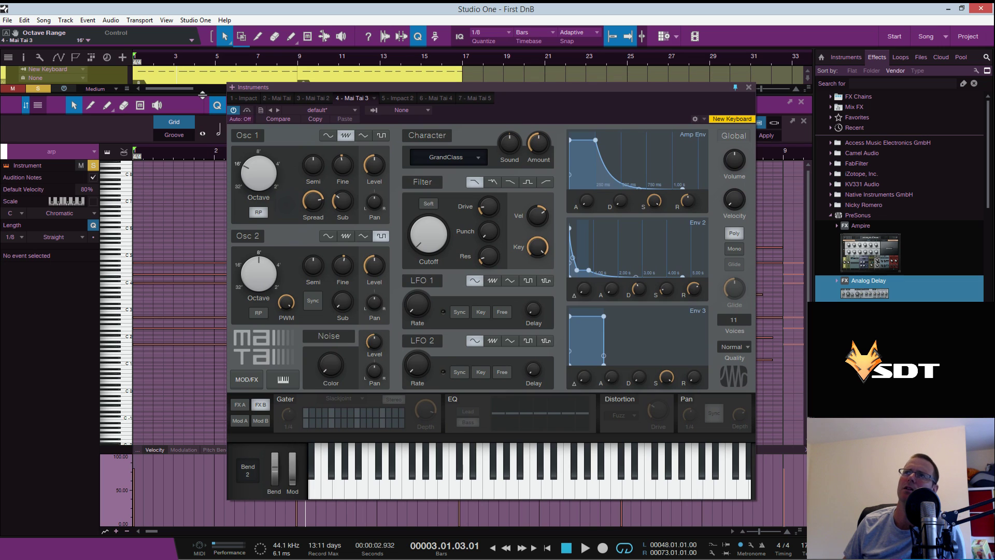
{"action": "left_click_drag", "start_coordinate": [204, 92], "coordinate": [204, 278]}
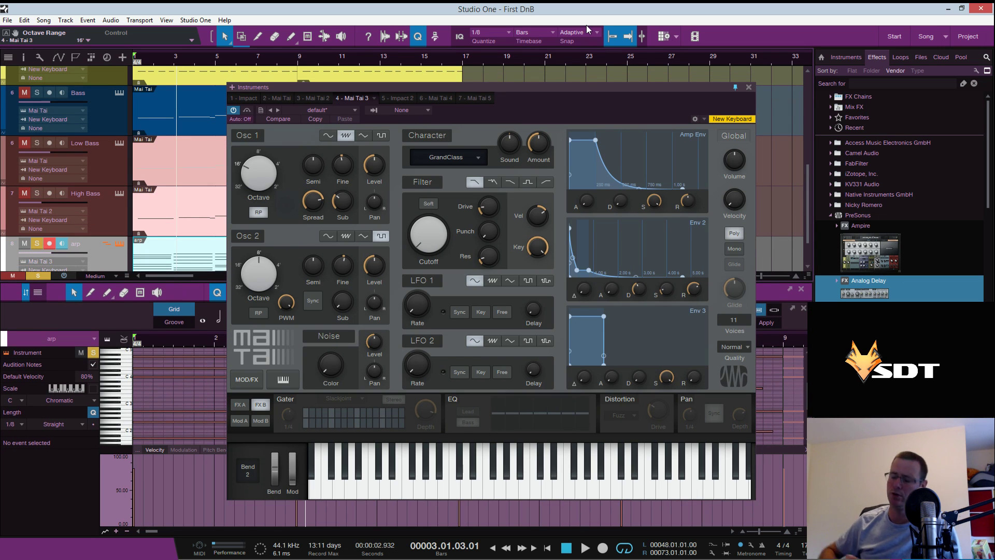
{"action": "key", "text": "space"}
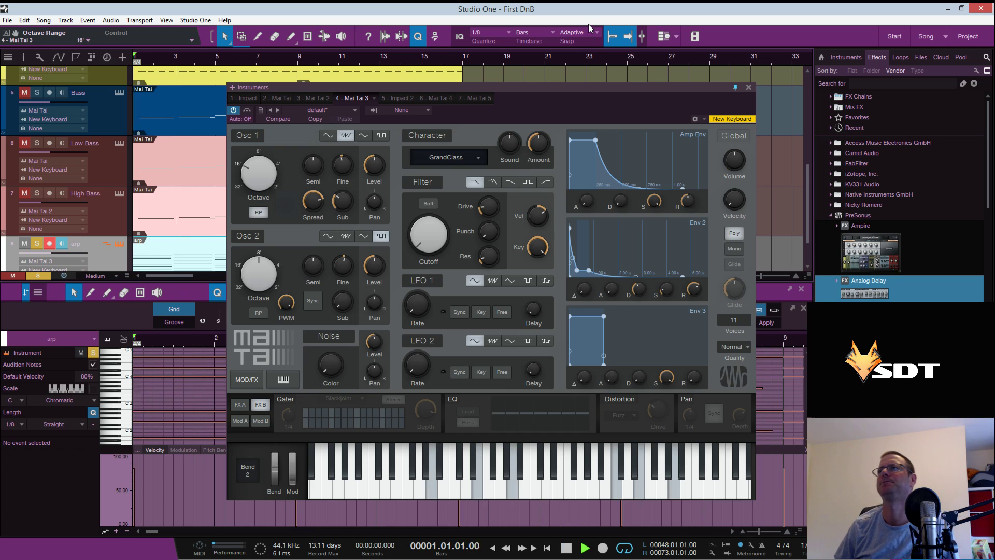
Play the arp briefly, switch Osc 1 off to isolate Osc 2, and select the square waveform for Osc 2
{"action": "key", "text": "space"}
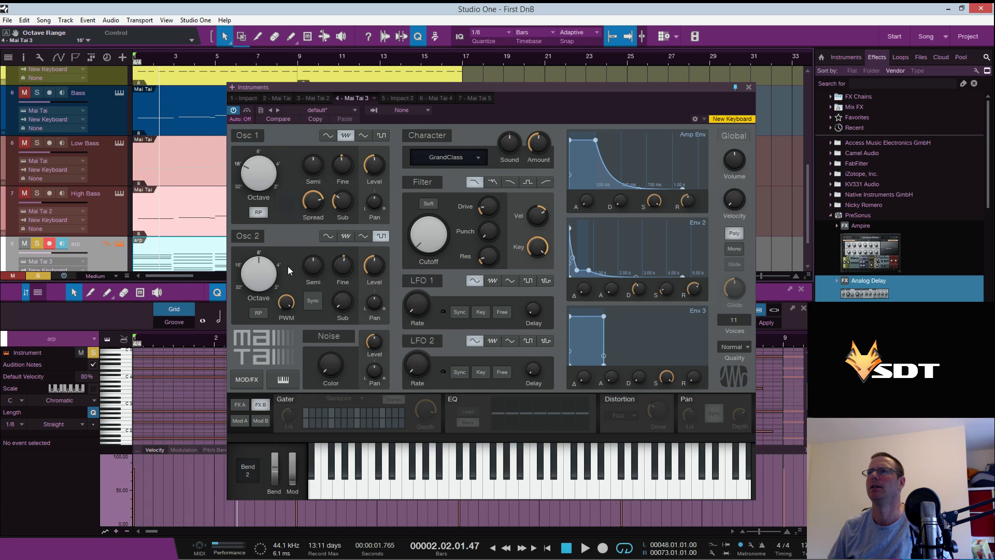
{"action": "left_click", "coordinate": [248, 134]}
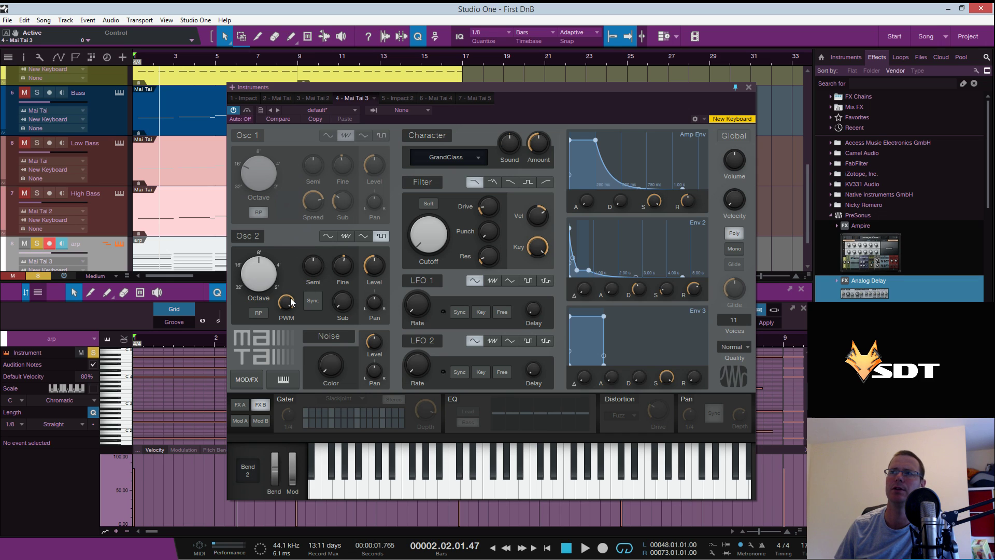
{"action": "left_click", "coordinate": [360, 237]}
{"action": "left_click", "coordinate": [380, 239]}
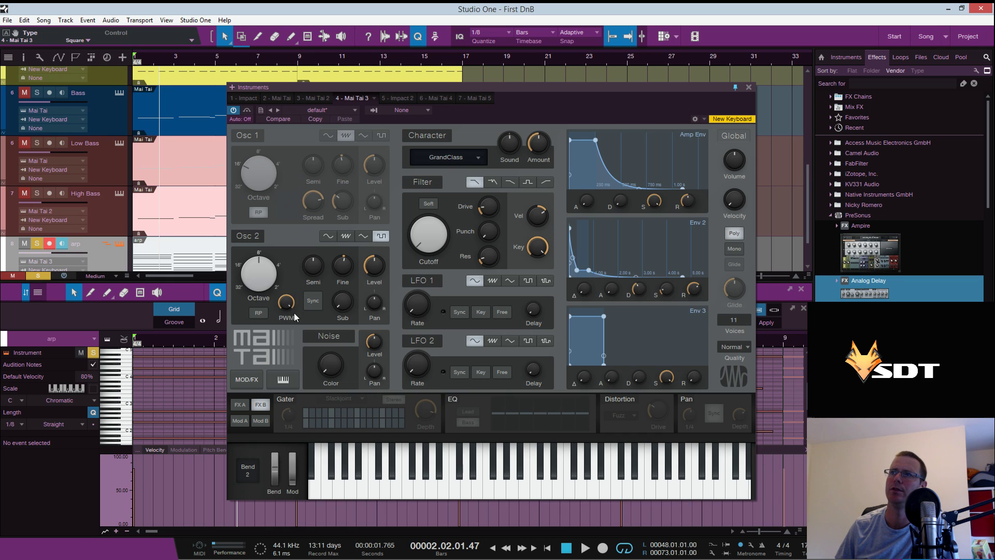
Audition different Osc 2 pulse widths, set the width to 62.0 %, and switch Osc 1 back on
{"action": "key", "text": "space"}
{"action": "left_click_drag", "start_coordinate": [290, 302], "coordinate": [286, 337]}
{"action": "key", "text": "space"}
{"action": "key", "text": "space"}
{"action": "left_click_drag", "start_coordinate": [287, 303], "coordinate": [300, 248]}
{"action": "key", "text": "space"}
{"action": "key", "text": "space"}
{"action": "key", "text": "space"}
{"action": "left_click_drag", "start_coordinate": [298, 257], "coordinate": [299, 263]}
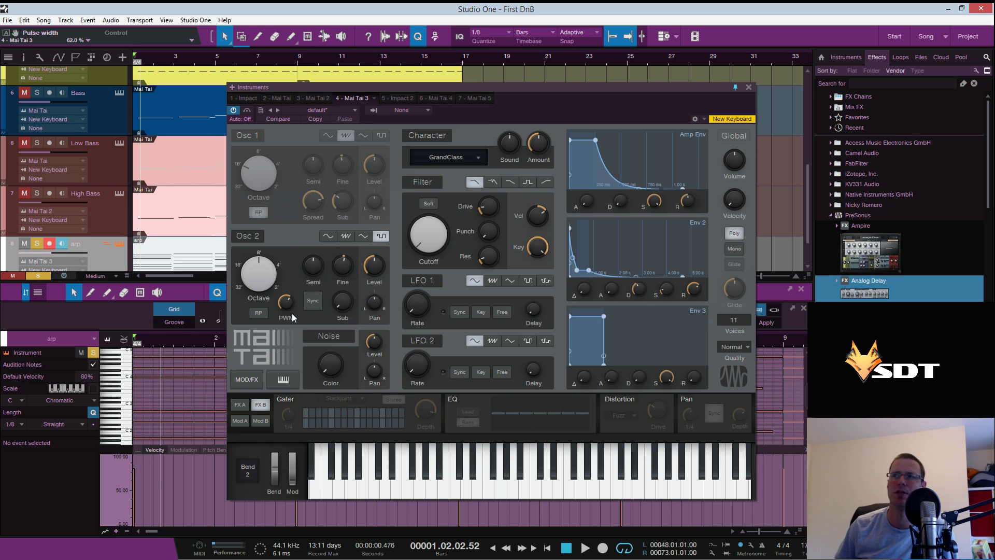
{"action": "left_click", "coordinate": [260, 213]}
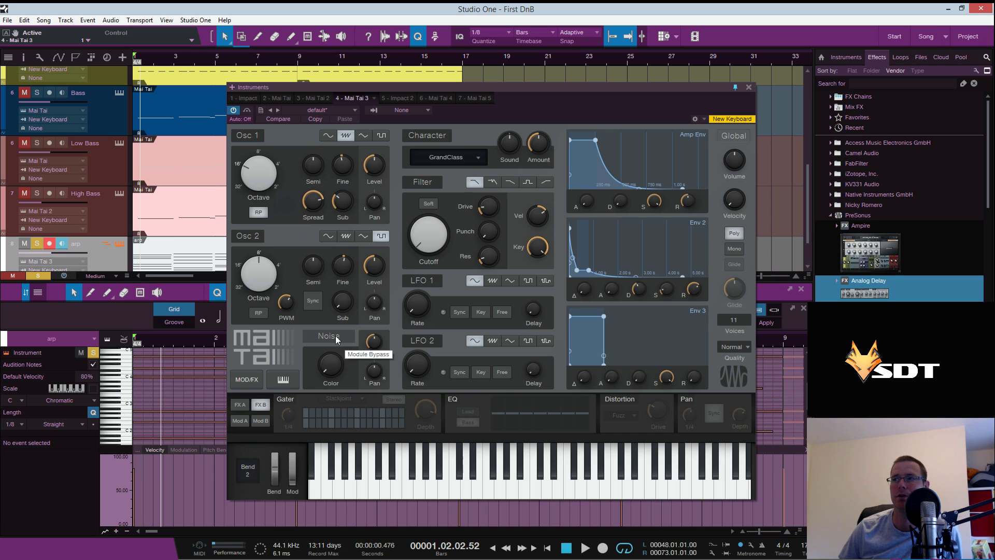
Set the noise color to 0.56 and the noise level to -23.7 dB, and audition the arp
{"action": "left_click_drag", "start_coordinate": [332, 365], "coordinate": [332, 307]}
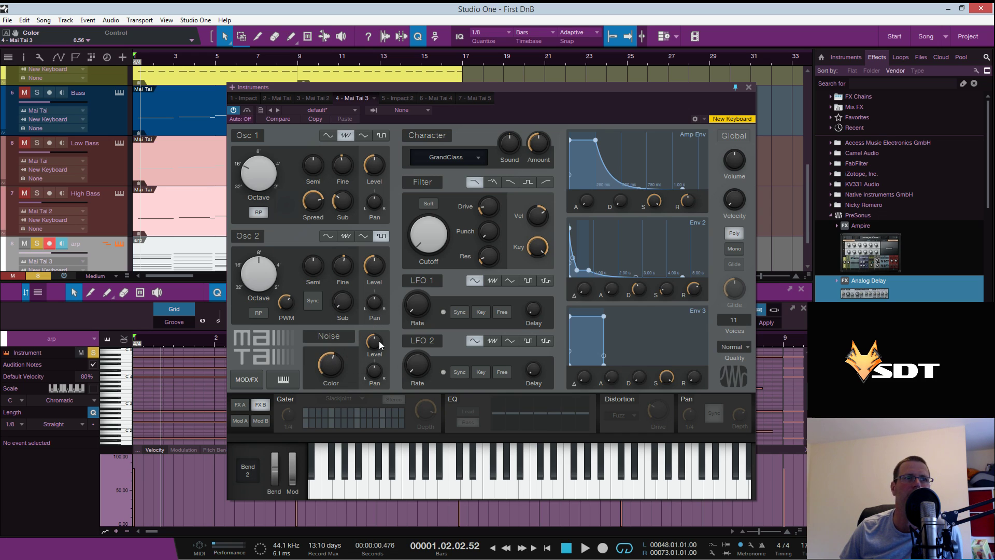
{"action": "left_click_drag", "start_coordinate": [380, 345], "coordinate": [381, 351]}
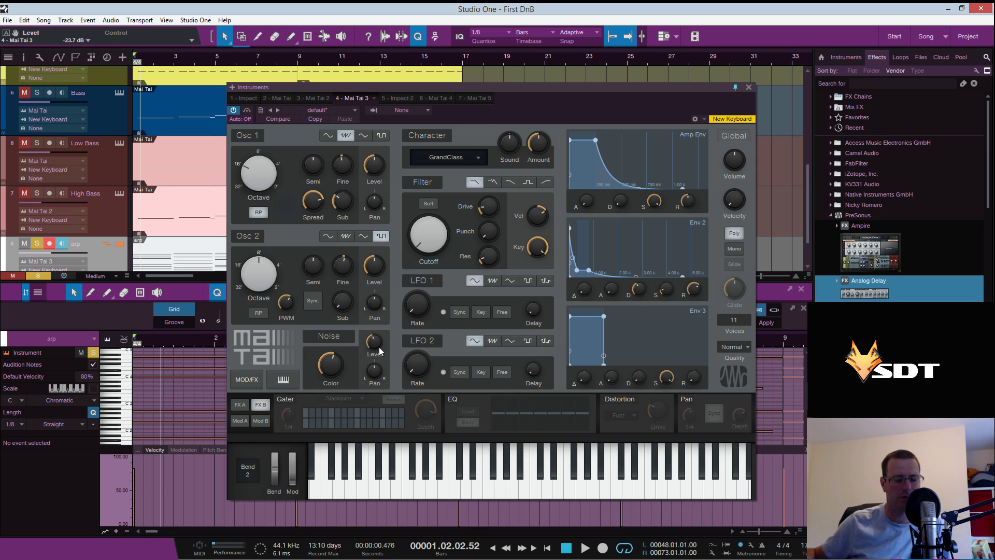
{"action": "key", "text": "space"}
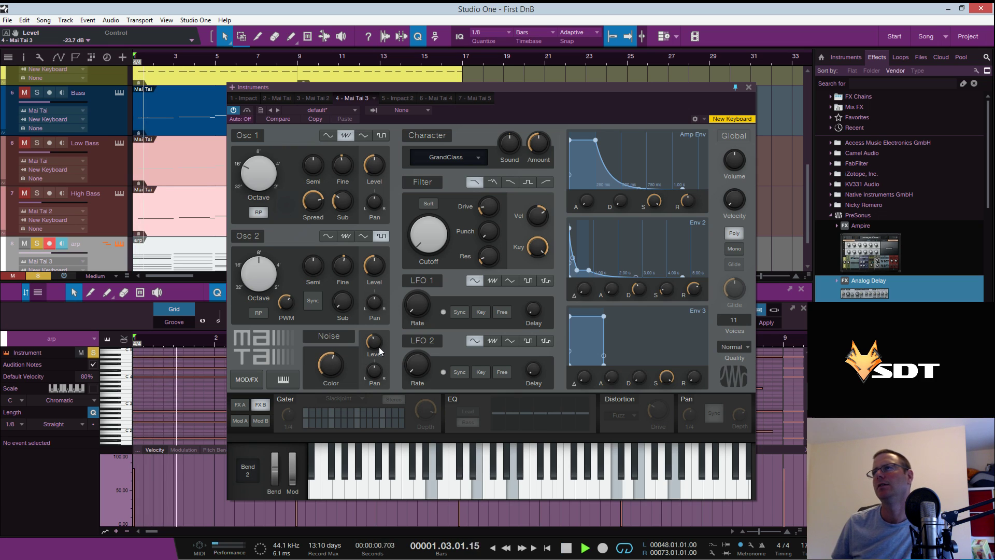
{"action": "key", "text": "space"}
Reposition the Mai Tai instrument window higher over the arrangement so that its whole interface stays in view
{"action": "mouse_move", "coordinate": [259, 558]}
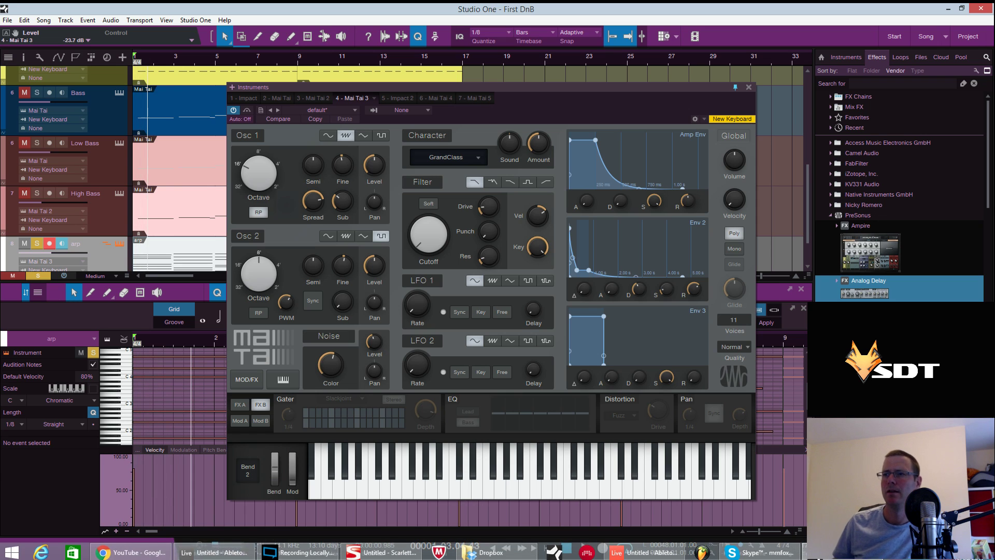
{"action": "left_click", "coordinate": [127, 554]}
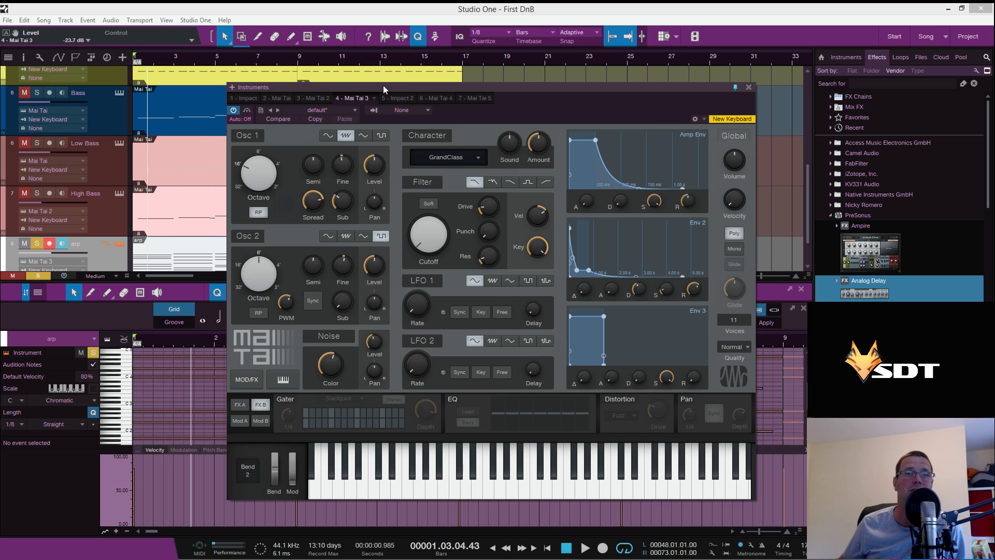
{"action": "left_click_drag", "start_coordinate": [403, 88], "coordinate": [408, 55]}
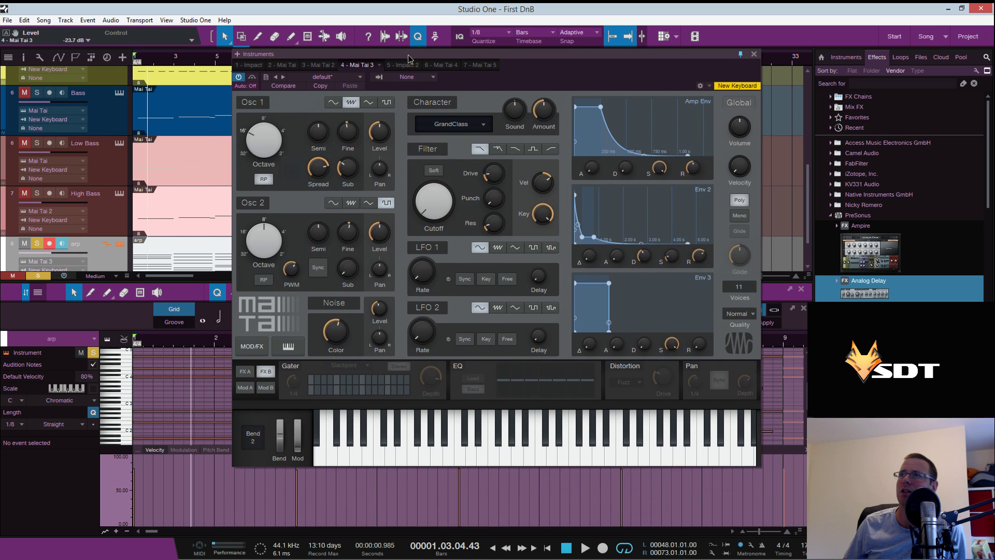
{"action": "left_click_drag", "start_coordinate": [343, 51], "coordinate": [352, 51]}
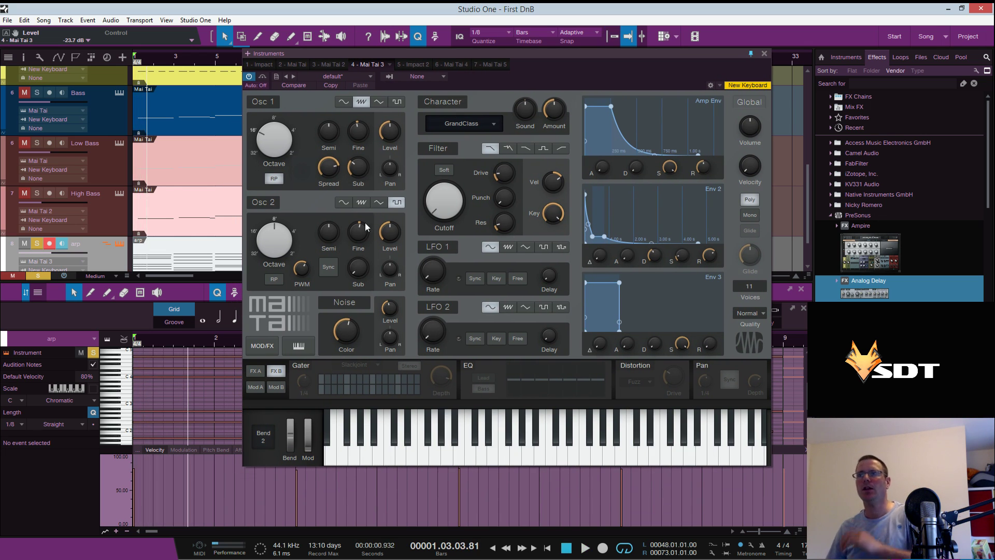
Change the Character sound from GrandClass to Ardency and audition the arp with it
{"action": "mouse_move", "coordinate": [352, 332]}
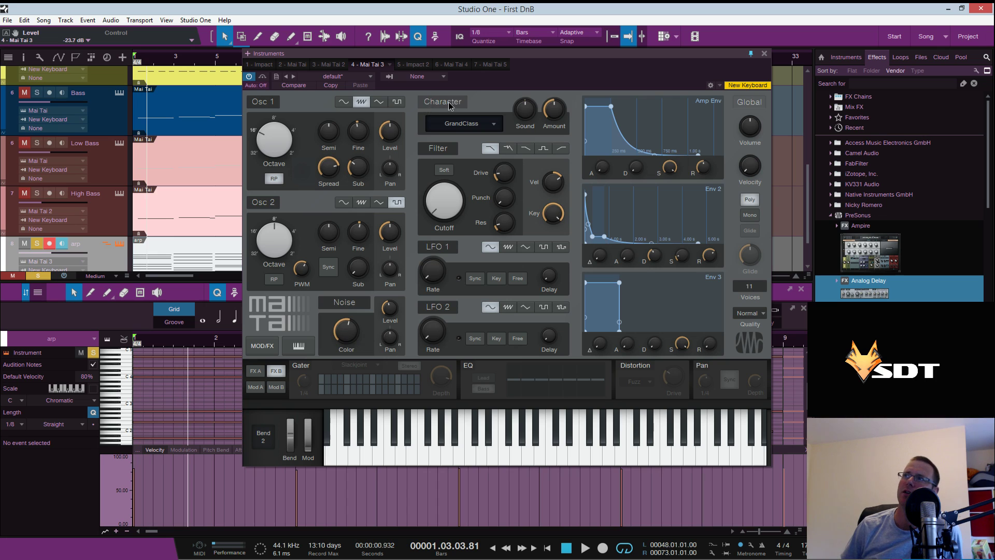
{"action": "left_click", "coordinate": [488, 124]}
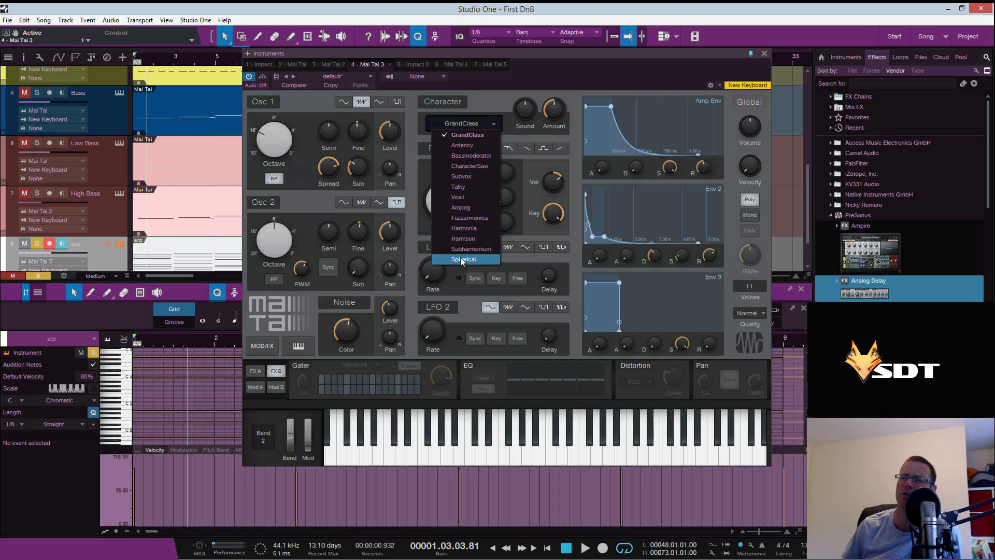
{"action": "left_click", "coordinate": [469, 145]}
{"action": "key", "text": "space"}
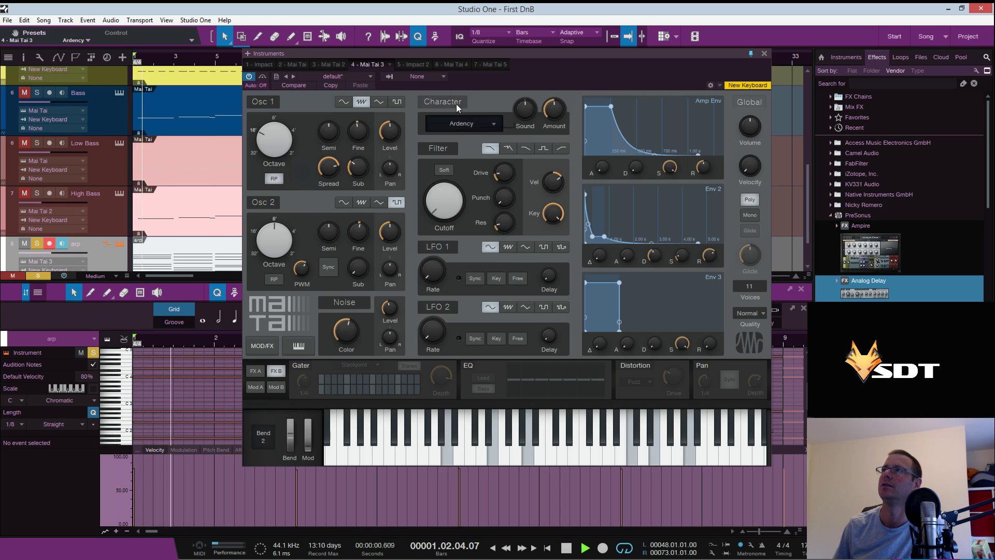
{"action": "key", "text": "space"}
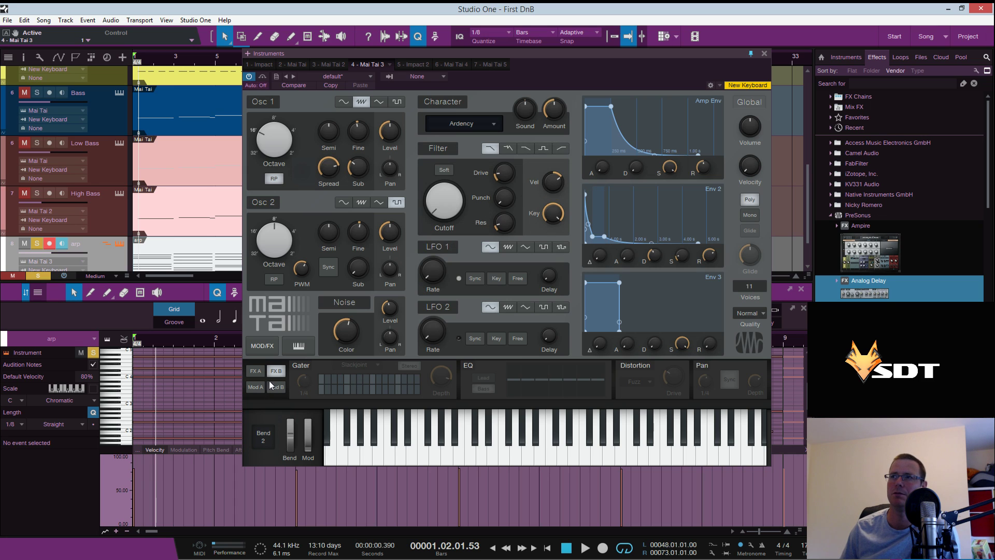
Show modulation matrix A and audition the filter cutoff at 44.26 Hz before setting it to 24.61 Hz
{"action": "left_click", "coordinate": [255, 387]}
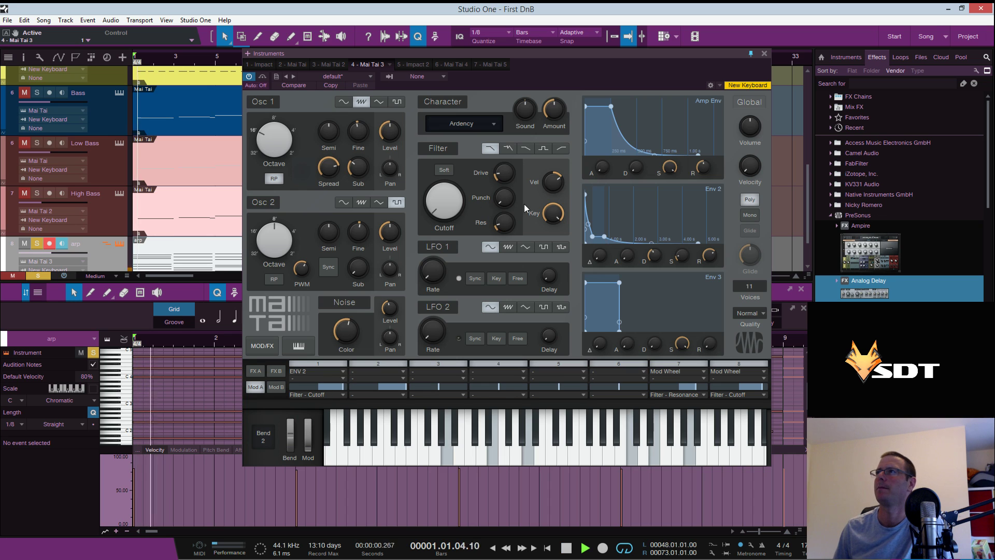
{"action": "key", "text": "space"}
{"action": "left_click_drag", "start_coordinate": [437, 223], "coordinate": [437, 216]}
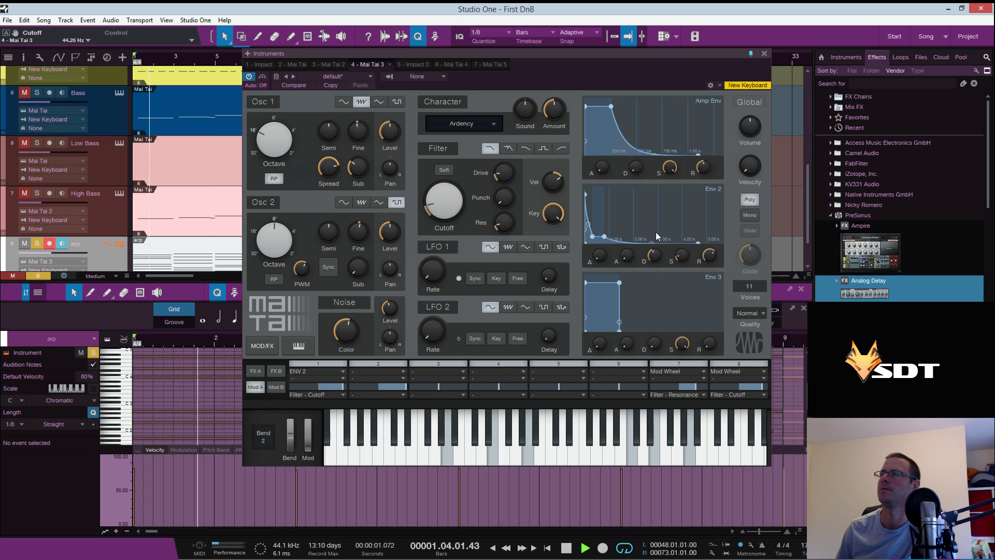
{"action": "key", "text": "space"}
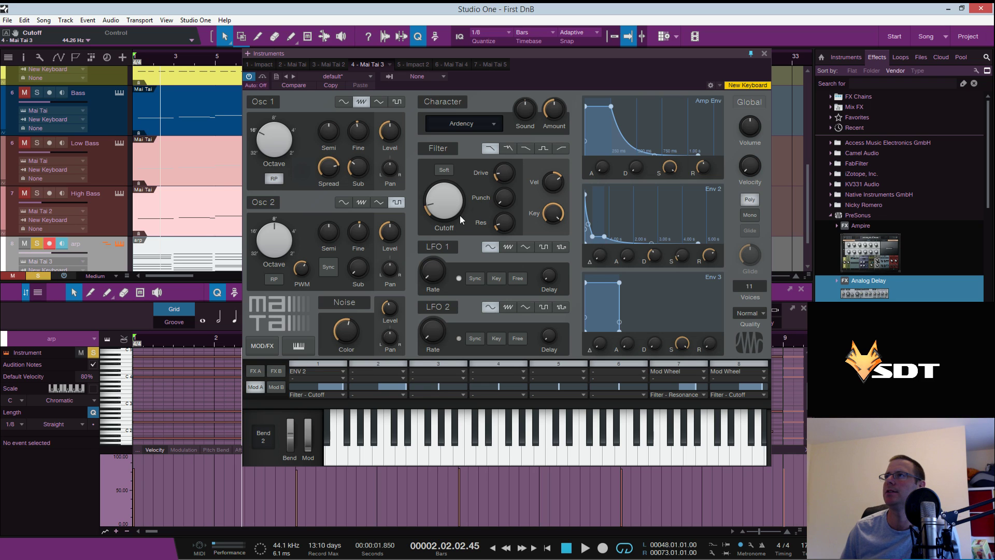
{"action": "left_click_drag", "start_coordinate": [451, 212], "coordinate": [450, 223]}
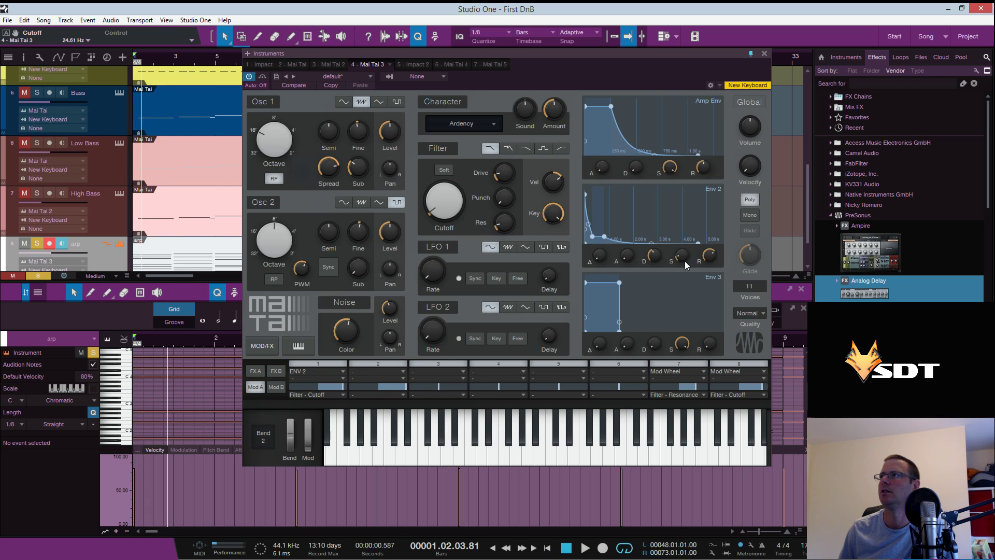
Lower Env 2's sustain to -∞ dB while replaying the arp, shorten its release, and set its decay curve to -41.1 %
{"action": "left_click_drag", "start_coordinate": [682, 262], "coordinate": [681, 284]}
{"action": "key", "text": "space"}
{"action": "key", "text": "space"}
{"action": "key", "text": "space"}
{"action": "key", "text": "space"}
{"action": "key", "text": "space"}
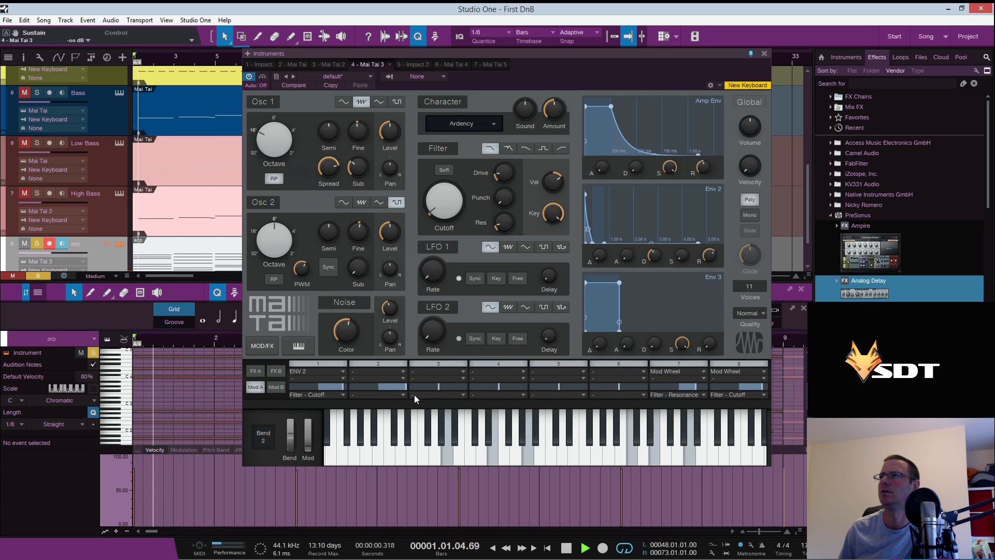
{"action": "key", "text": "space"}
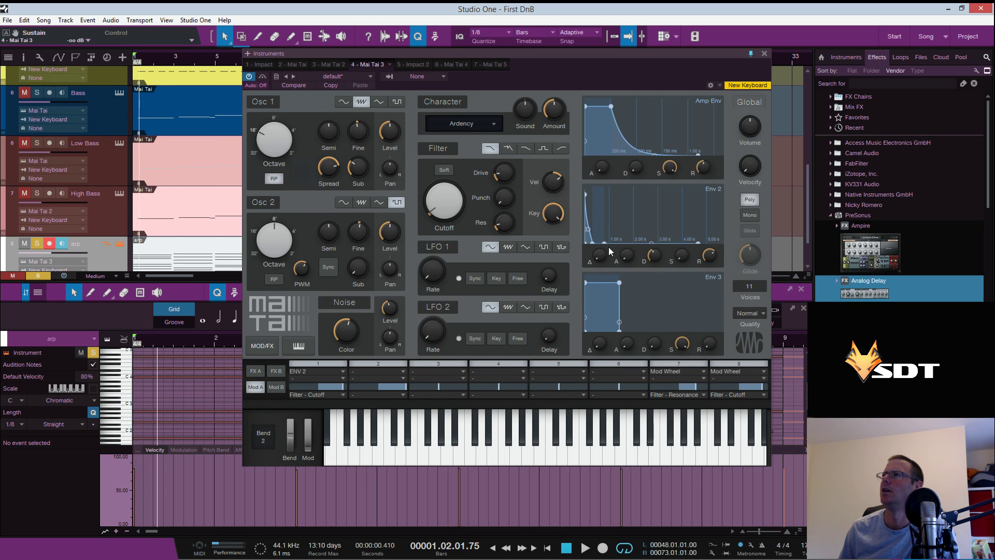
{"action": "left_click_drag", "start_coordinate": [708, 255], "coordinate": [710, 292]}
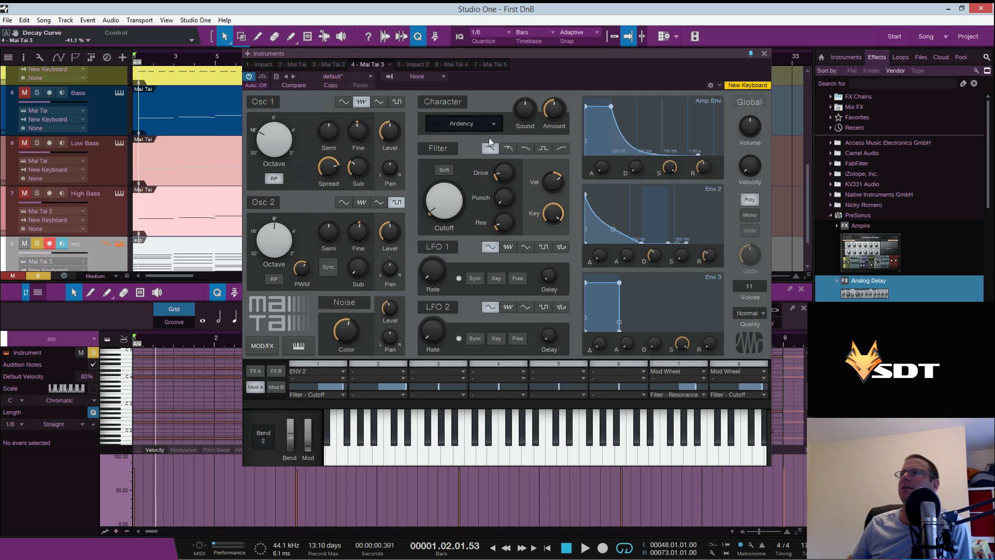
Set the filter's key scaling to 0.0 % and try the LP24 Zero filter type before returning to LP24 Ladder
{"action": "mouse_move", "coordinate": [551, 213]}
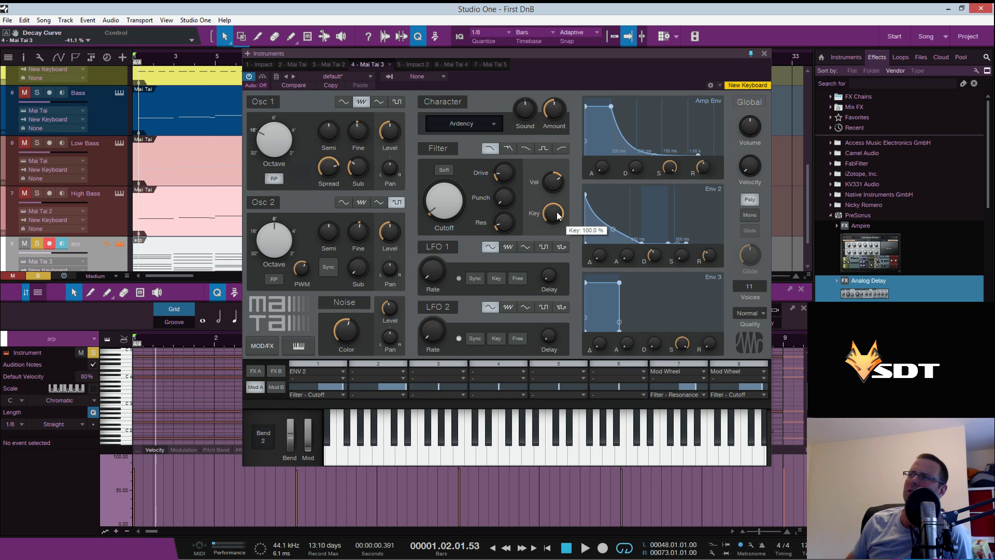
{"action": "left_click_drag", "start_coordinate": [557, 212], "coordinate": [658, 488]}
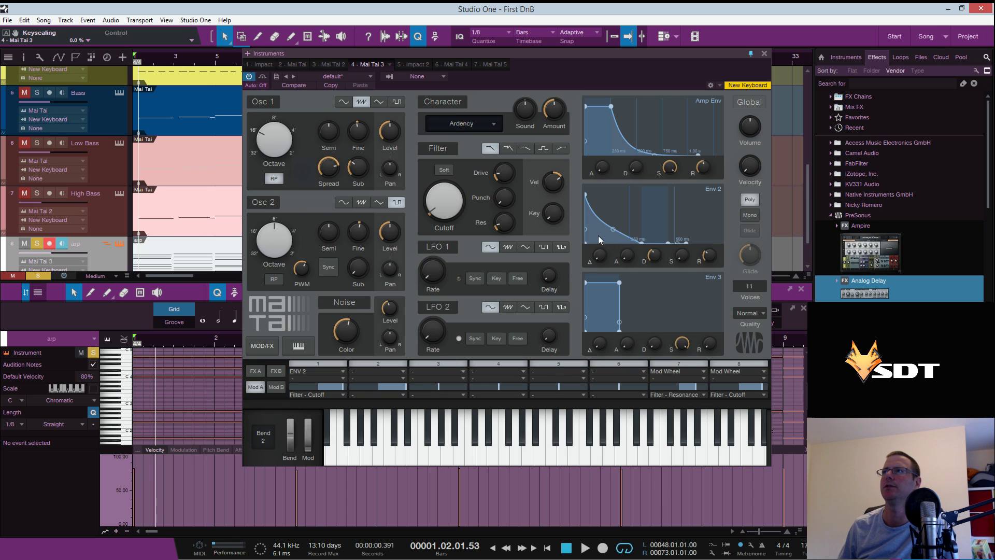
{"action": "mouse_move", "coordinate": [552, 219]}
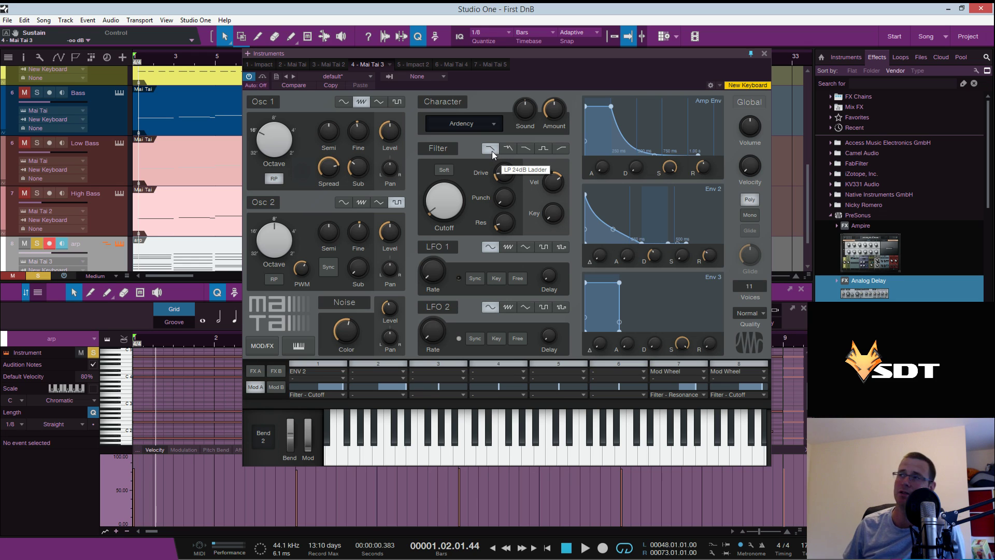
{"action": "left_click", "coordinate": [510, 149]}
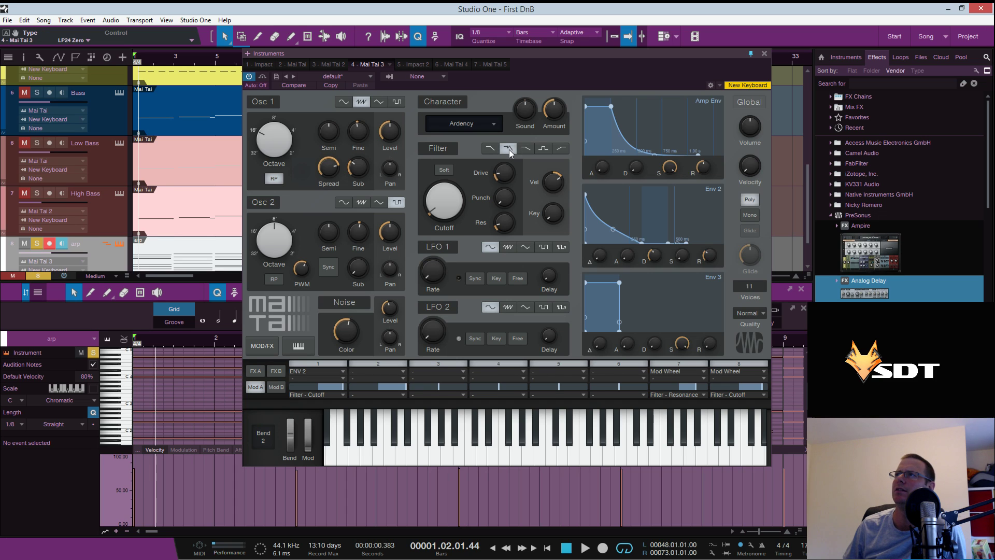
{"action": "left_click", "coordinate": [491, 150]}
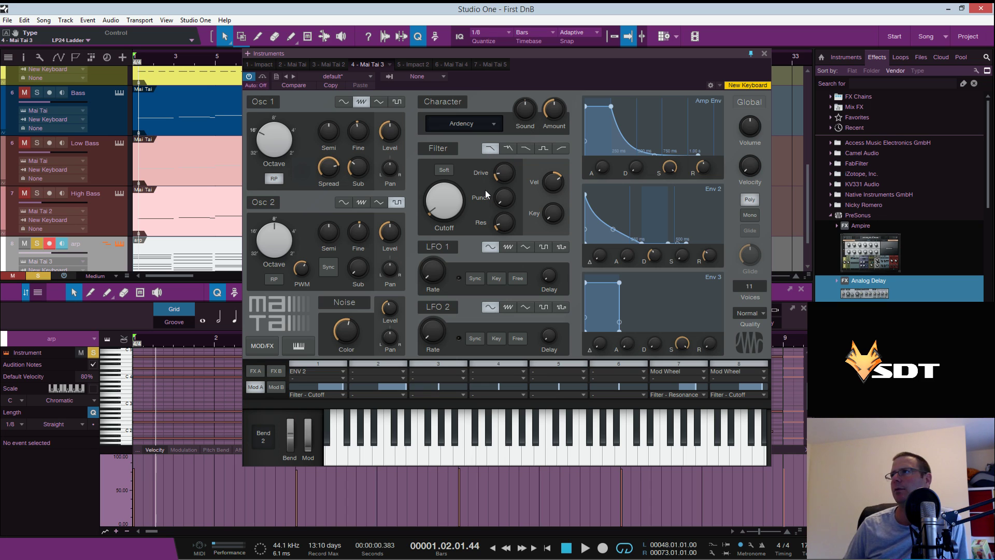
{"action": "mouse_move", "coordinate": [501, 196]}
{"action": "left_click_drag", "start_coordinate": [501, 196], "coordinate": [501, 185]}
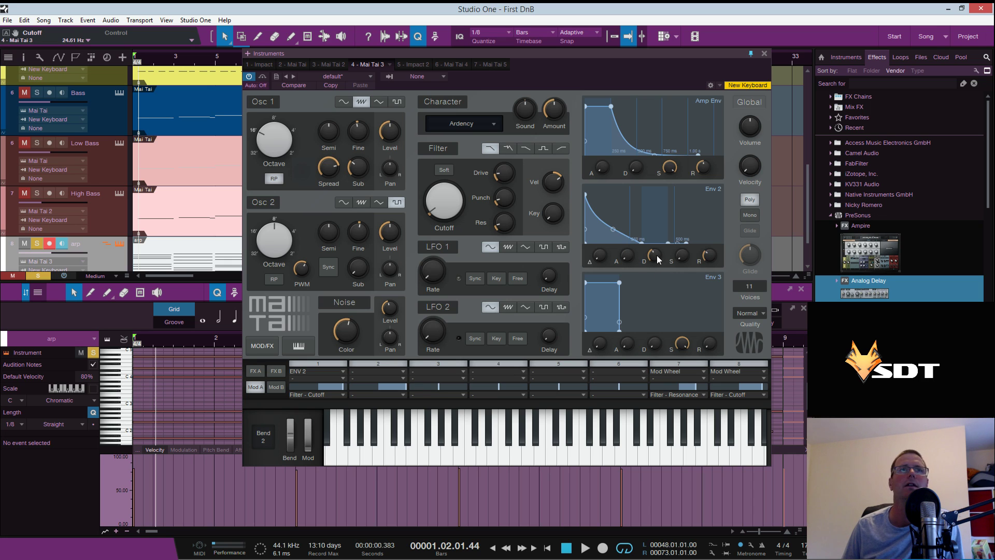
Shorten Env 2's decay and set its decay curve to -70.5 % while playing the arp
{"action": "left_click_drag", "start_coordinate": [654, 260], "coordinate": [655, 260]}
{"action": "key", "text": "space"}
{"action": "left_click_drag", "start_coordinate": [606, 229], "coordinate": [606, 236]}
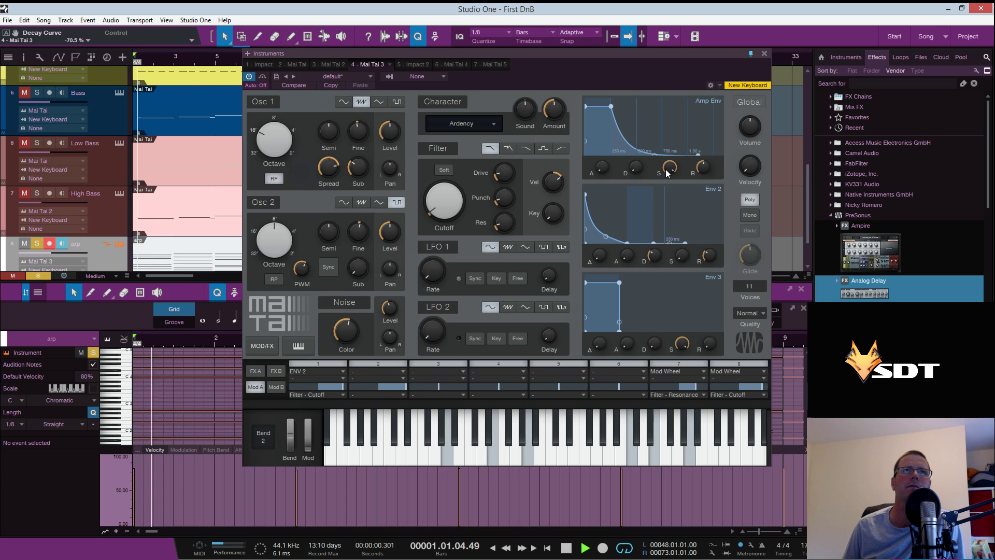
{"action": "key", "text": "space"}
Audition the Amp Env with its sustain pulled fully down, and raise the sustain again
{"action": "left_click_drag", "start_coordinate": [675, 171], "coordinate": [643, 201]}
{"action": "key", "text": "space"}
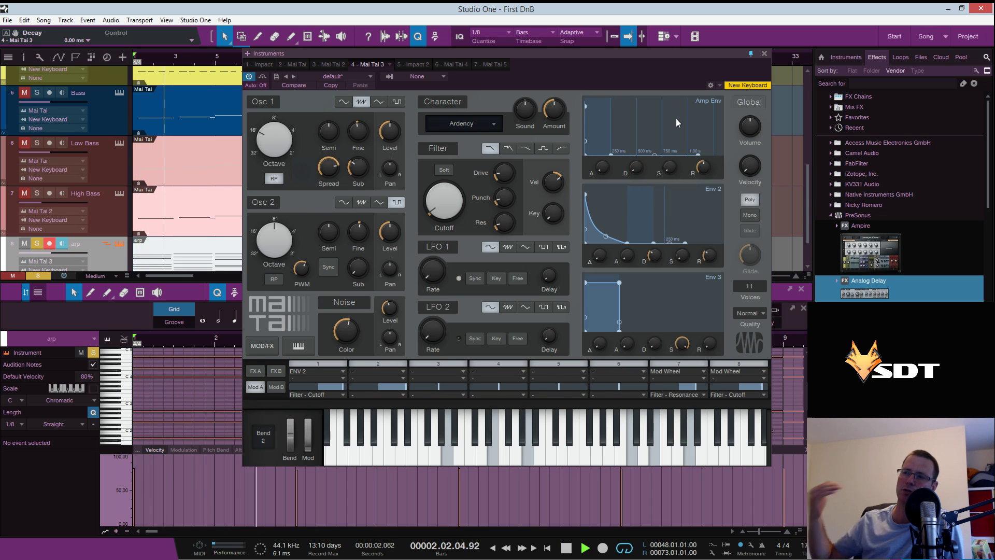
{"action": "key", "text": "space"}
{"action": "left_click_drag", "start_coordinate": [651, 140], "coordinate": [671, 94]}
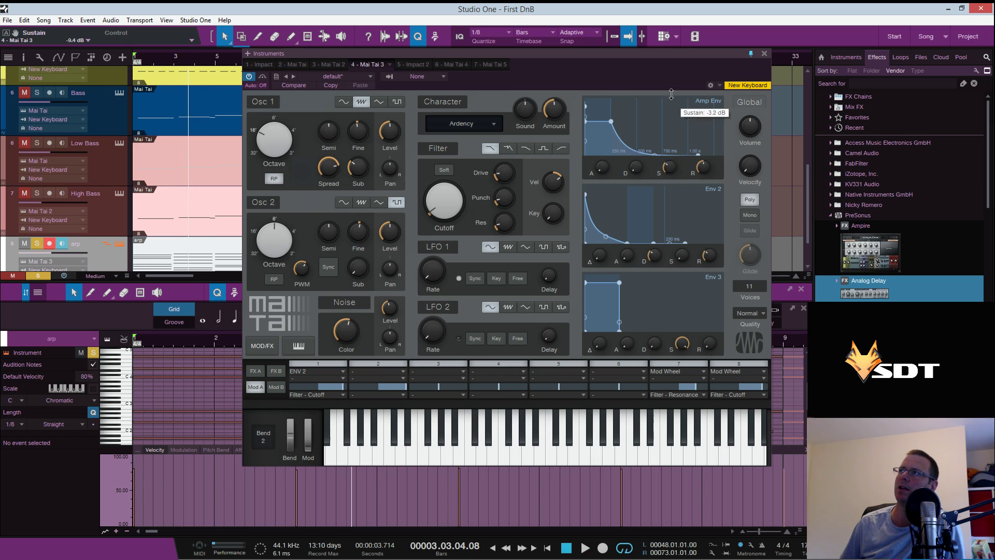
Shorten the Amp Env's release to 26.2 ms while playing the arp
{"action": "key", "text": "space"}
{"action": "mouse_move", "coordinate": [703, 167]}
{"action": "left_mouse_down"}
{"action": "mouse_move", "coordinate": [698, 192]}
{"action": "mouse_move", "coordinate": [700, 174]}
{"action": "left_mouse_up"}
{"action": "key", "text": "space"}
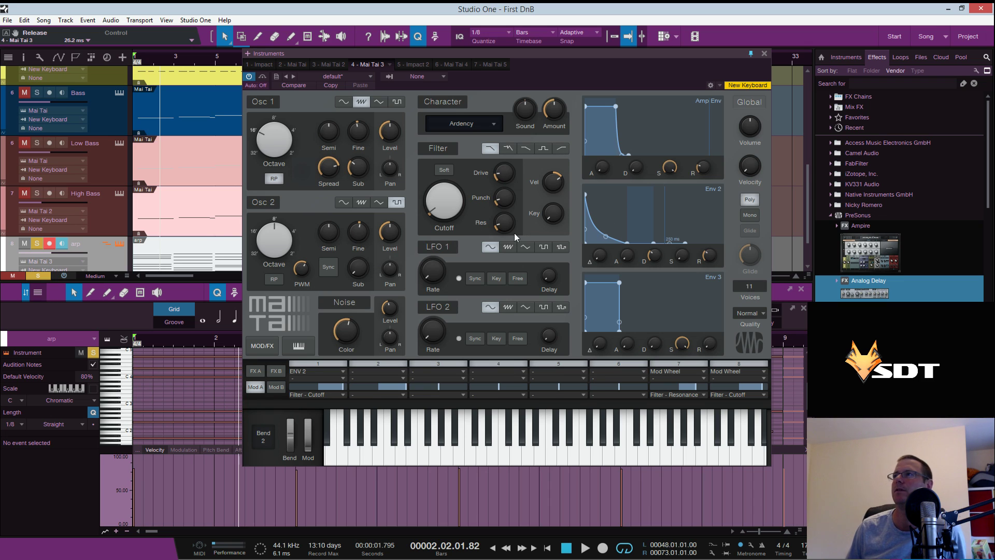
Open the arp track's Arpeggiator note effect, enable it, and play the arp from the song start
{"action": "left_click", "coordinate": [106, 244]}
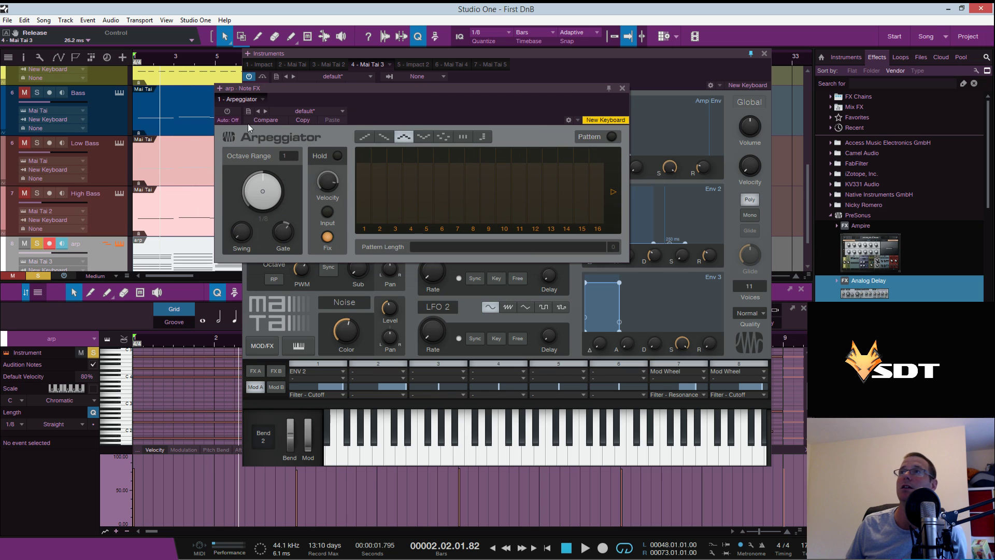
{"action": "key", "text": "space"}
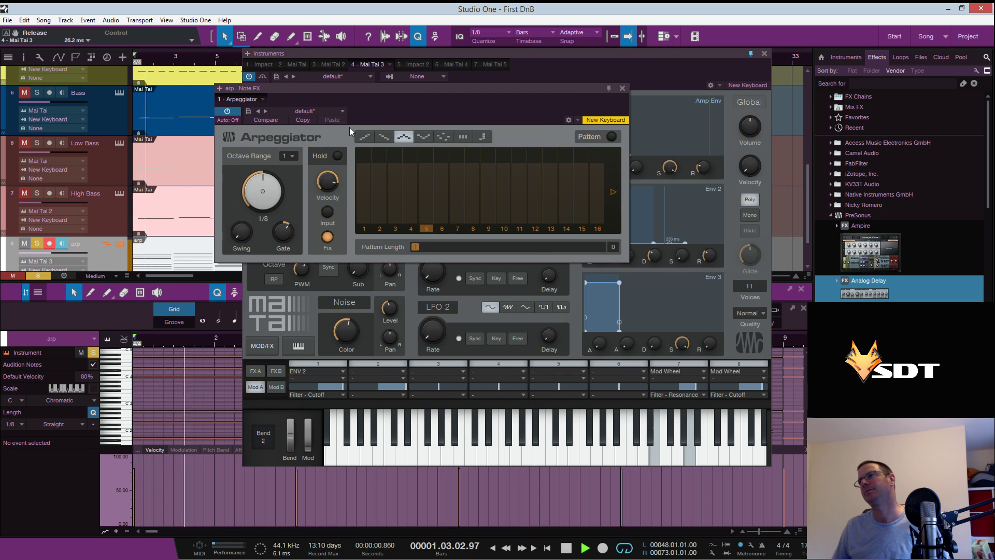
Stop playback, reopen the arp track's Arpeggiator, and move the Mai Tai window aside to uncover the note editor
{"action": "left_click_drag", "start_coordinate": [534, 92], "coordinate": [0, 91]}
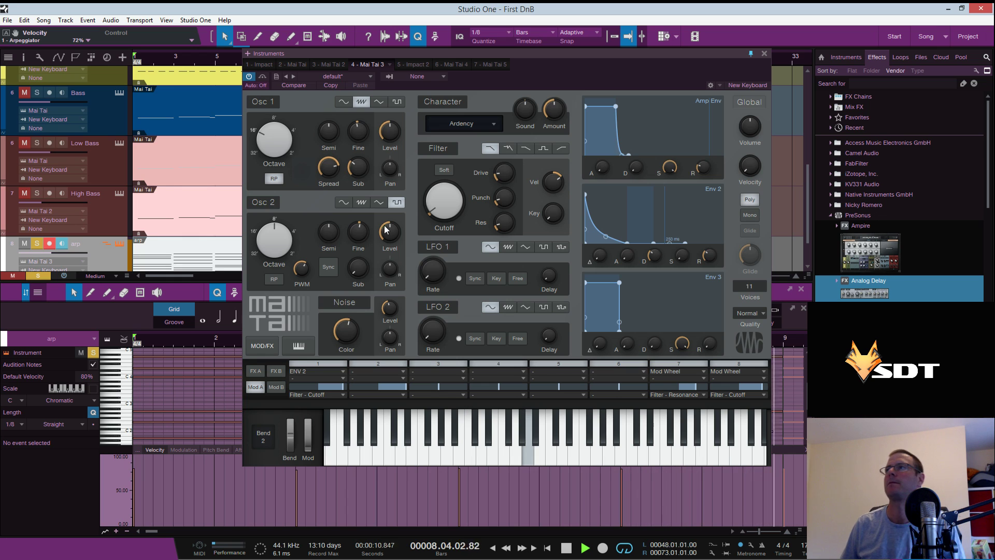
{"action": "key", "text": "space"}
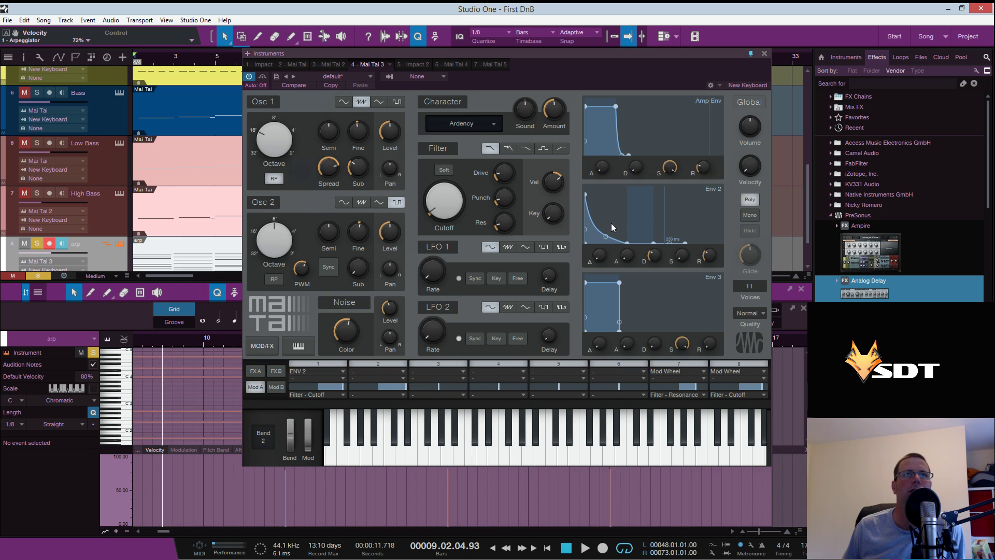
{"action": "left_click_drag", "start_coordinate": [441, 58], "coordinate": [445, 54]}
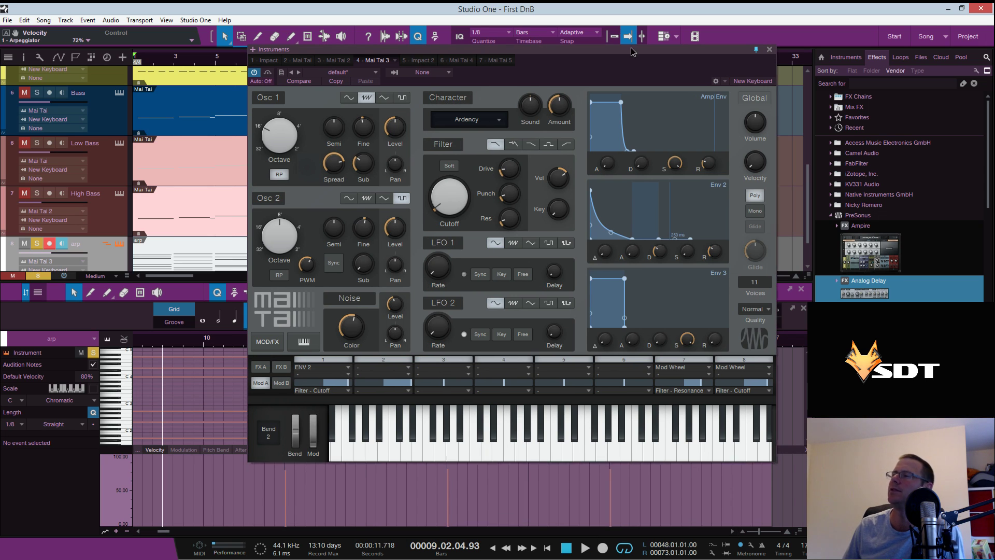
{"action": "left_click_drag", "start_coordinate": [628, 51], "coordinate": [602, 43]}
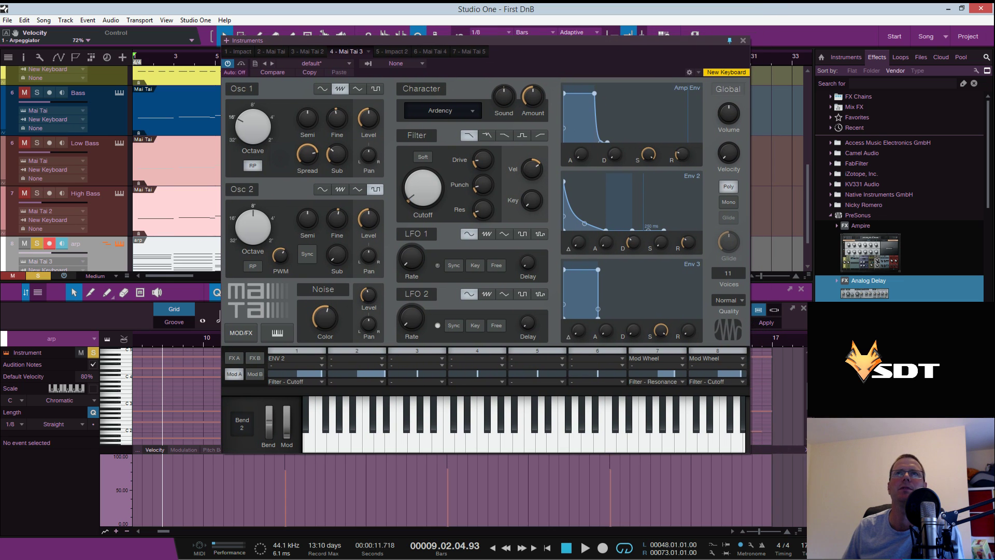
{"action": "left_click", "coordinate": [107, 244]}
{"action": "left_click_drag", "start_coordinate": [411, 62], "coordinate": [426, 124]}
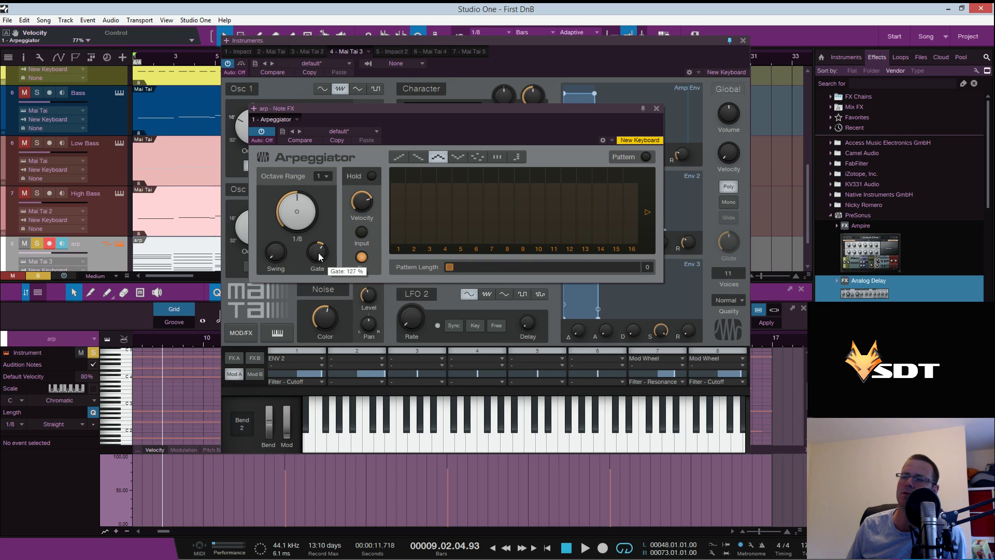
{"action": "left_click_drag", "start_coordinate": [503, 44], "coordinate": [0, 92]}
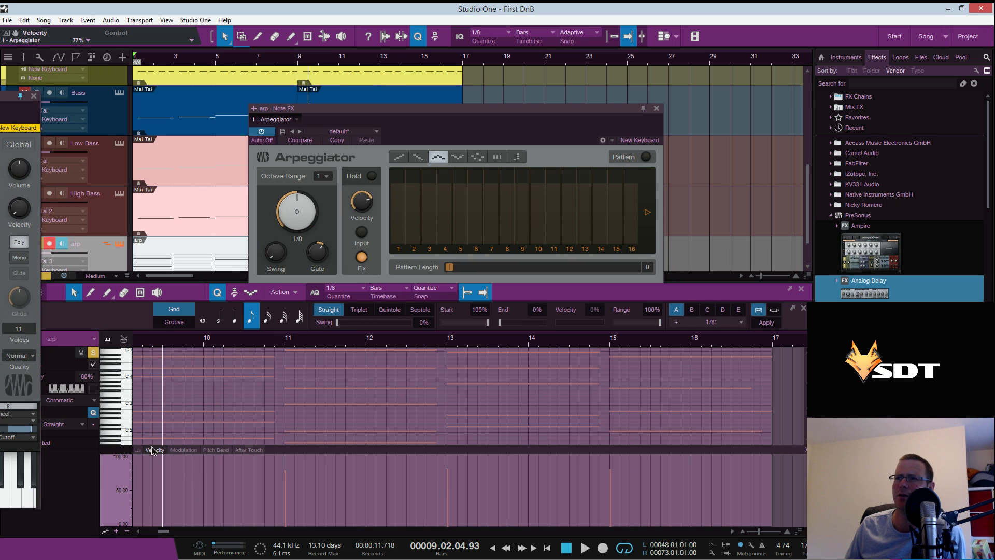
Select the arp notes, set the chord velocities at bars 1, 3 and 5 to about 67.4 %, and raise the bar 9 chord's
{"action": "key", "text": "ctrl+a"}
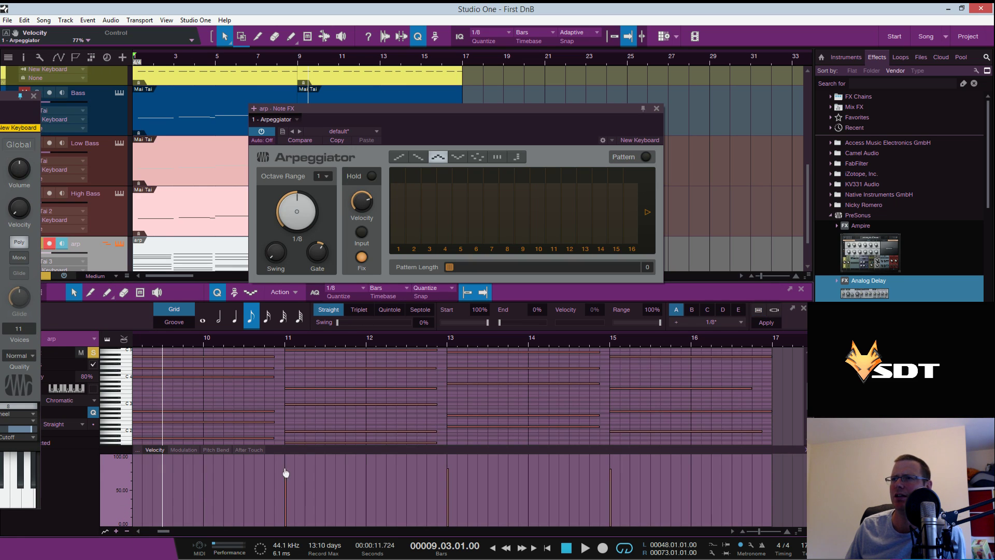
{"action": "left_click_drag", "start_coordinate": [159, 533], "coordinate": [147, 532]}
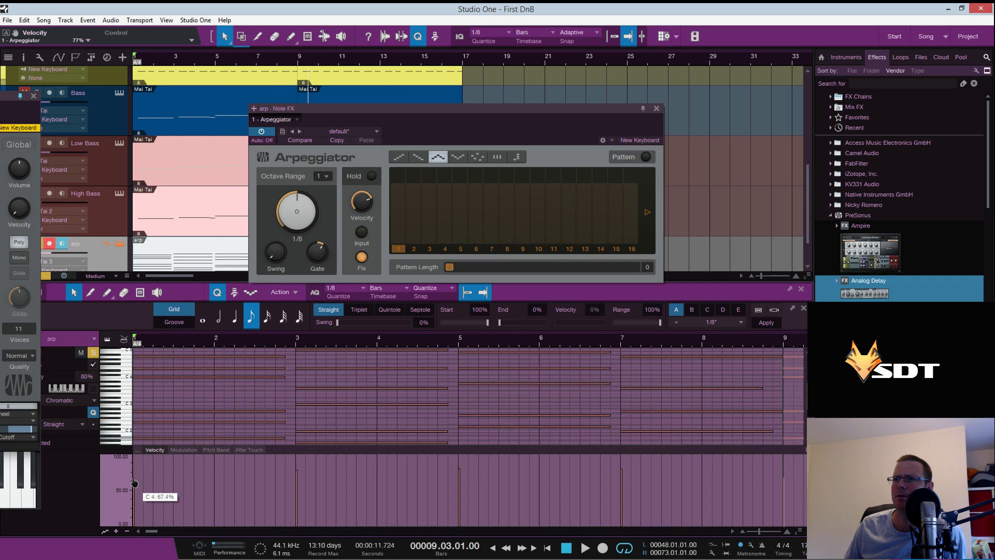
{"action": "left_click_drag", "start_coordinate": [296, 471], "coordinate": [296, 477]}
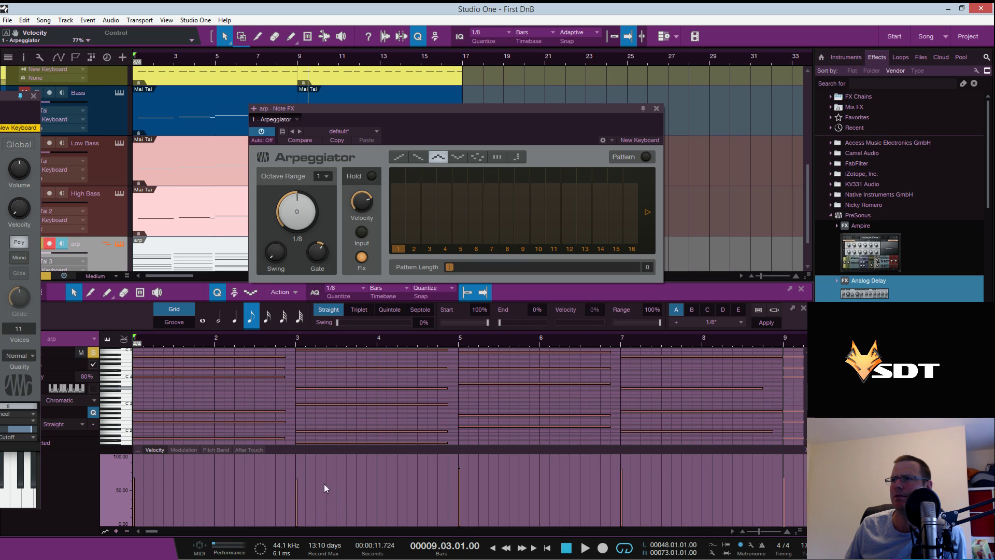
{"action": "left_click_drag", "start_coordinate": [461, 473], "coordinate": [460, 477]}
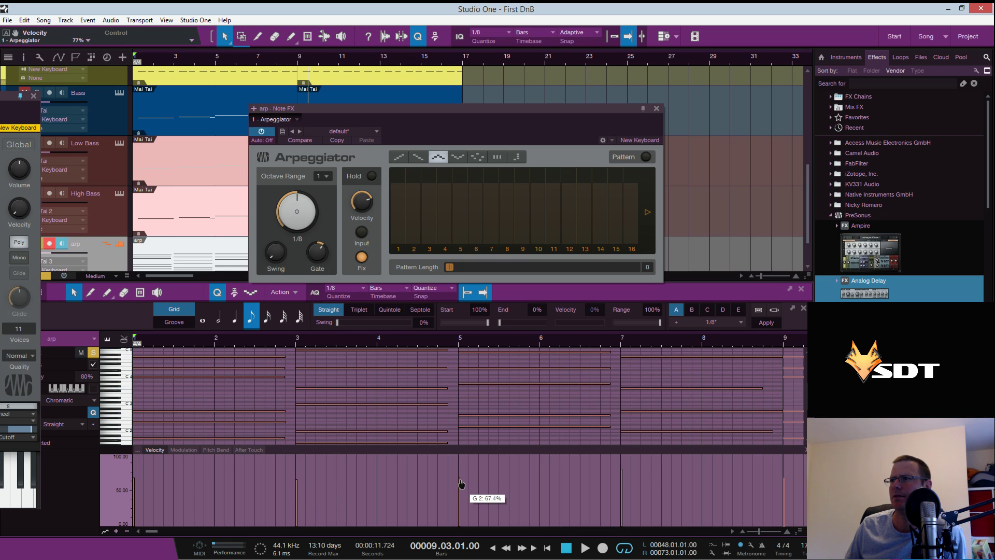
{"action": "left_click", "coordinate": [624, 475]}
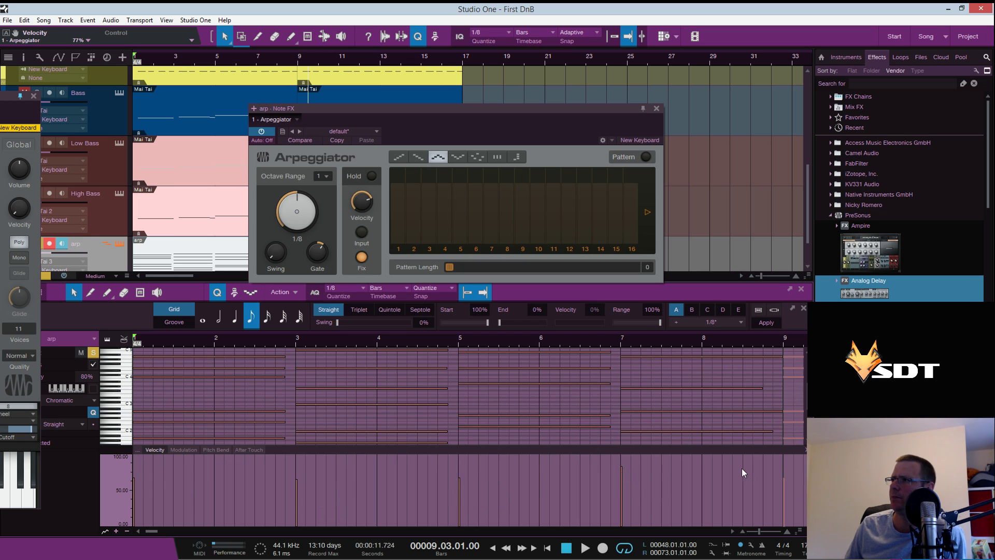
{"action": "left_click_drag", "start_coordinate": [787, 482], "coordinate": [791, 468]}
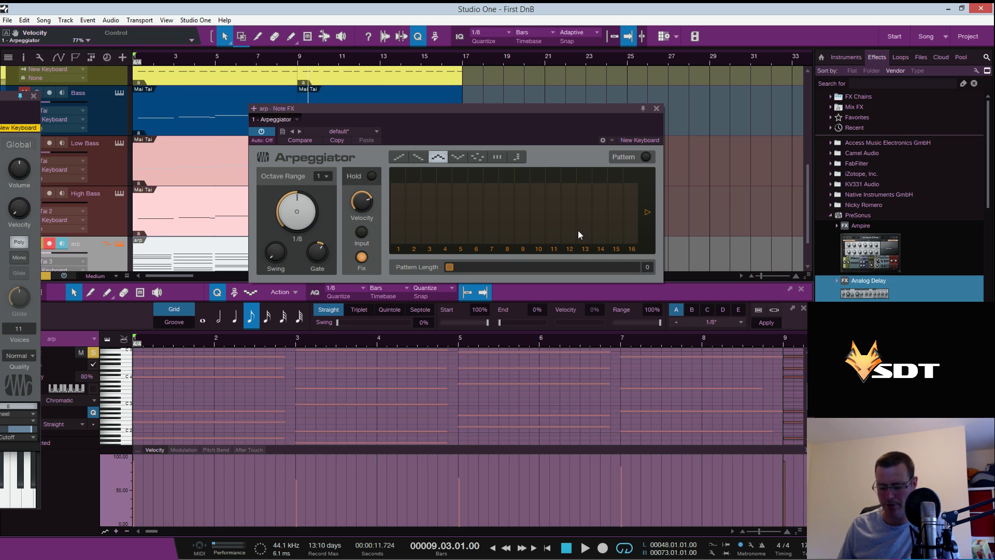
Adjust the bar 1 chord's velocity during playback, replay the arp, and set the Arpeggiator's Velocity to 88 %
{"action": "key", "text": "space"}
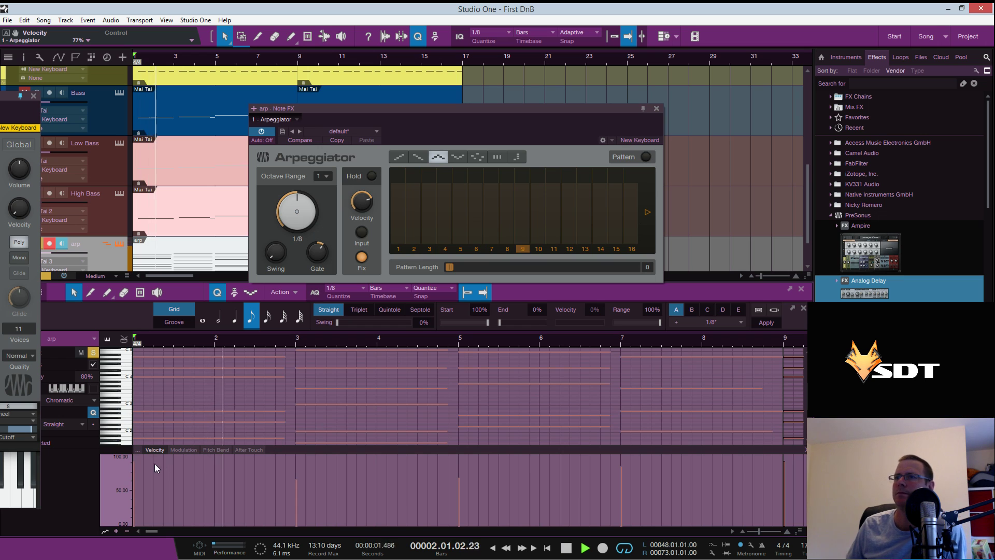
{"action": "left_click_drag", "start_coordinate": [134, 463], "coordinate": [135, 476]}
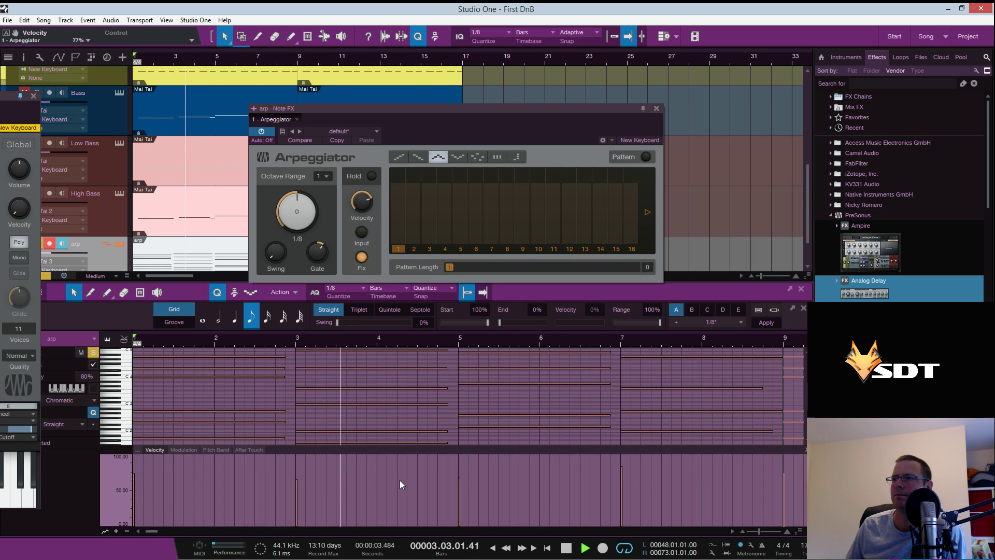
{"action": "key", "text": "space"}
{"action": "key", "text": "space"}
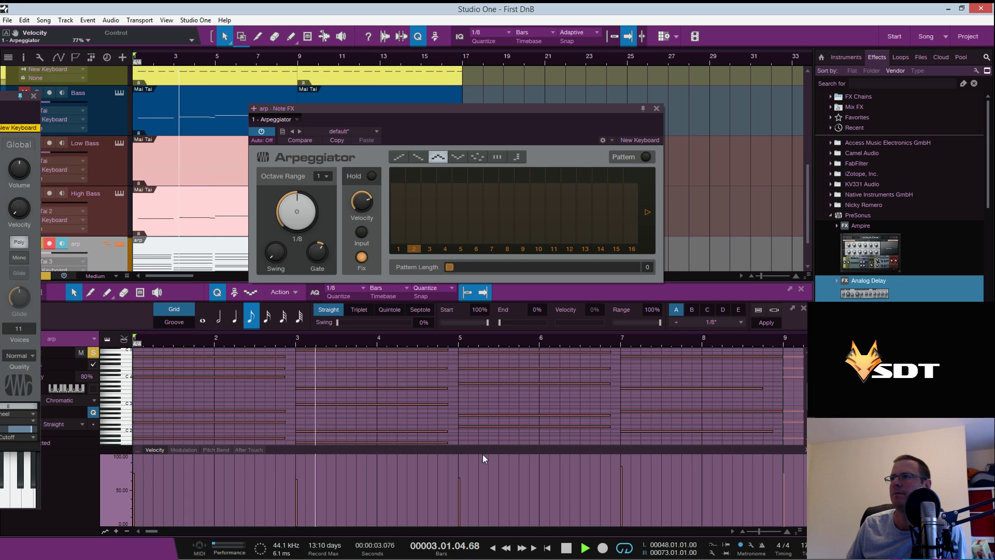
{"action": "left_click_drag", "start_coordinate": [365, 206], "coordinate": [368, 196]}
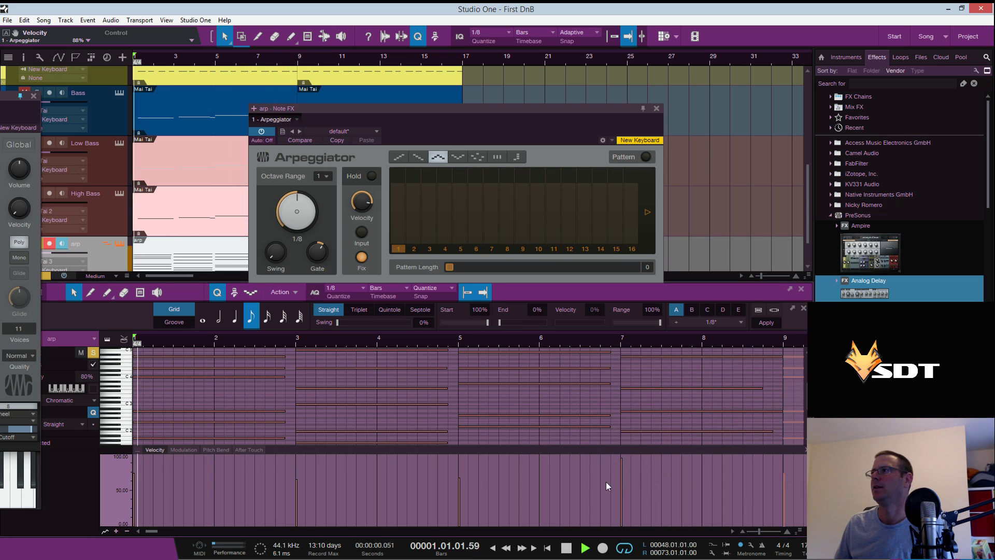
Raise the velocities of the arp chords at bars 3 and 5 and lower the bar 1 chord's while playing from the start
{"action": "left_click", "coordinate": [295, 468]}
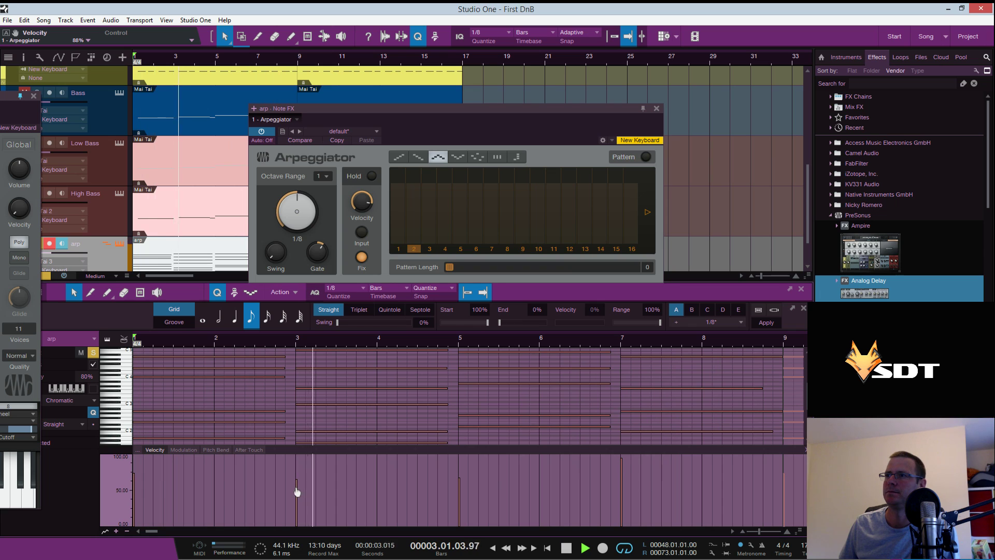
{"action": "left_click_drag", "start_coordinate": [297, 490], "coordinate": [298, 473]}
{"action": "key", "text": "comma"}
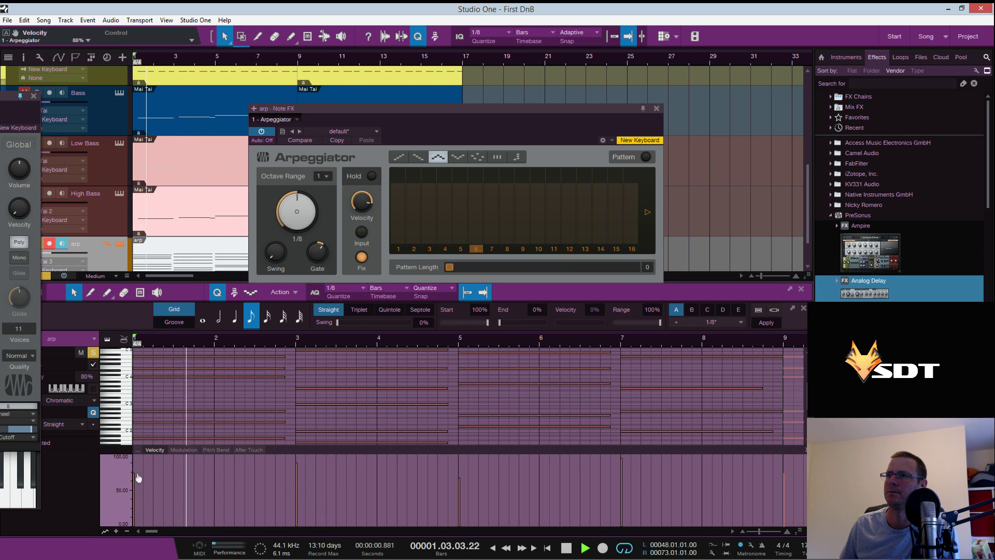
{"action": "left_click_drag", "start_coordinate": [135, 474], "coordinate": [135, 480]}
{"action": "key", "text": "comma"}
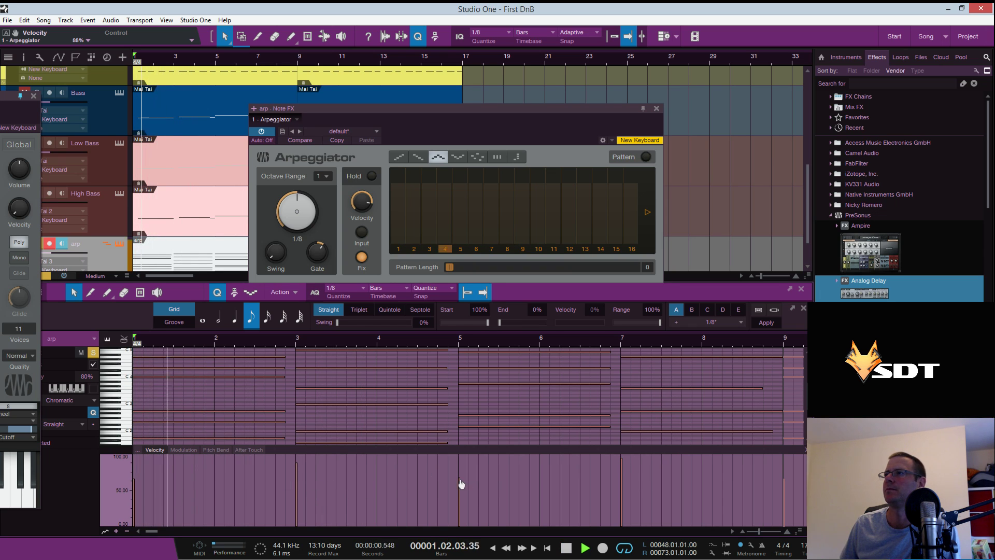
{"action": "left_click_drag", "start_coordinate": [459, 490], "coordinate": [459, 462]}
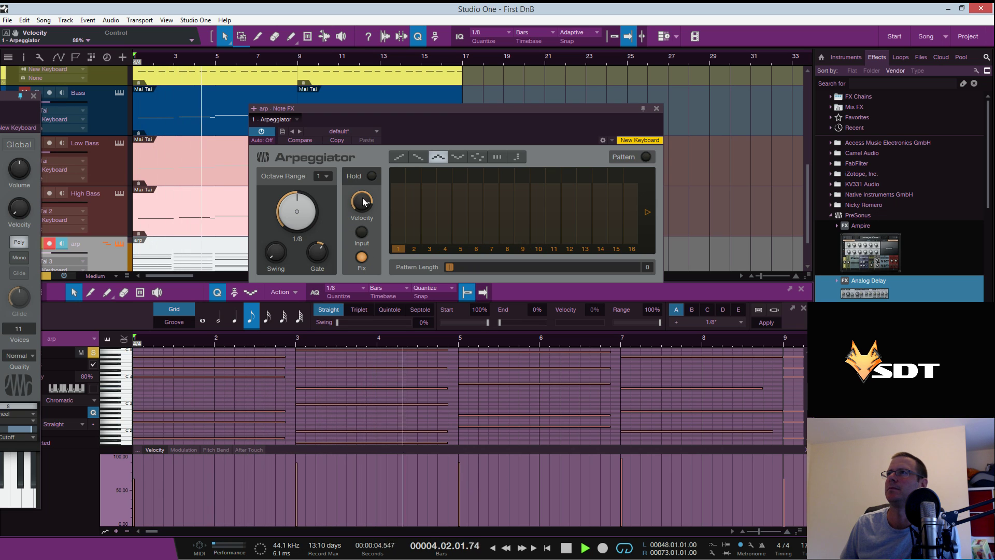
Set the Arpeggiator's Velocity to 65 %, audition the arp, and switch the velocity mode from Fix to Input
{"action": "left_click_drag", "start_coordinate": [363, 203], "coordinate": [363, 221]}
{"action": "key", "text": "space"}
{"action": "key", "text": "space"}
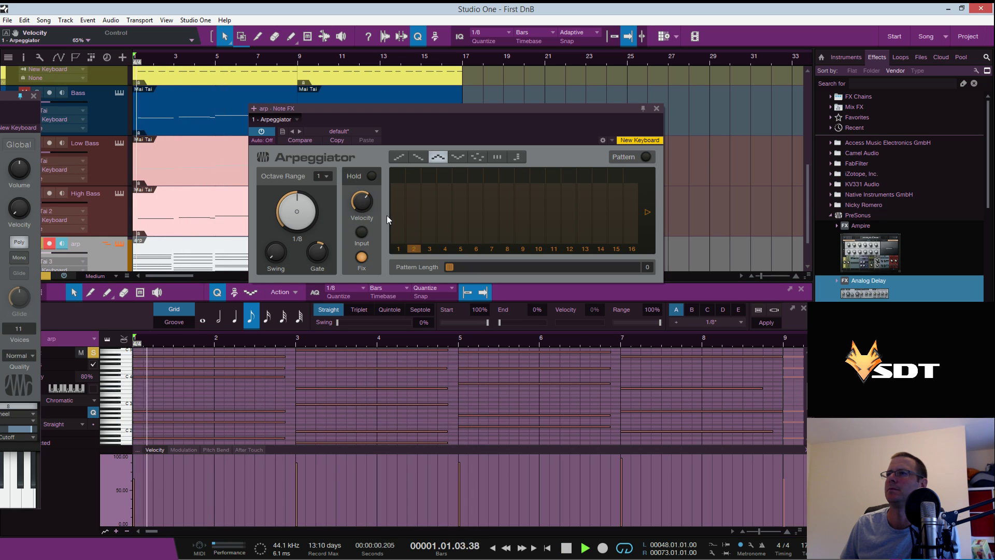
{"action": "mouse_move", "coordinate": [324, 259]}
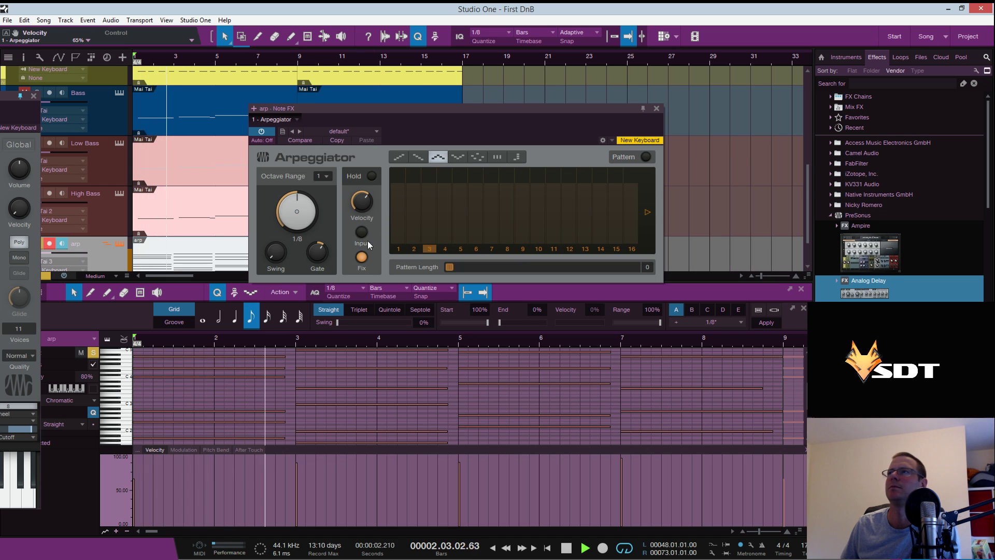
{"action": "key", "text": "space"}
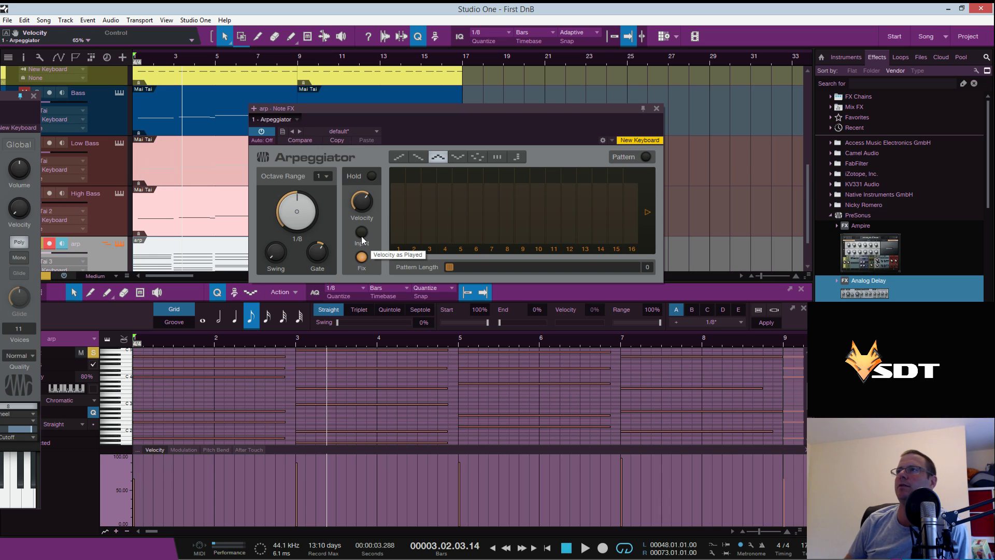
{"action": "left_click", "coordinate": [362, 237]}
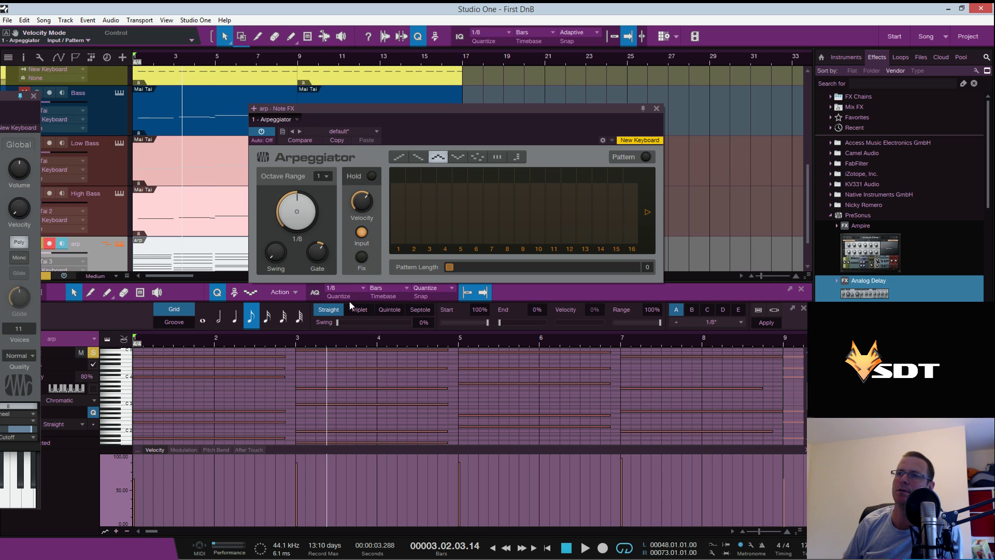
Lower the velocities of the arp chords at bars 3, 5 and 7, with bar 7 at 90.1 %, and play the arp
{"action": "mouse_move", "coordinate": [294, 492]}
{"action": "left_mouse_down"}
{"action": "mouse_move", "coordinate": [296, 484]}
{"action": "mouse_move", "coordinate": [296, 497]}
{"action": "left_mouse_up"}
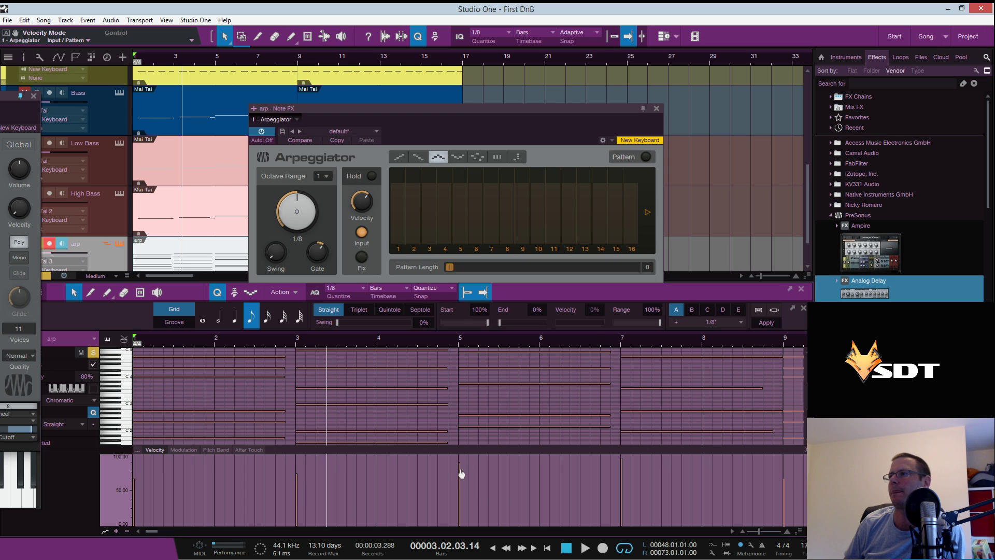
{"action": "left_click_drag", "start_coordinate": [461, 473], "coordinate": [461, 491]}
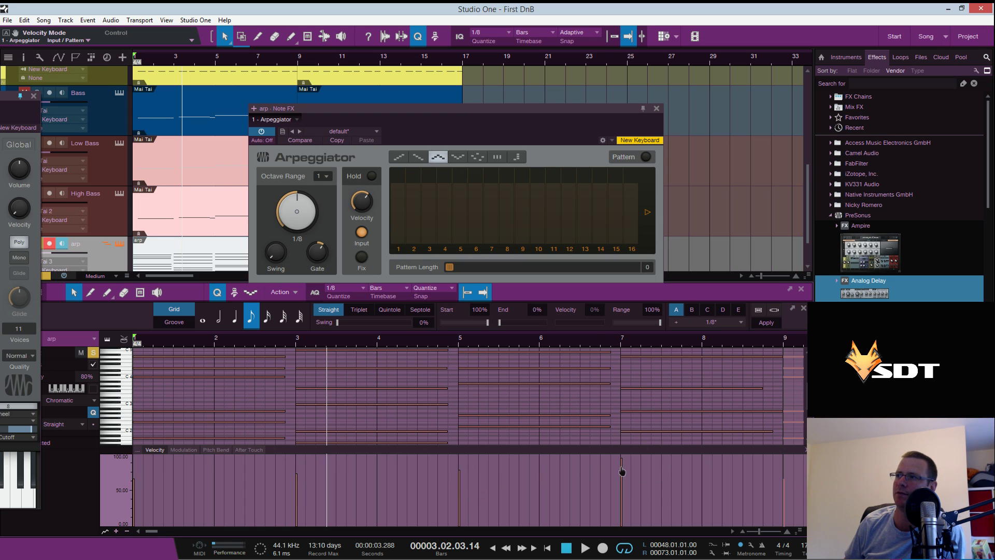
{"action": "left_click_drag", "start_coordinate": [622, 472], "coordinate": [623, 492]}
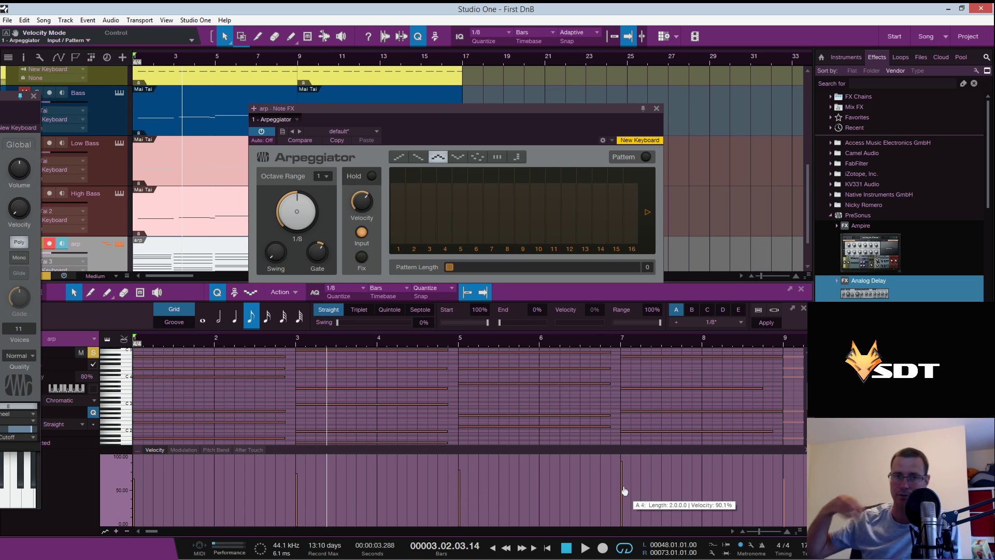
{"action": "key", "text": "space"}
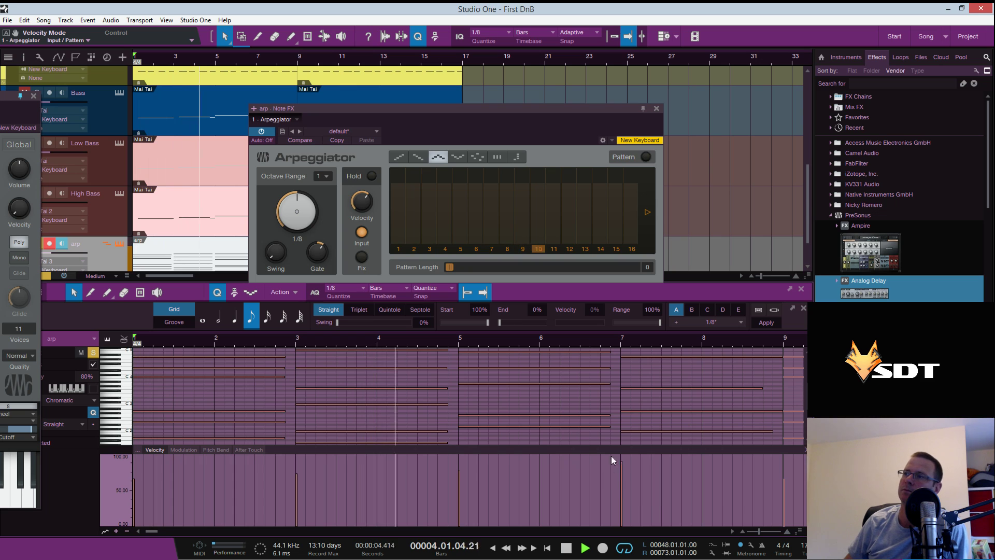
Raise the velocities of the arp chords at bars 5 and 7 during playback and restart the arp
{"action": "mouse_move", "coordinate": [461, 470]}
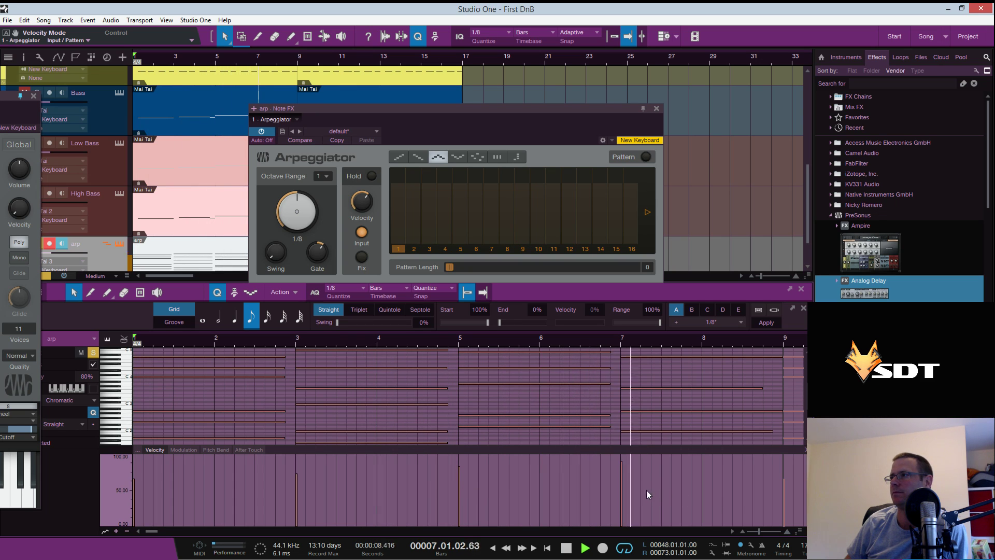
{"action": "mouse_move", "coordinate": [620, 462]}
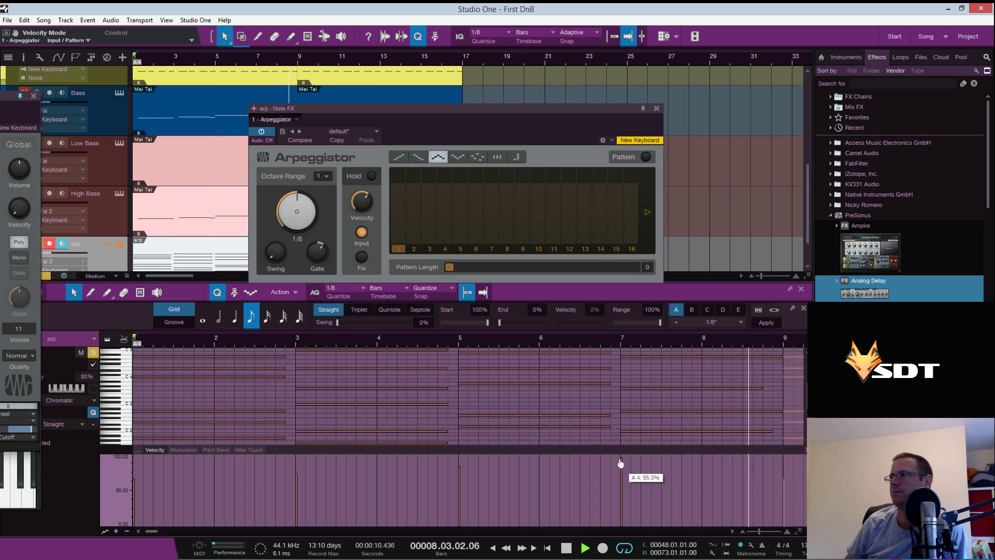
{"action": "key", "text": "space"}
{"action": "key", "text": "space"}
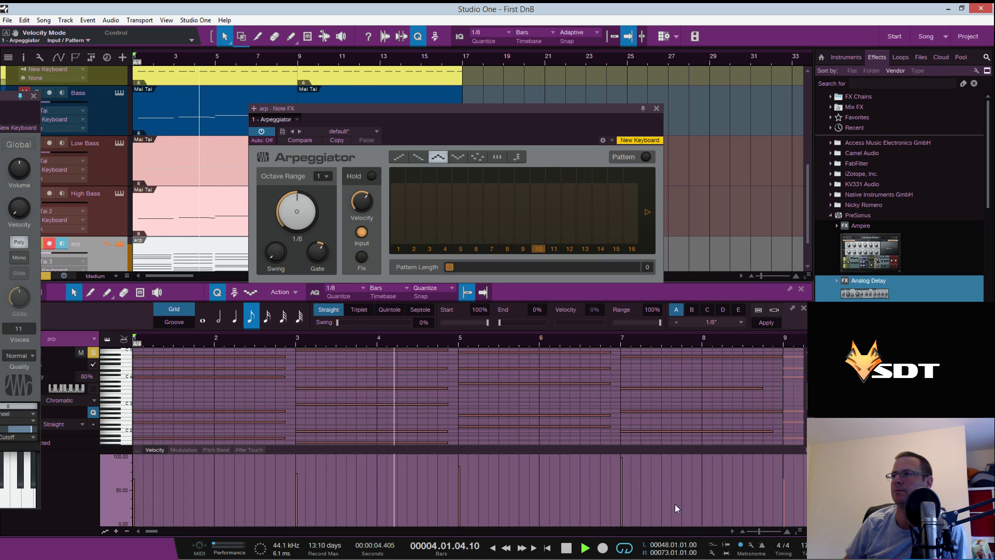
Set the Arpeggiator's Velocity to 100 %, raise the bar 1 chord's velocity, and play the arp again
{"action": "left_click_drag", "start_coordinate": [369, 205], "coordinate": [375, 178]}
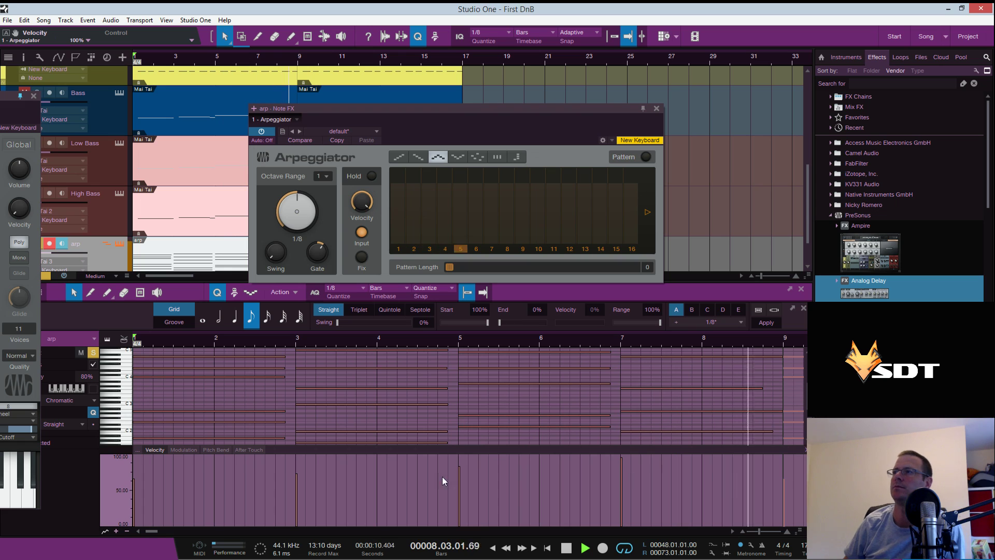
{"action": "key", "text": "space"}
{"action": "mouse_move", "coordinate": [136, 482]}
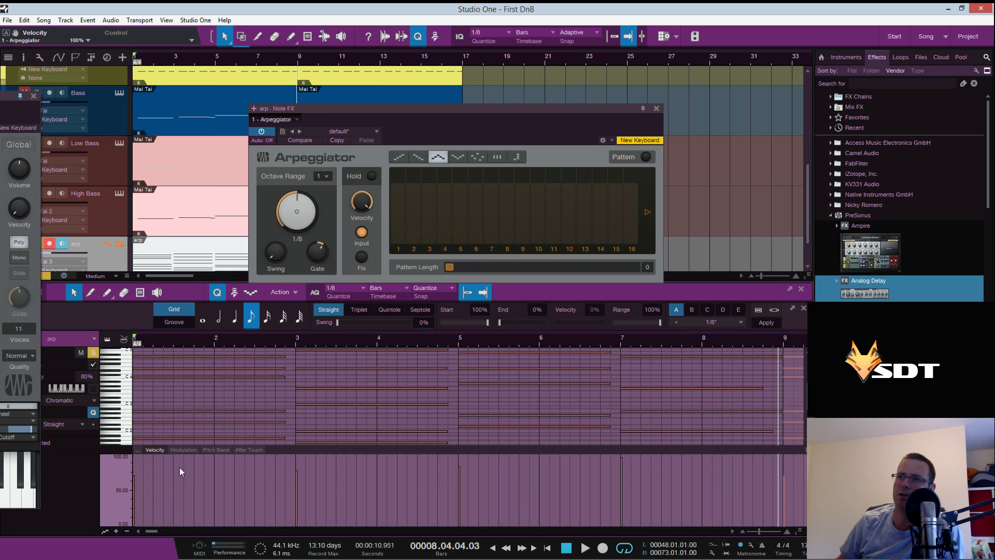
{"action": "left_click_drag", "start_coordinate": [134, 478], "coordinate": [135, 475]}
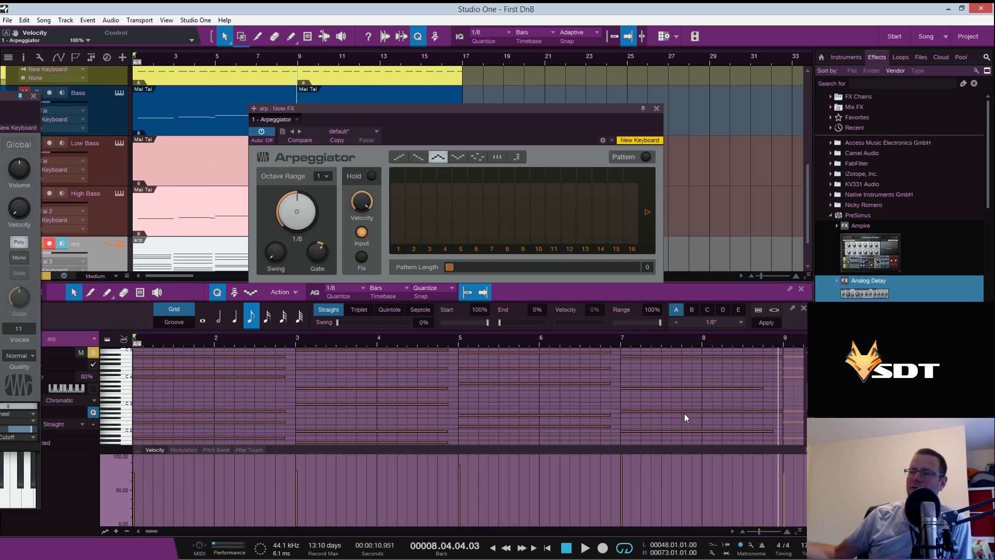
{"action": "mouse_move", "coordinate": [684, 412]}
{"action": "key", "text": "space"}
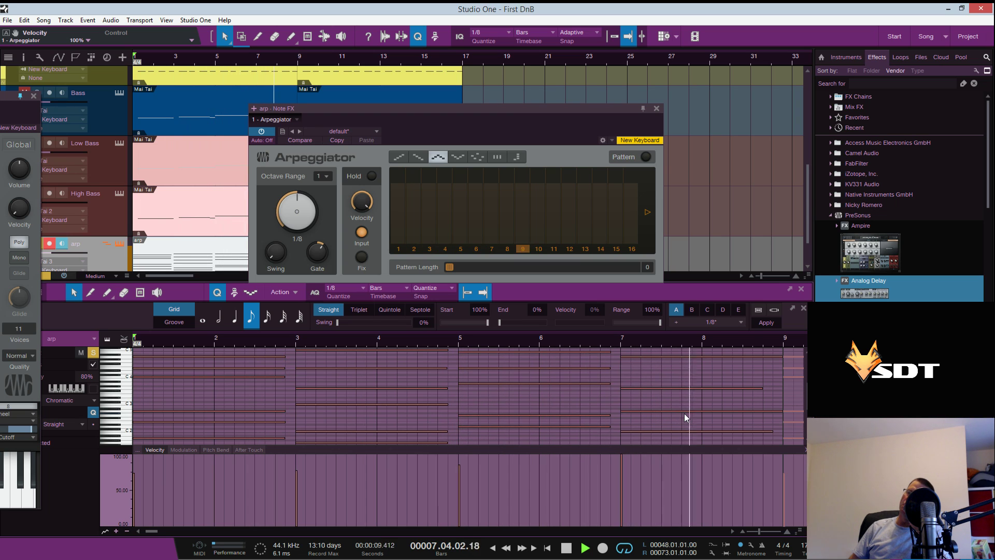
Stop playback, close the Arpeggiator, bring the Mai Tai window fully into view and audition the arp from the start
{"action": "key", "text": "space"}
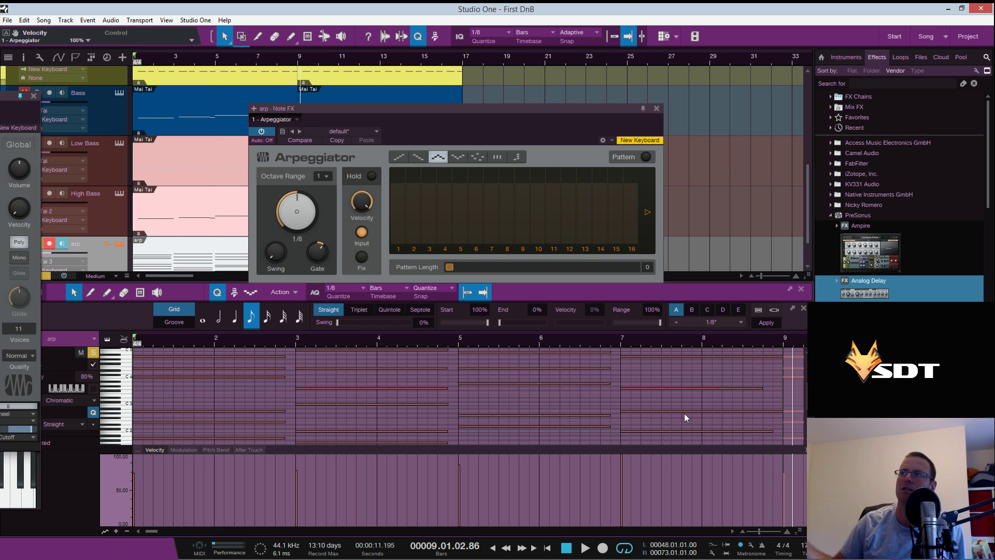
{"action": "left_click", "coordinate": [656, 109]}
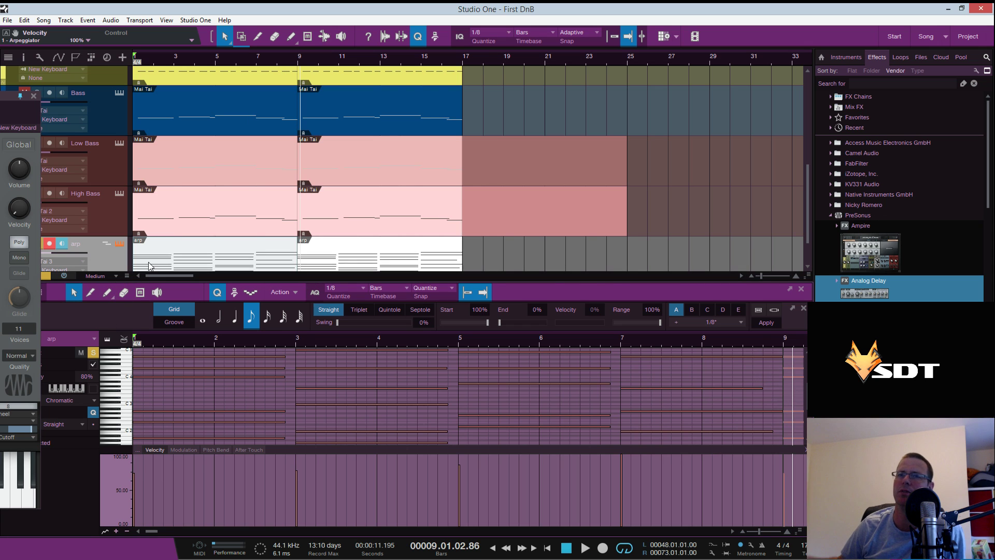
{"action": "left_click_drag", "start_coordinate": [0, 106], "coordinate": [531, 70]}
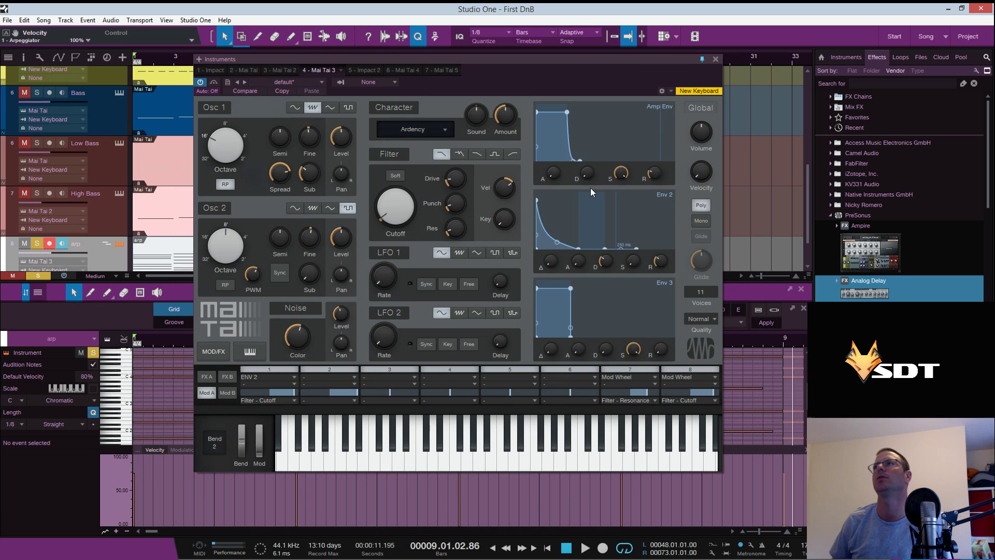
{"action": "key", "text": "comma"}
{"action": "key", "text": "space"}
{"action": "key", "text": "space"}
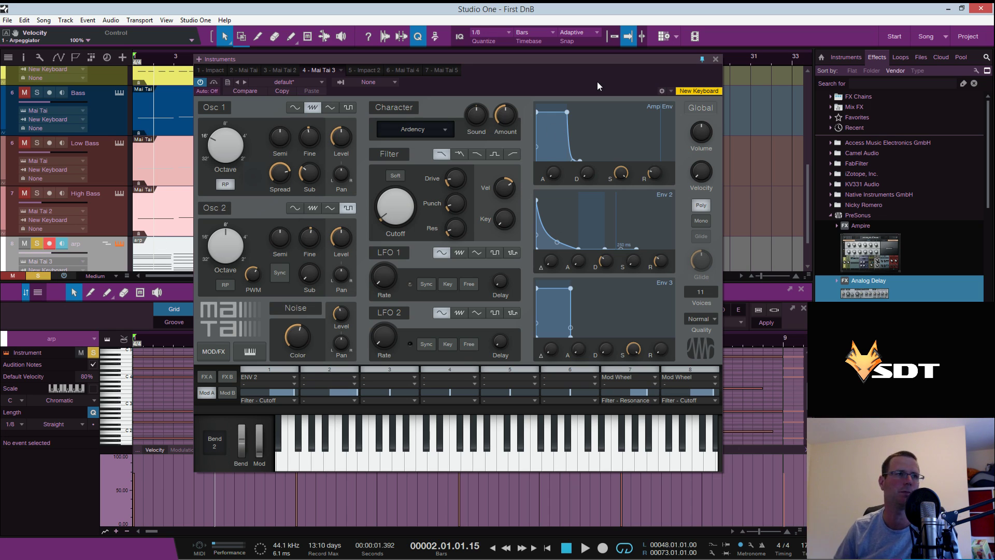
Enable Mai Tai's Reverb, raise its Mix, set its Size to a 2.28 s tail, and audition the arp
{"action": "left_click", "coordinate": [205, 377]}
{"action": "left_click", "coordinate": [432, 371]}
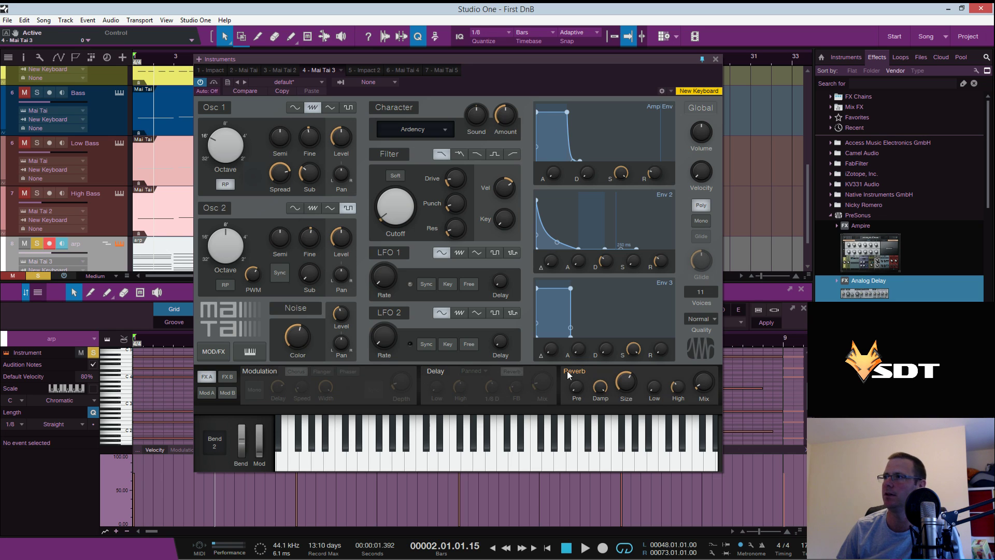
{"action": "left_click_drag", "start_coordinate": [710, 378], "coordinate": [712, 368]}
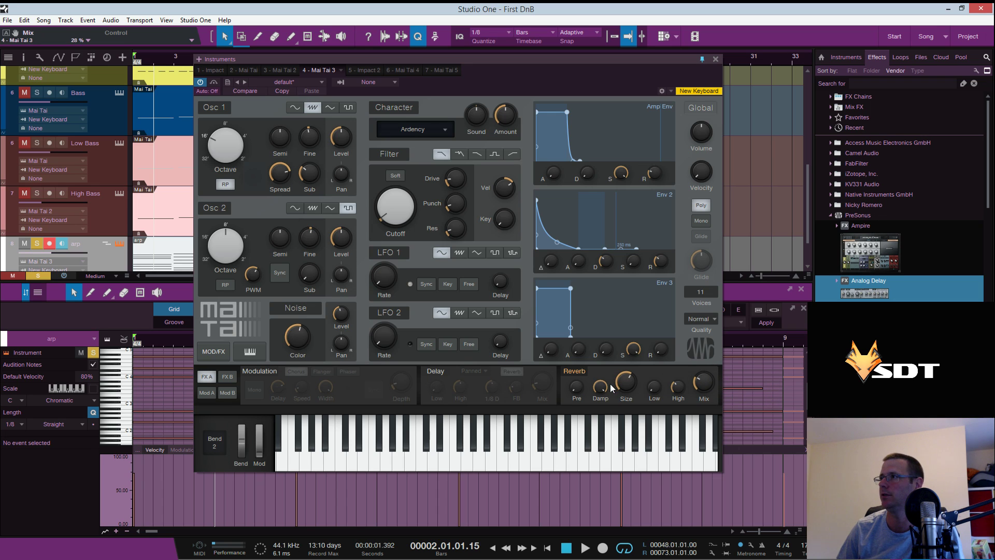
{"action": "left_click_drag", "start_coordinate": [633, 380], "coordinate": [632, 372]}
{"action": "key", "text": "comma"}
{"action": "key", "text": "space"}
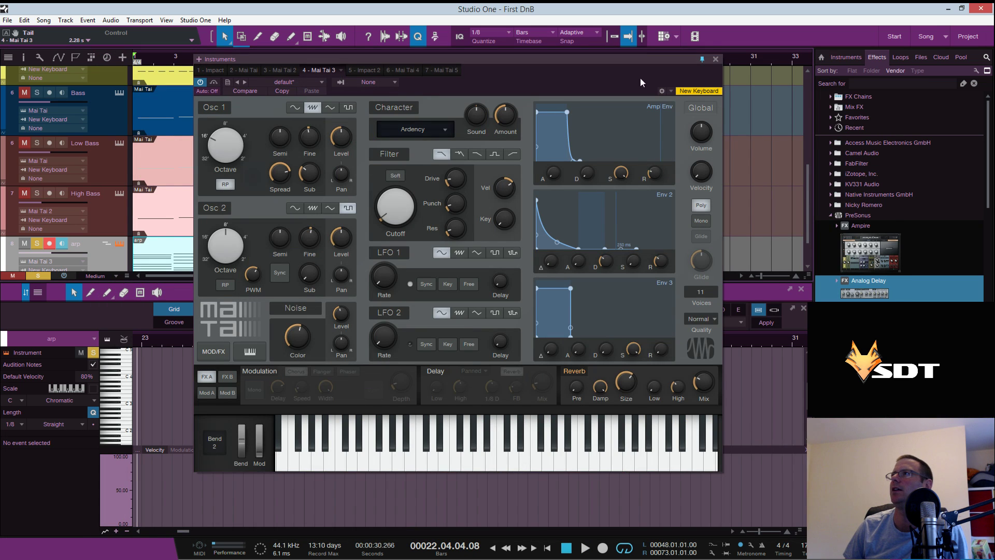
Open the mixer console, play the arp from the start, and inspect the Beat Delay insert on the arp channel
{"action": "key", "text": "F3"}
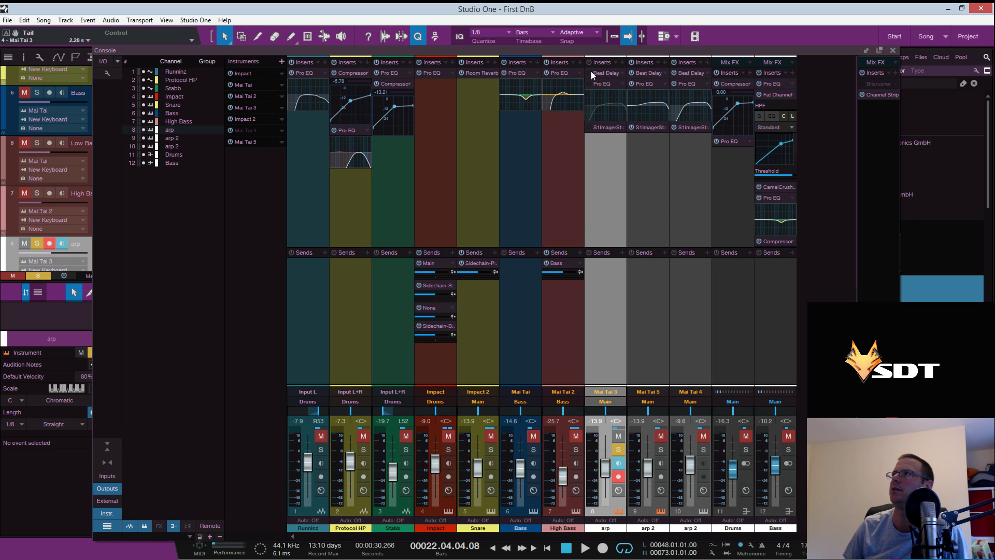
{"action": "key", "text": "Home"}
{"action": "key", "text": "space"}
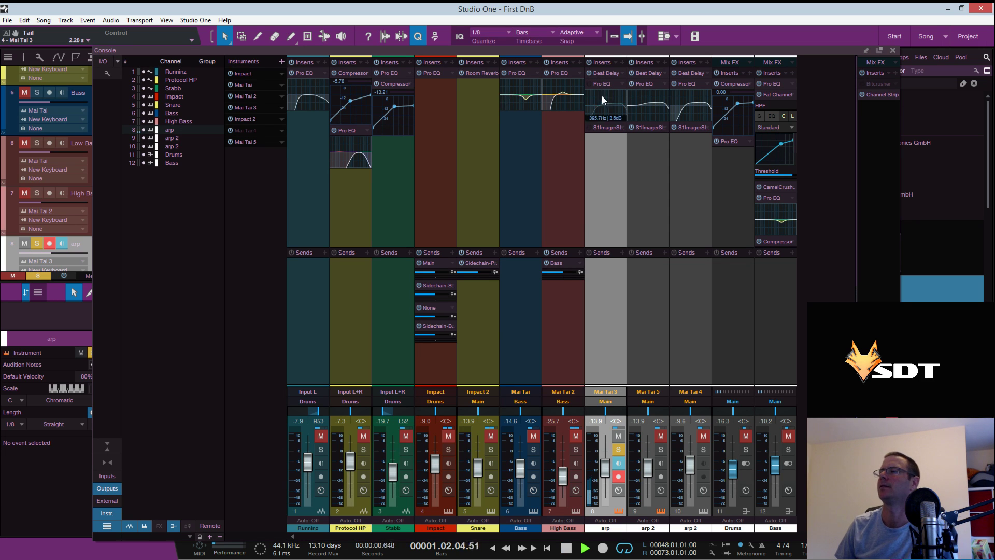
{"action": "left_click", "coordinate": [604, 72]}
{"action": "key", "text": "space"}
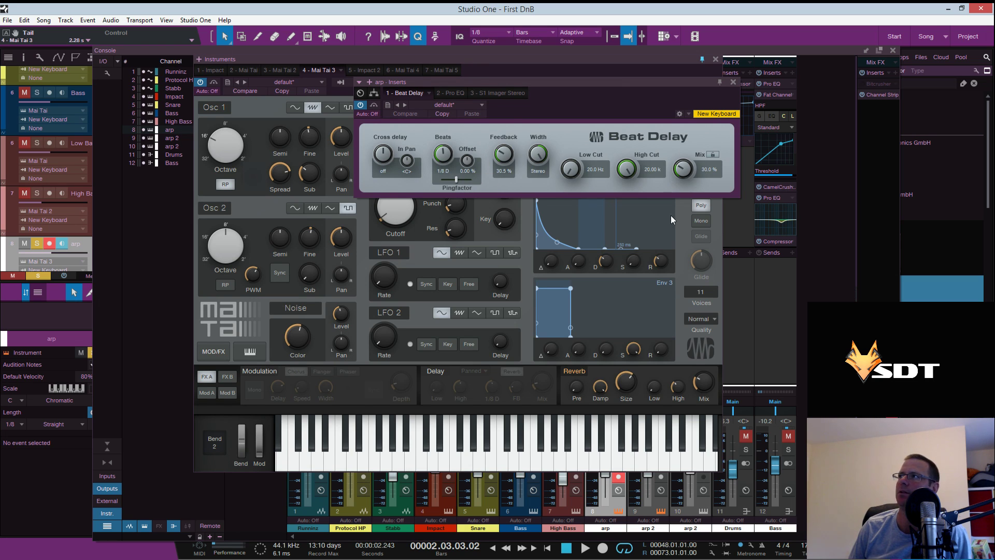
{"action": "left_click", "coordinate": [733, 83]}
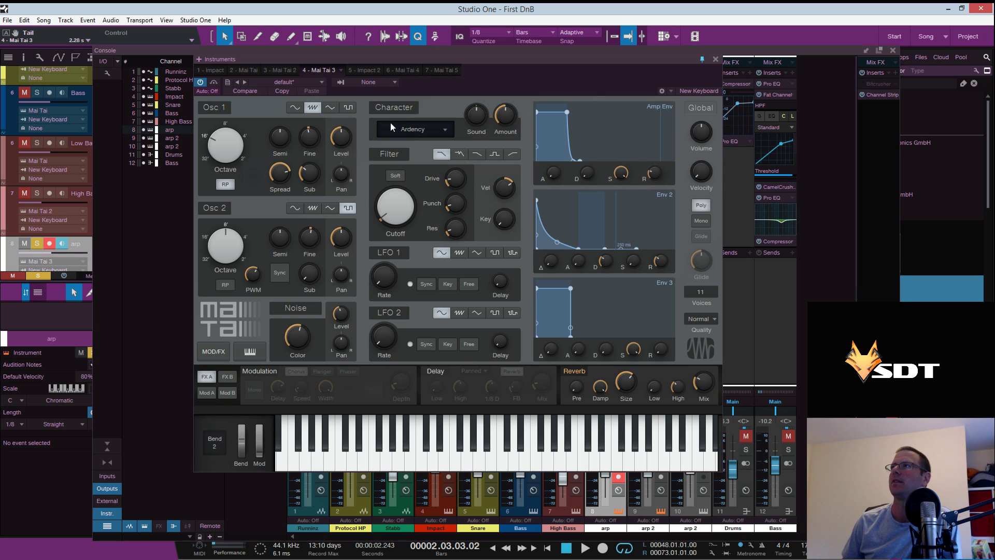
Play the arp unsoloed within the full mix, solo it again, and replay it with the Mai Tai window in view
{"action": "left_click_drag", "start_coordinate": [658, 63], "coordinate": [351, 66]}
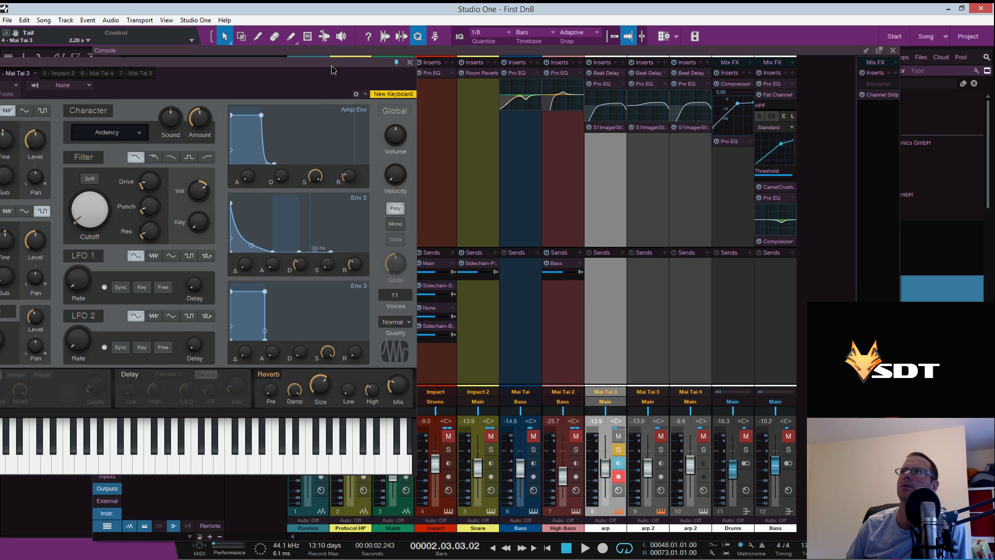
{"action": "left_click_drag", "start_coordinate": [331, 65], "coordinate": [628, 76]}
{"action": "key", "text": "space"}
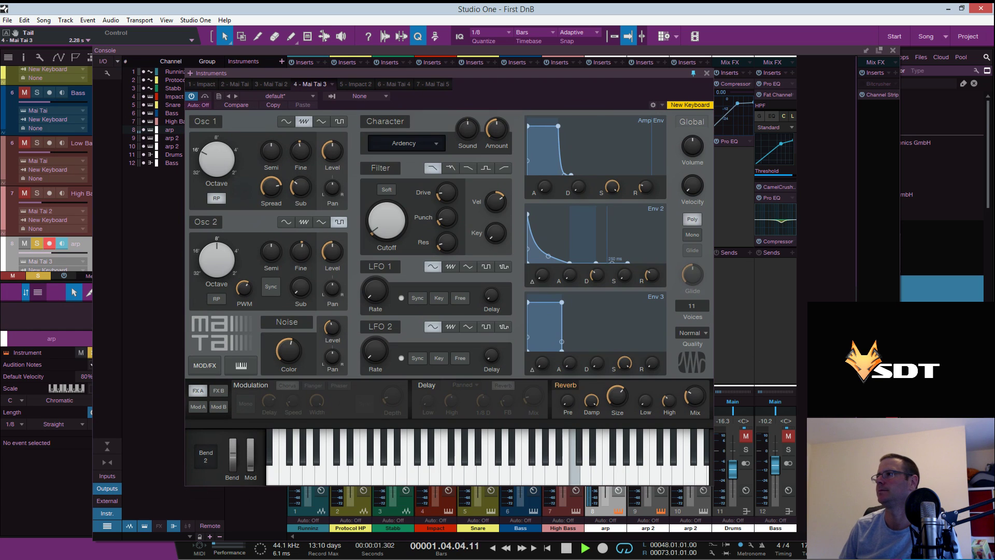
{"action": "key", "text": "s"}
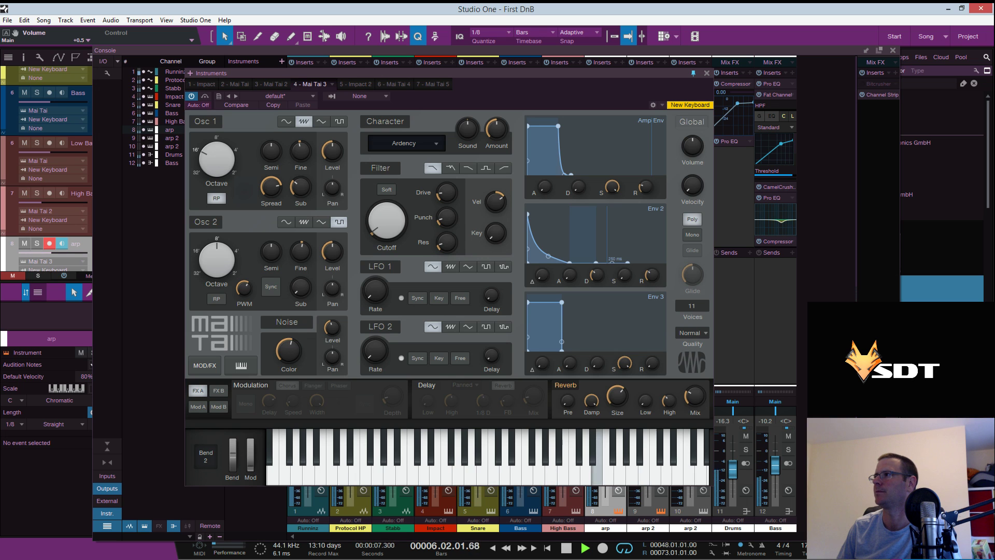
{"action": "left_click_drag", "start_coordinate": [645, 73], "coordinate": [334, 14]}
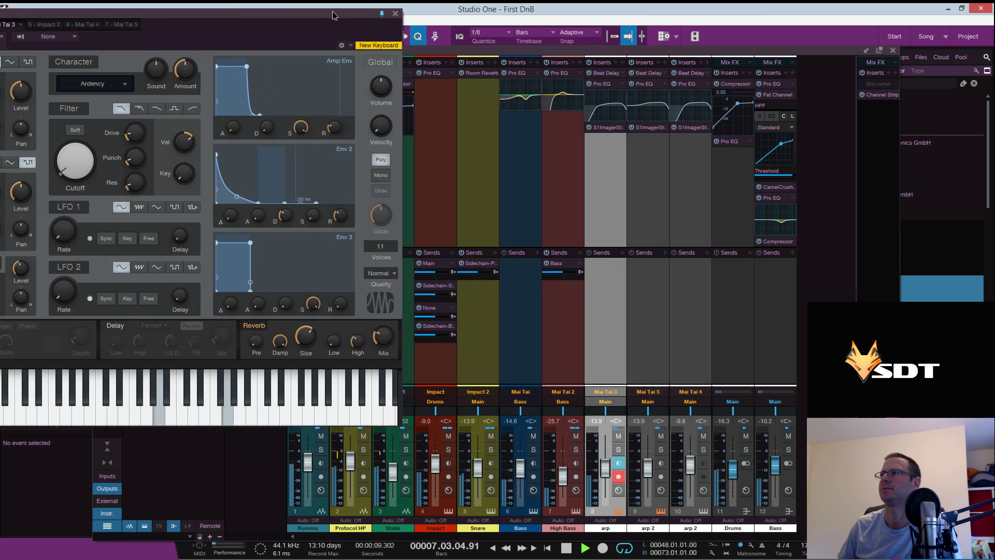
{"action": "left_click", "coordinate": [618, 450]}
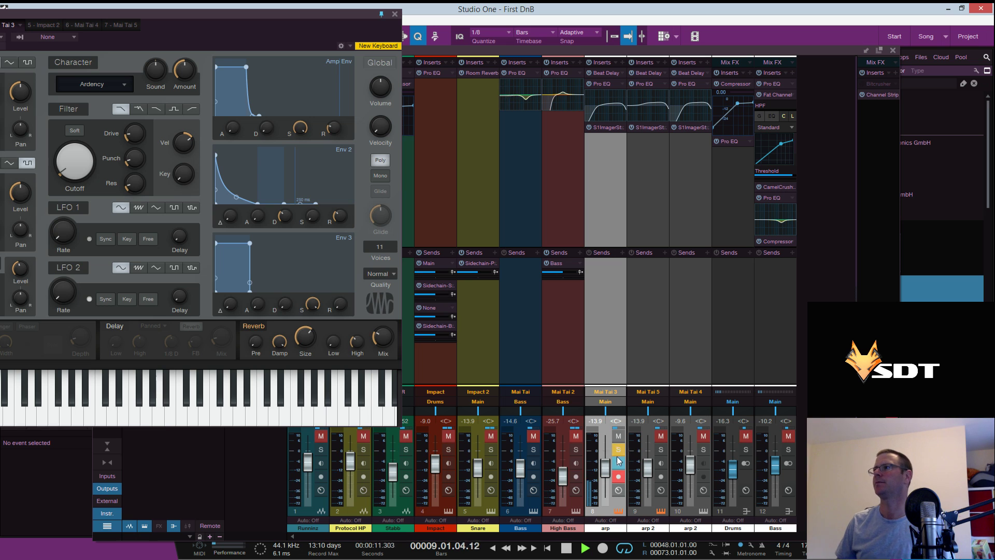
{"action": "left_click_drag", "start_coordinate": [263, 13], "coordinate": [564, 30]}
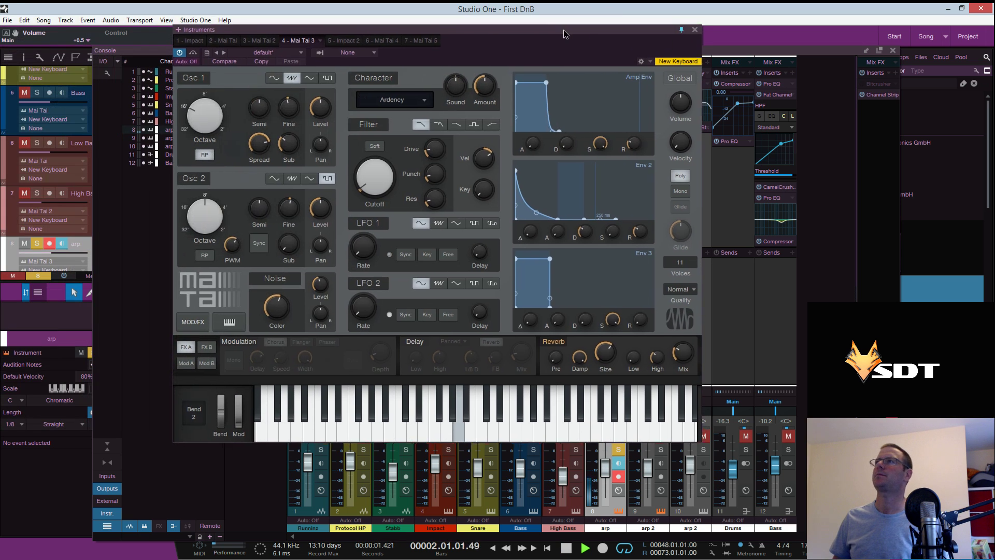
{"action": "key", "text": "space"}
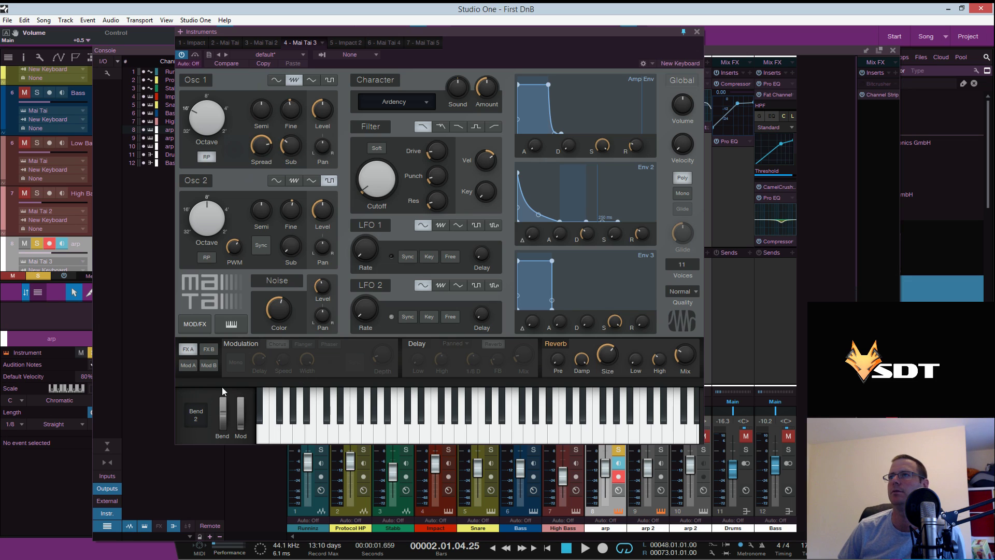
Assign LFO 1 to OSC 1 - Pulse width in slot 2 of Mai Tai's modulation matrix A
{"action": "left_click", "coordinate": [188, 365]}
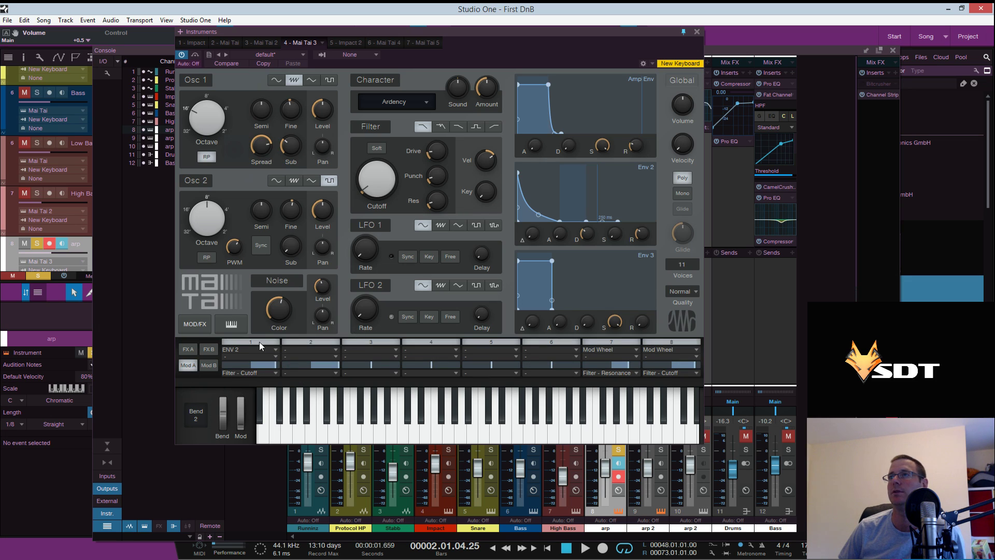
{"action": "left_click", "coordinate": [323, 349]}
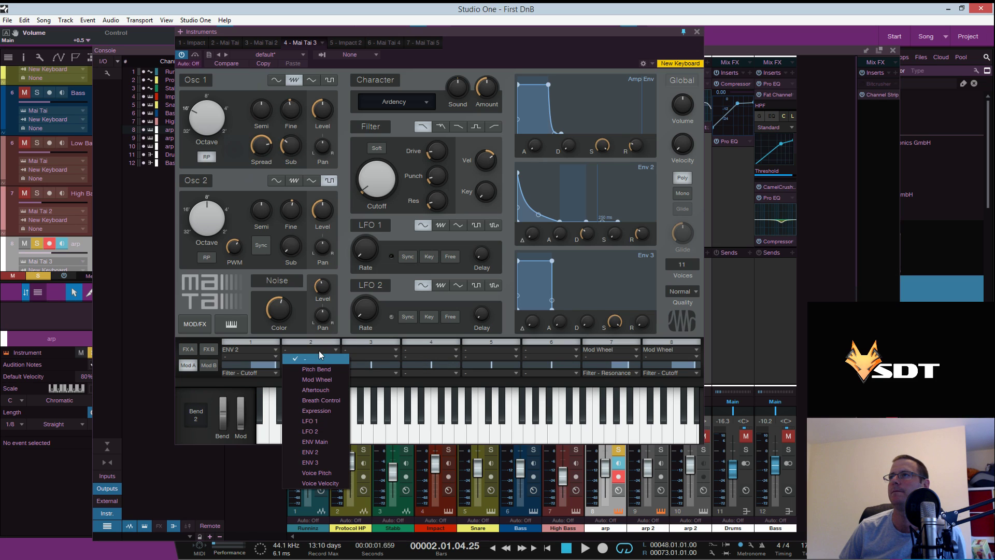
{"action": "left_click", "coordinate": [324, 421]}
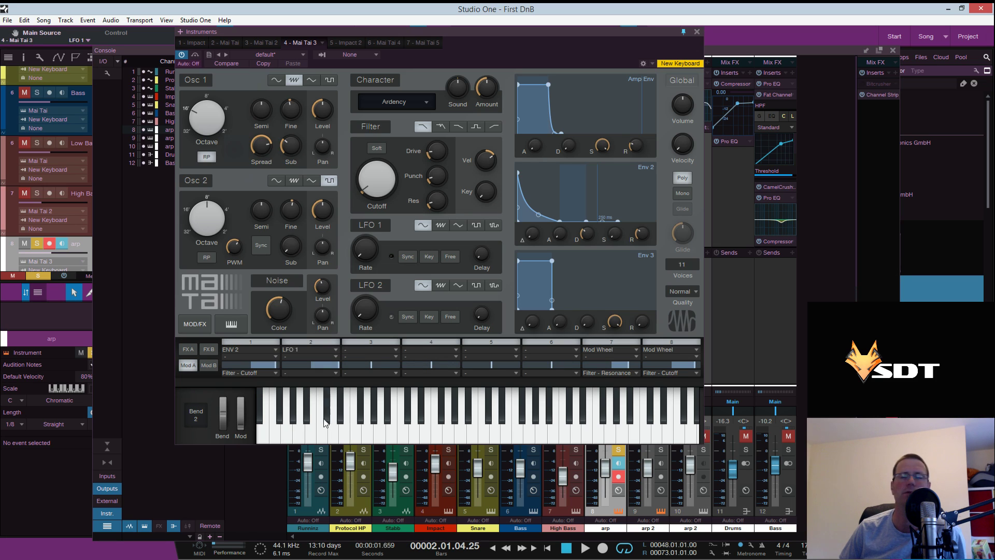
{"action": "left_click", "coordinate": [335, 373]}
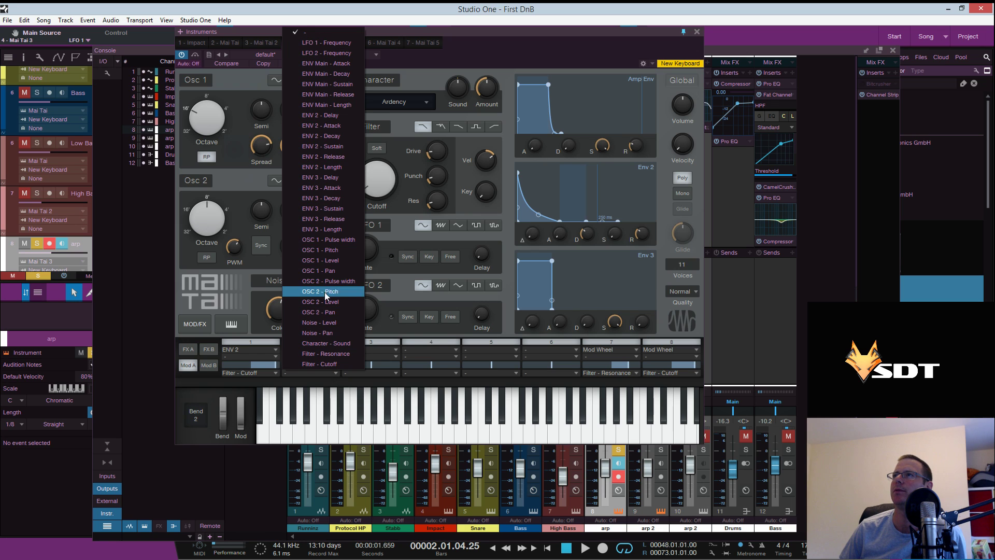
{"action": "left_click", "coordinate": [330, 239]}
Turn down Osc 2's PWM and switch off both Osc 2 and the Noise section
{"action": "left_click_drag", "start_coordinate": [234, 254], "coordinate": [233, 293]}
{"action": "left_click", "coordinate": [210, 179]}
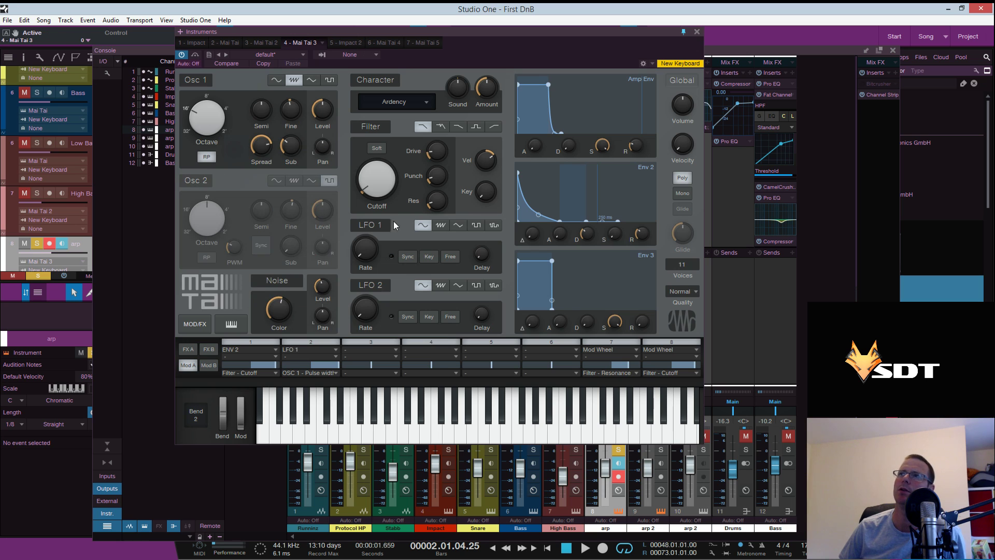
{"action": "left_click", "coordinate": [275, 282]}
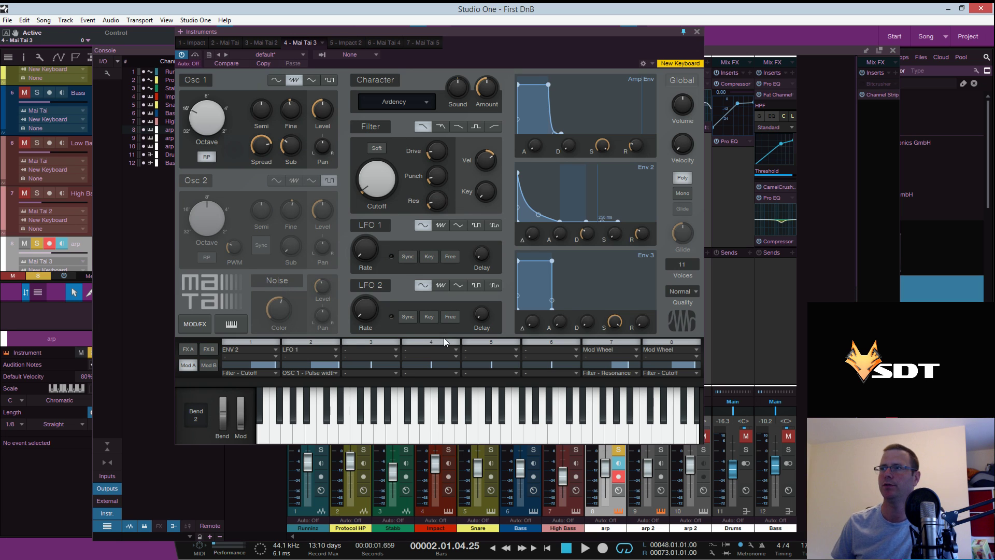
Play the arp while adjusting the pulse-width modulation amount in slot 2
{"action": "key", "text": "space"}
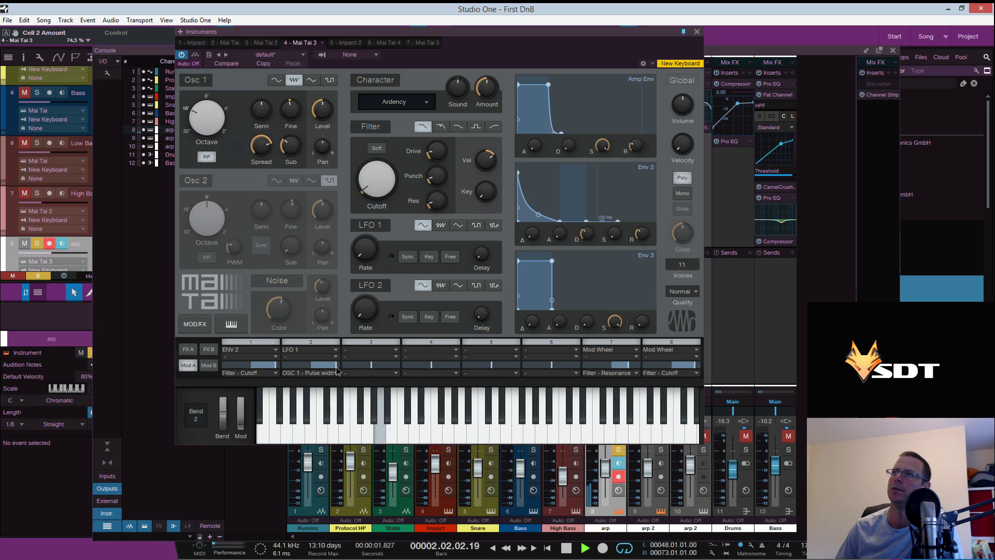
{"action": "left_click_drag", "start_coordinate": [336, 368], "coordinate": [334, 368]}
{"action": "key", "text": "space"}
Set LFO 1 to Sync and Free with a 1/2 rate, and raise modulation slot 2's amount to 84.1 % during playback
{"action": "left_click", "coordinate": [408, 257]}
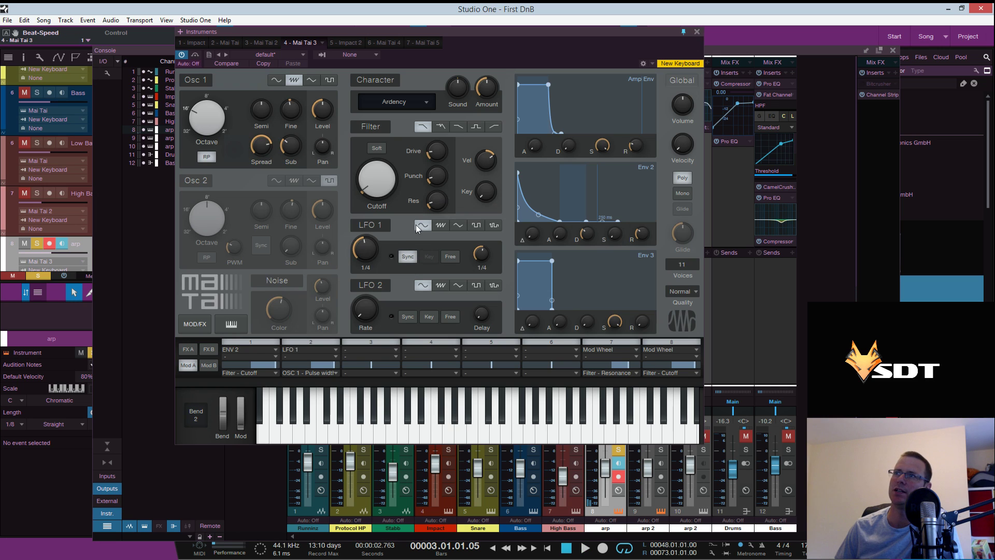
{"action": "left_click_drag", "start_coordinate": [374, 250], "coordinate": [373, 260]}
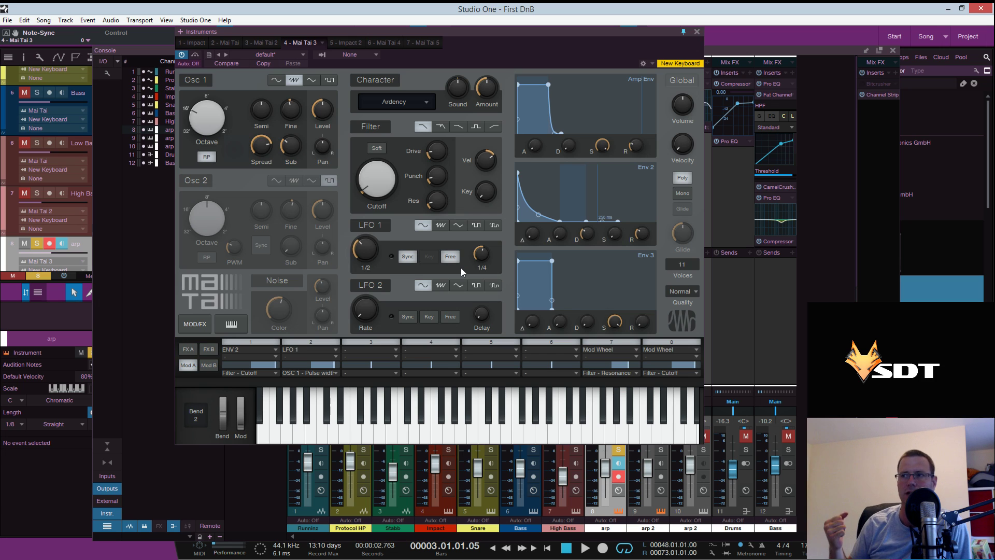
{"action": "key", "text": "space"}
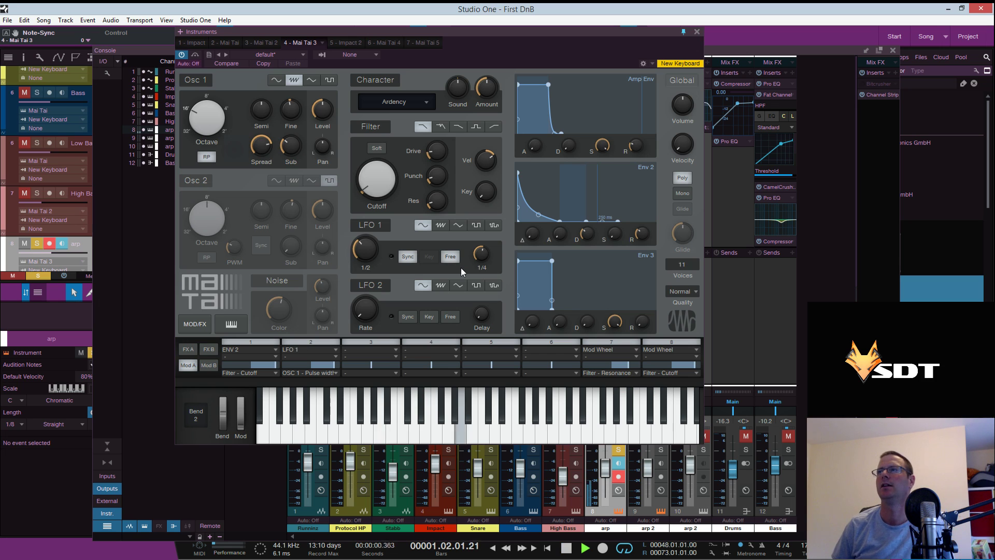
{"action": "left_click_drag", "start_coordinate": [332, 365], "coordinate": [337, 365]}
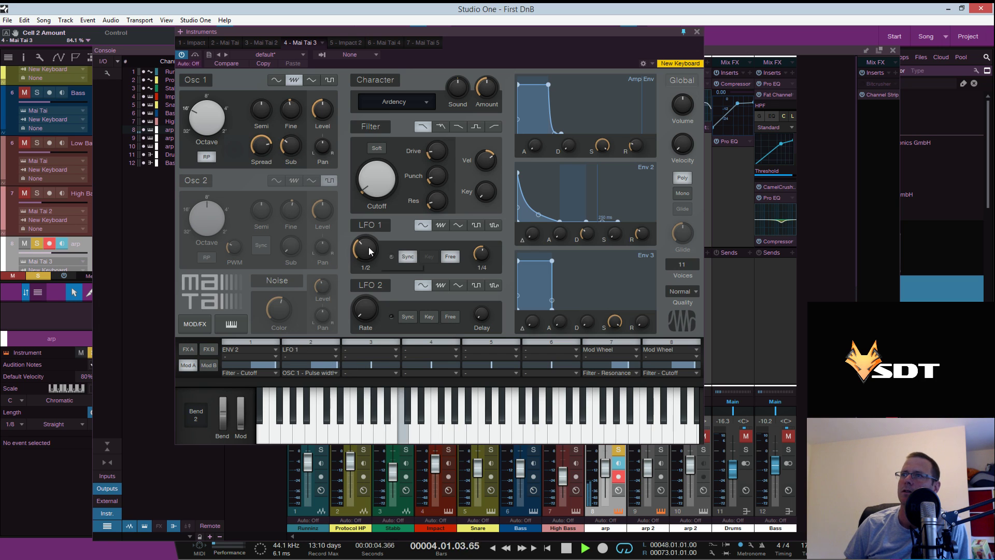
Change modulation slot 2's target to OSC 2 - Pulse width and slow LFO 1's rate to 1 Bar
{"action": "left_click", "coordinate": [318, 373]}
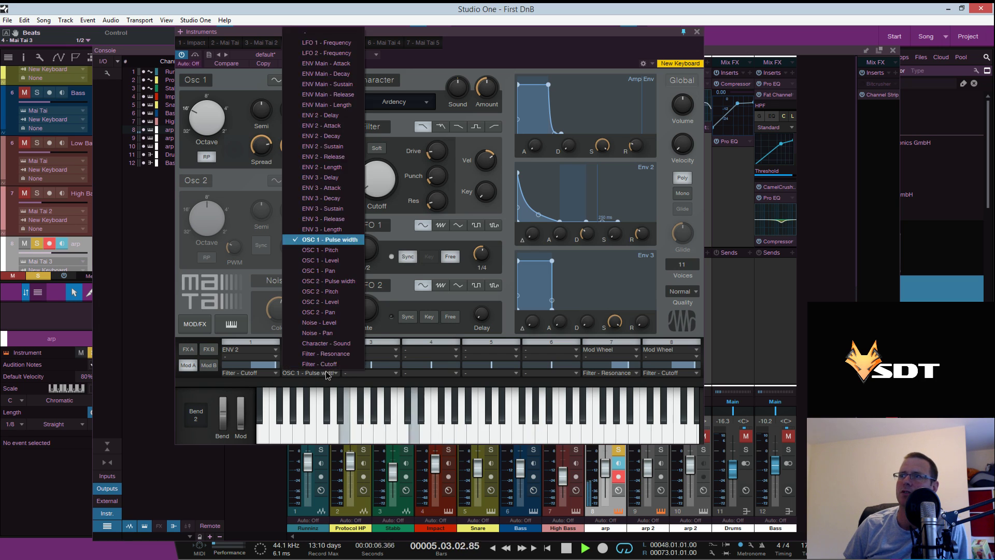
{"action": "left_click", "coordinate": [324, 282]}
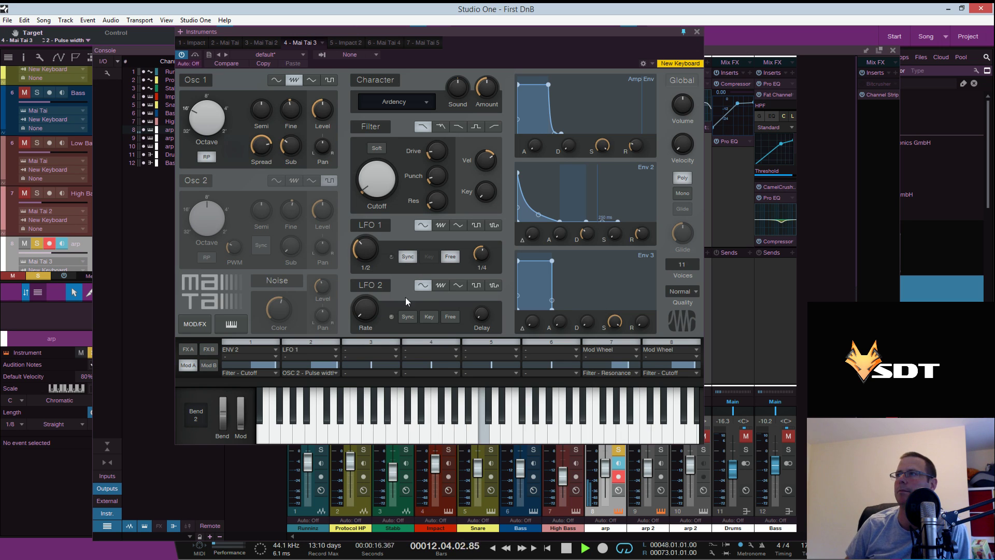
{"action": "left_click_drag", "start_coordinate": [367, 243], "coordinate": [367, 259]}
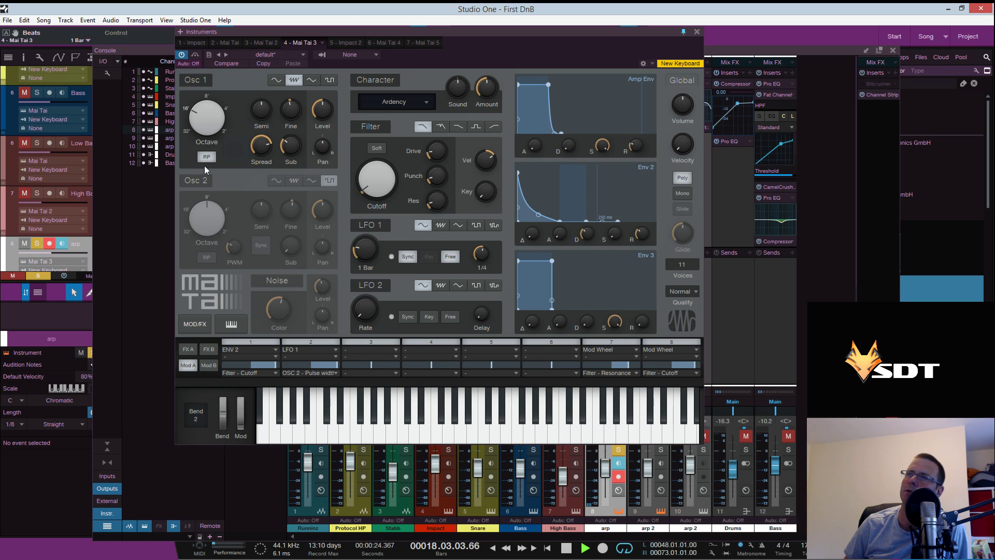
Switch off Osc 1, switch on Osc 2, restart the arp, and set LFO 1's rate to 1/2
{"action": "left_click", "coordinate": [192, 83]}
{"action": "left_click", "coordinate": [195, 179]}
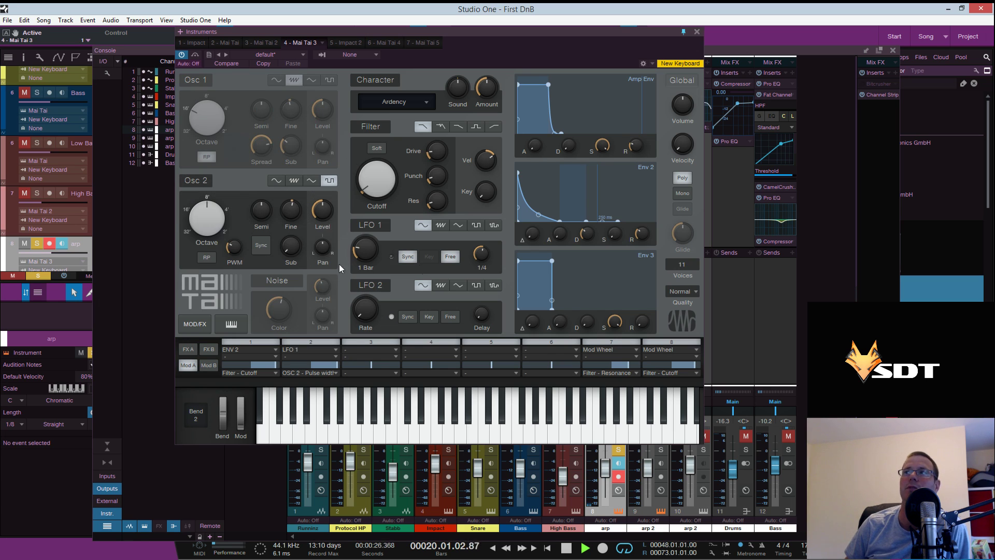
{"action": "key", "text": "space"}
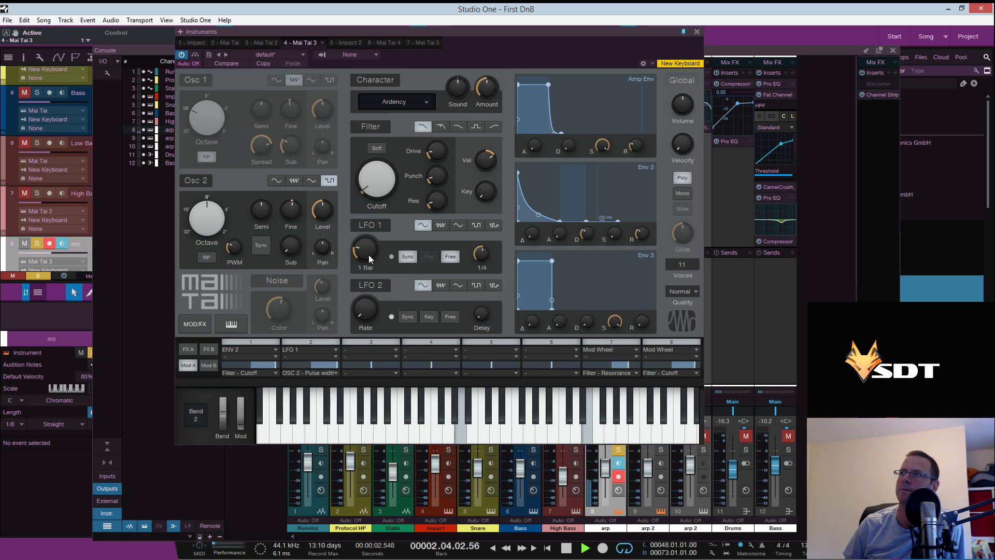
{"action": "left_click_drag", "start_coordinate": [366, 251], "coordinate": [369, 244]}
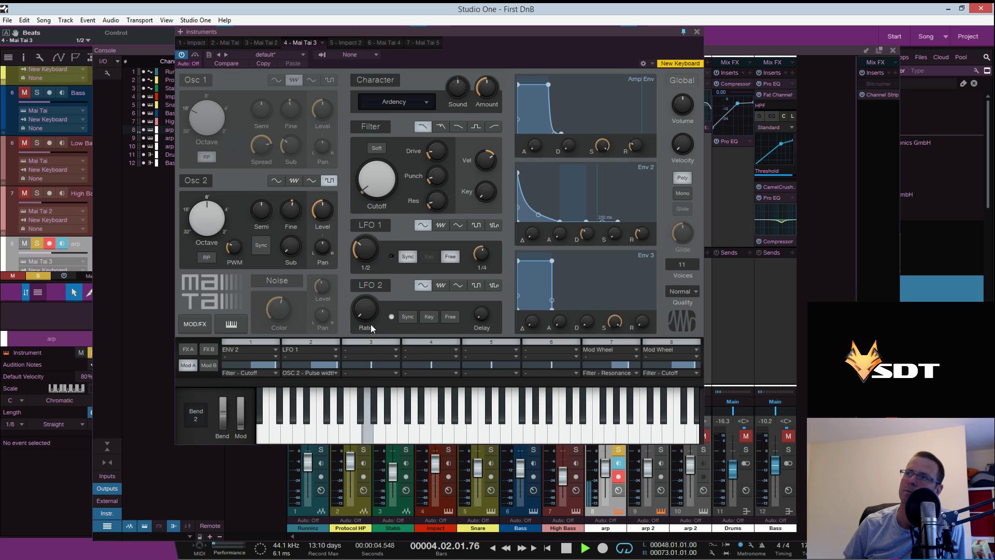
Adjust Osc 2's PWM, raise modulation slot 2's amount to 100 %, stop playback and switch Osc 1 back on
{"action": "left_click_drag", "start_coordinate": [237, 243], "coordinate": [239, 241]}
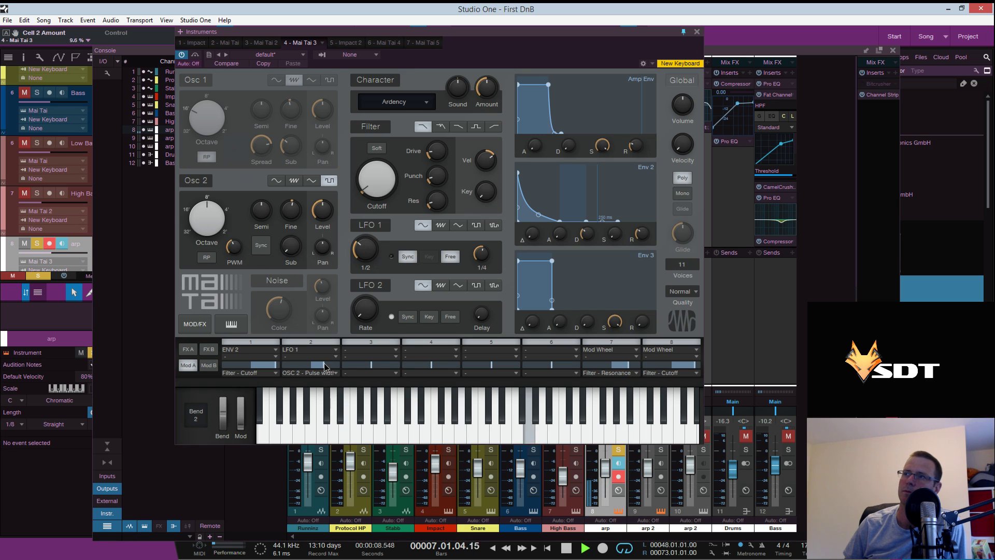
{"action": "mouse_move", "coordinate": [337, 366]}
{"action": "left_mouse_down"}
{"action": "mouse_move", "coordinate": [322, 366]}
{"action": "mouse_move", "coordinate": [340, 366]}
{"action": "left_mouse_up"}
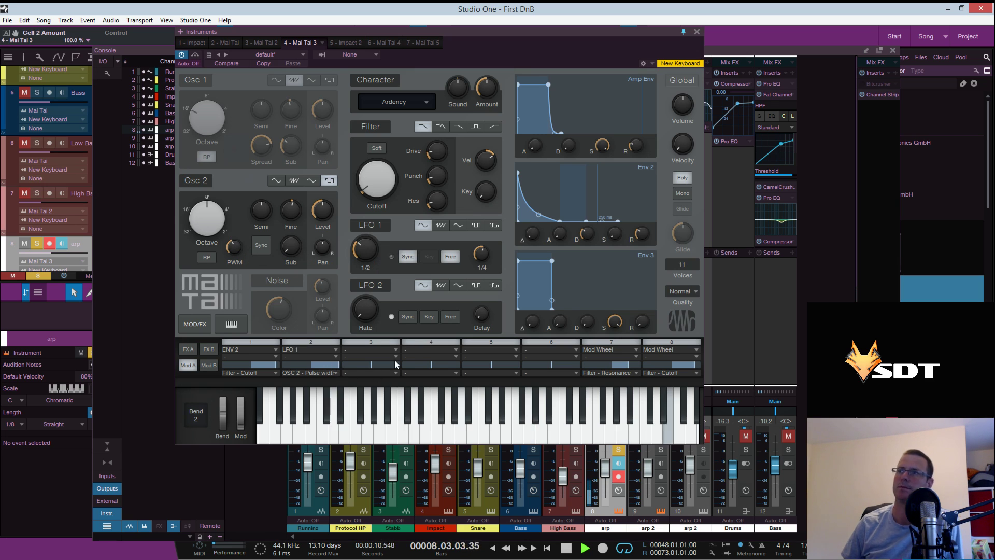
{"action": "key", "text": "space"}
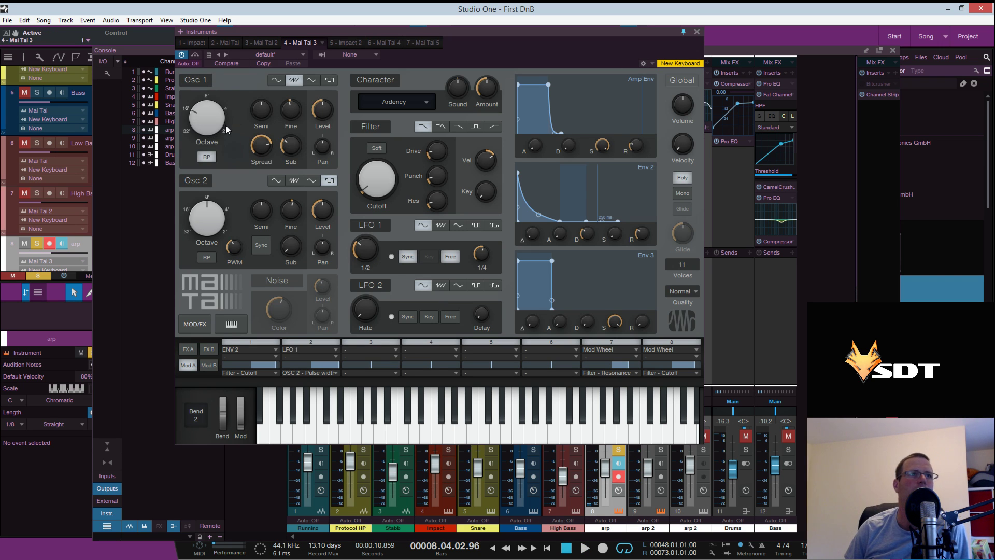
Route LFO 1 to OSC 1 - Pitch in modulation slot 3
{"action": "left_click", "coordinate": [382, 347]}
{"action": "left_click", "coordinate": [377, 424]}
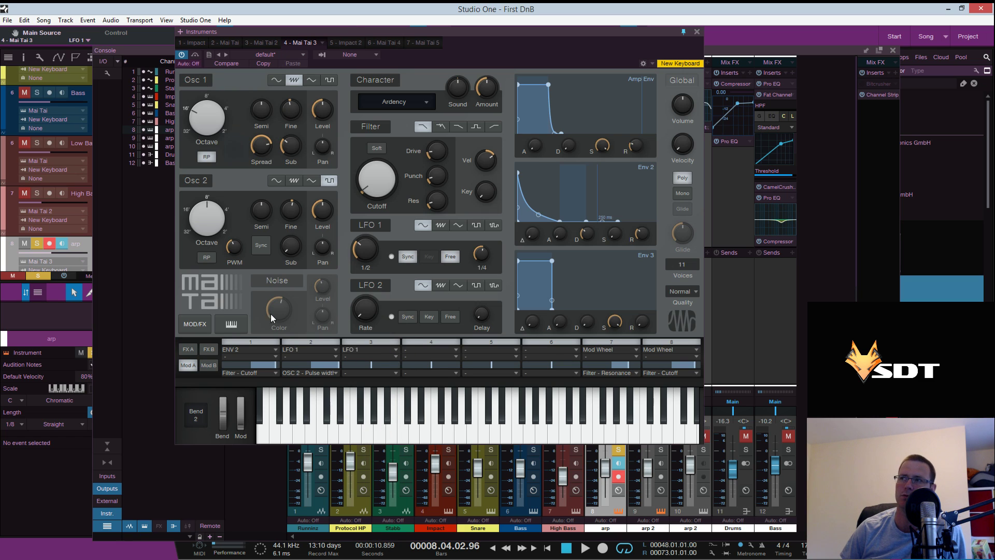
{"action": "left_click", "coordinate": [388, 371]}
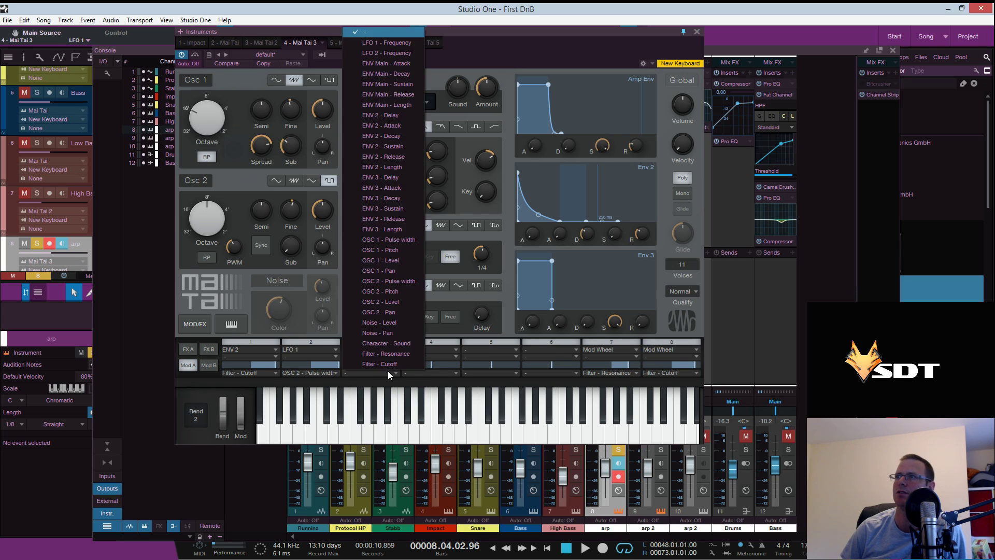
{"action": "left_click", "coordinate": [386, 250]}
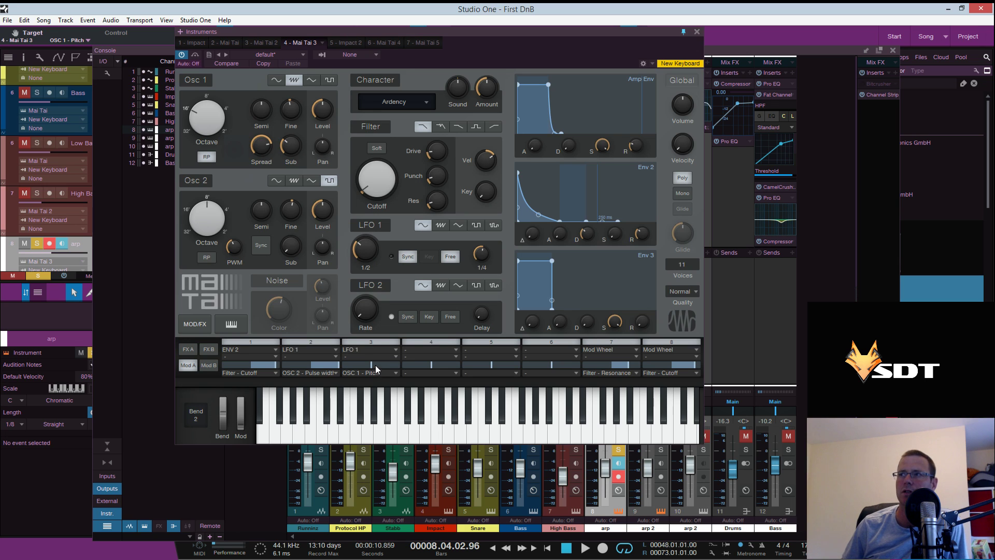
Audition slot 3's pitch modulation at -100 % and at slight amounts, and return the amount to 0 %
{"action": "key", "text": "space"}
{"action": "left_click_drag", "start_coordinate": [369, 365], "coordinate": [334, 370]}
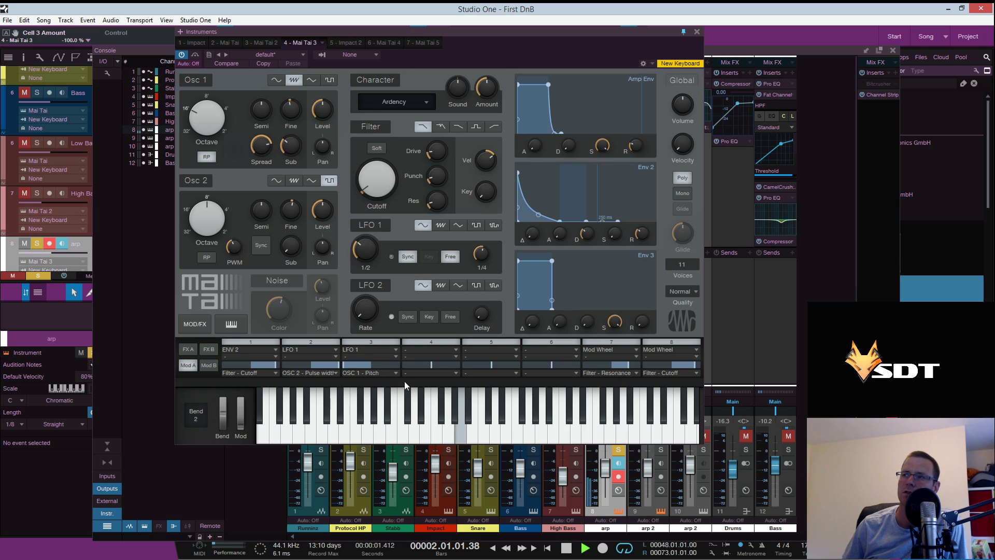
{"action": "key", "text": "space"}
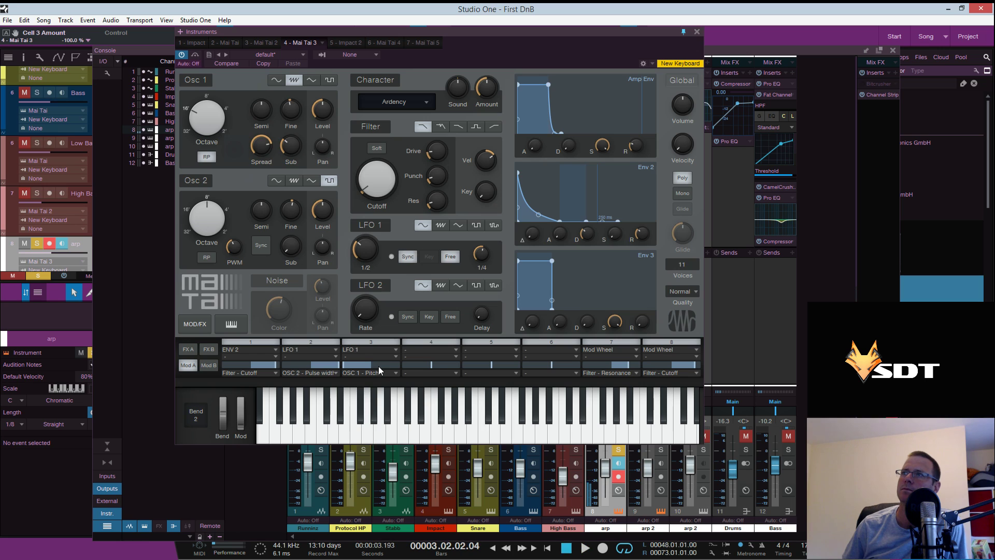
{"action": "key", "text": "space"}
{"action": "left_click", "coordinate": [375, 366]}
{"action": "left_click_drag", "start_coordinate": [375, 367], "coordinate": [373, 367]}
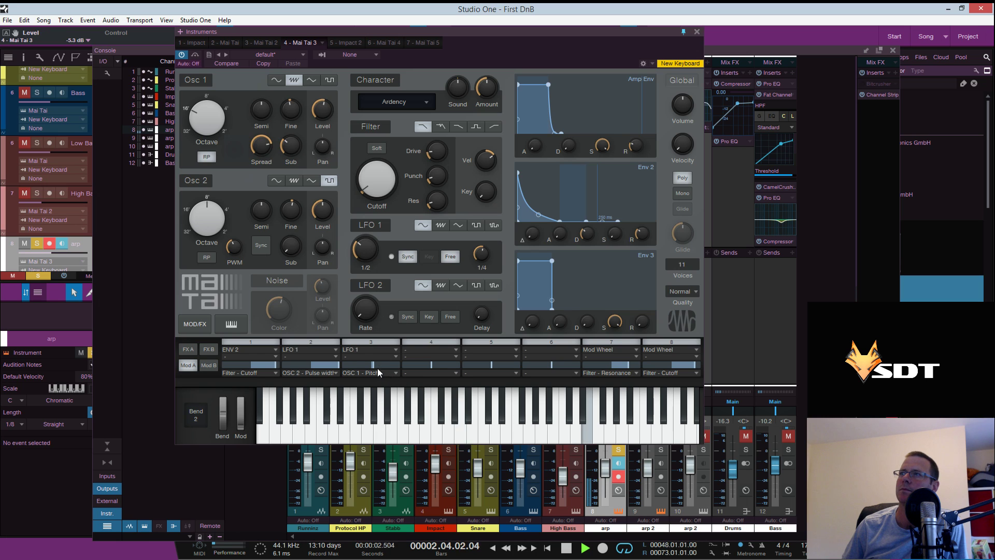
{"action": "mouse_move", "coordinate": [374, 367]}
{"action": "left_mouse_down"}
{"action": "mouse_move", "coordinate": [362, 368]}
{"action": "mouse_move", "coordinate": [370, 373]}
{"action": "left_mouse_up"}
{"action": "key", "text": "space"}
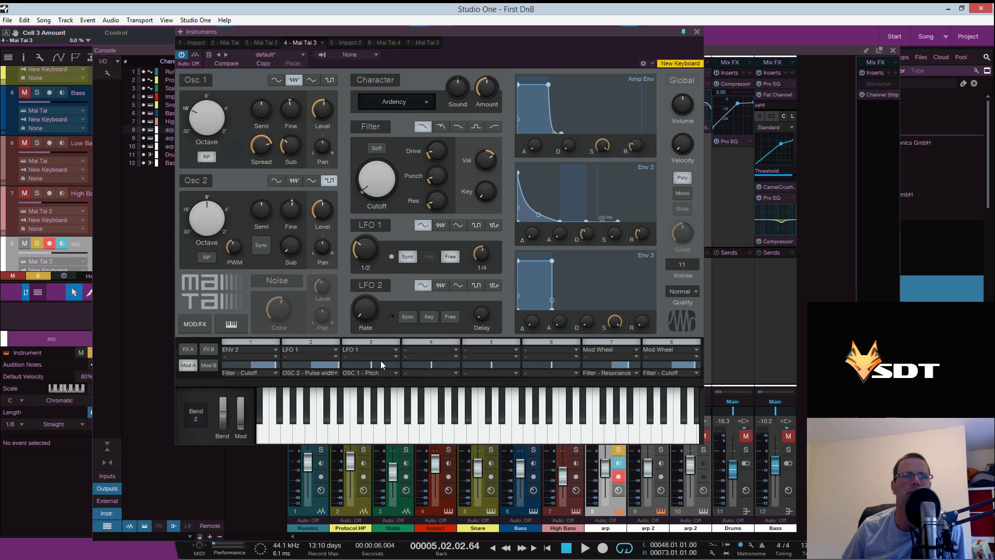
Switch on the Noise generator and route LFO 1 to Noise - Level in modulation slot 4 at 100 %
{"action": "left_click", "coordinate": [283, 281]}
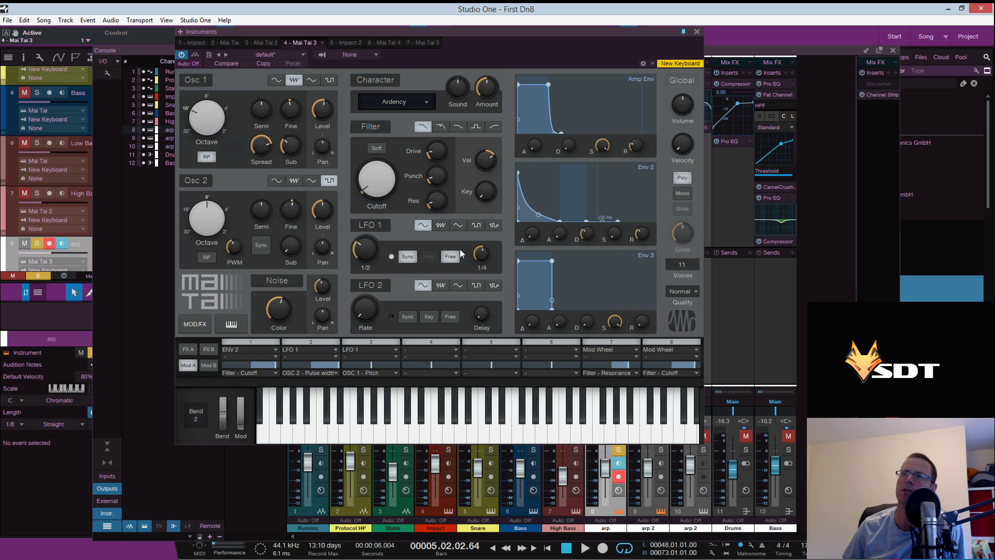
{"action": "mouse_move", "coordinate": [282, 315]}
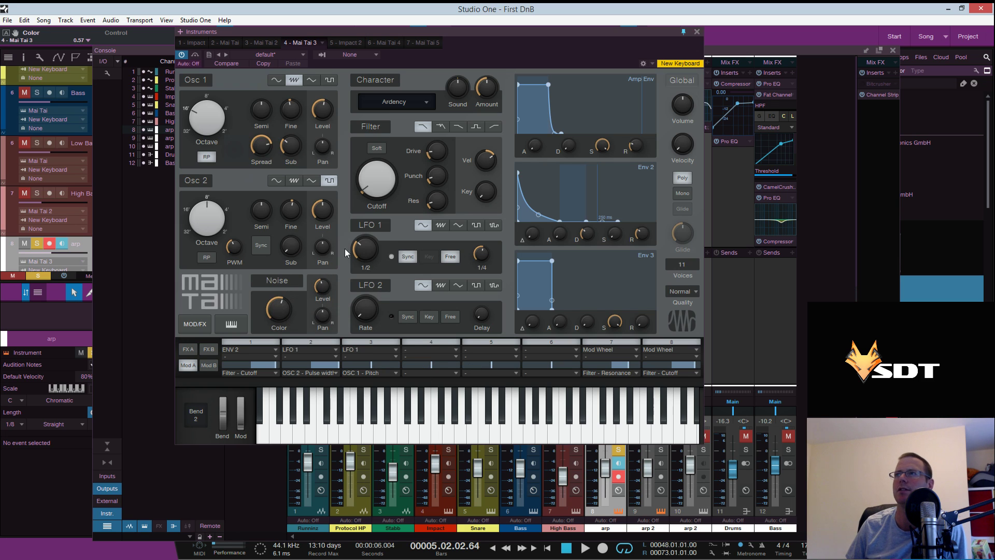
{"action": "left_click", "coordinate": [430, 349]}
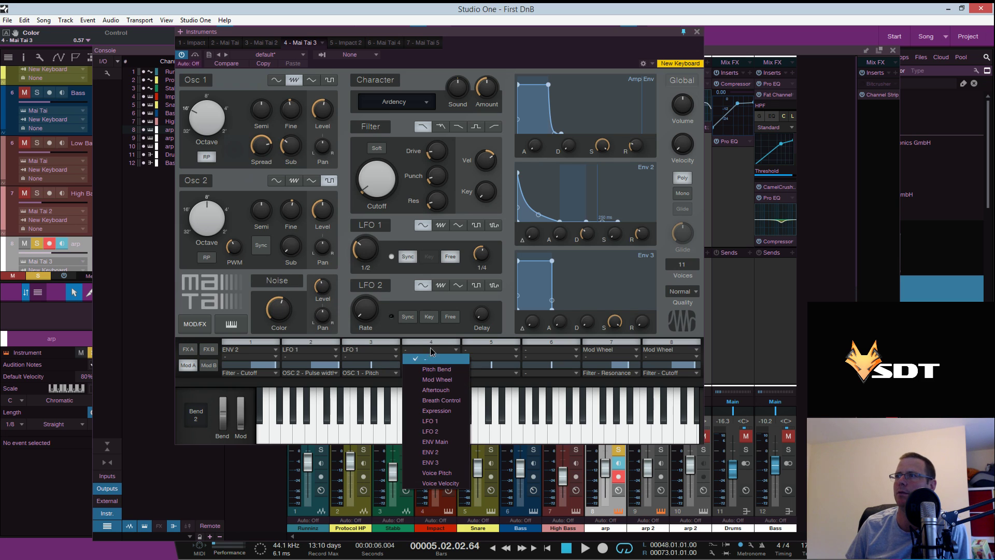
{"action": "left_click", "coordinate": [437, 420]}
{"action": "left_click", "coordinate": [434, 374]}
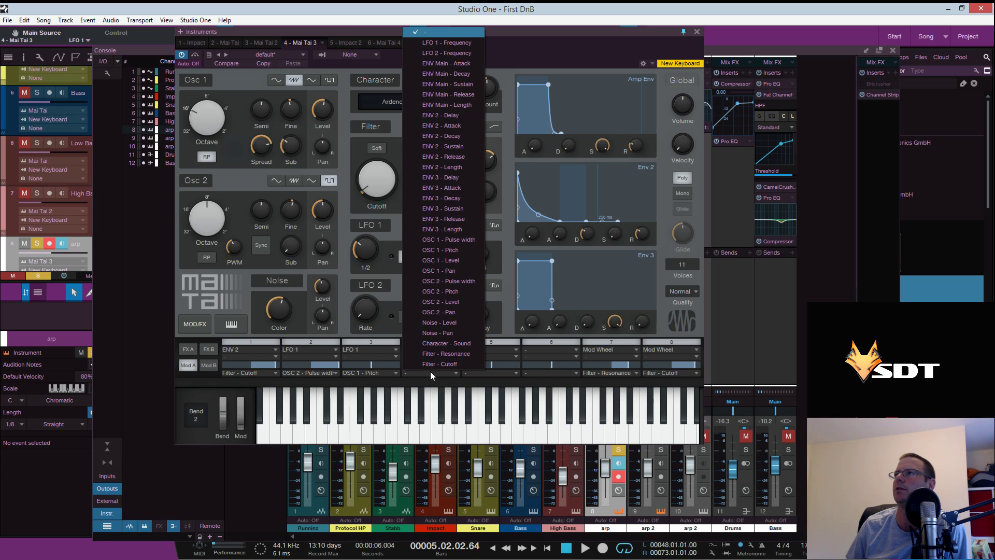
{"action": "left_click", "coordinate": [440, 322]}
{"action": "left_click_drag", "start_coordinate": [438, 366], "coordinate": [464, 367]}
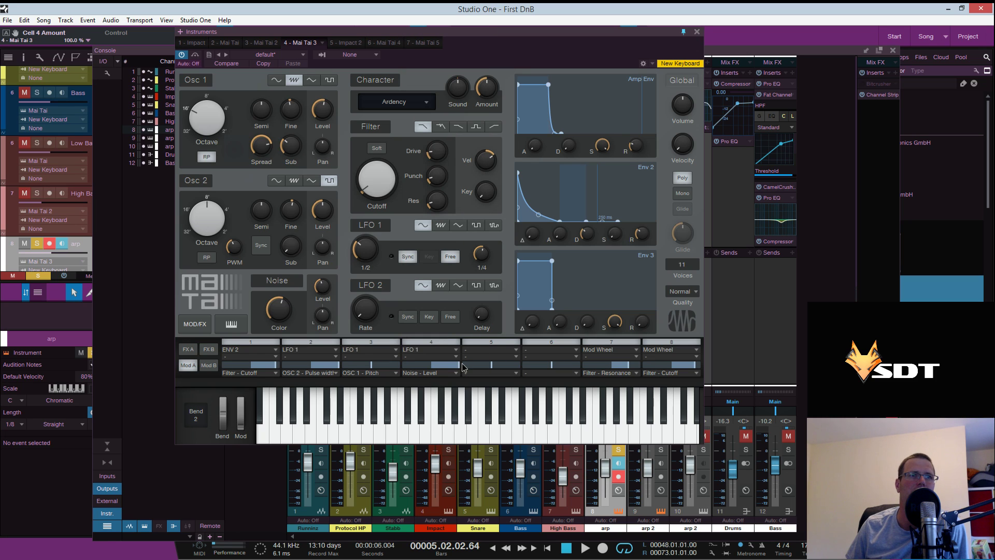
Play the arp while setting the noise level to -16.2 dB and the noise color to 0.68
{"action": "key", "text": "space"}
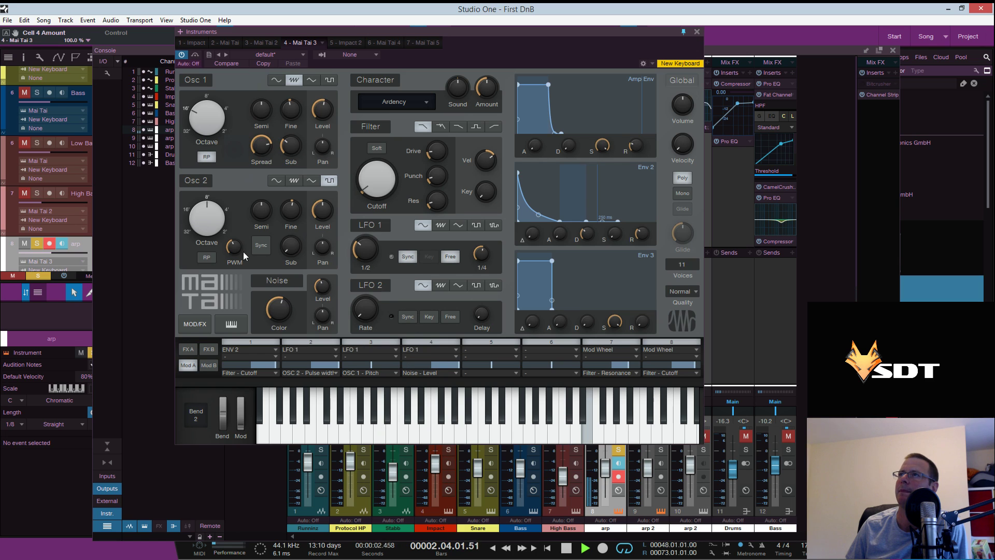
{"action": "left_click_drag", "start_coordinate": [322, 285], "coordinate": [325, 281]}
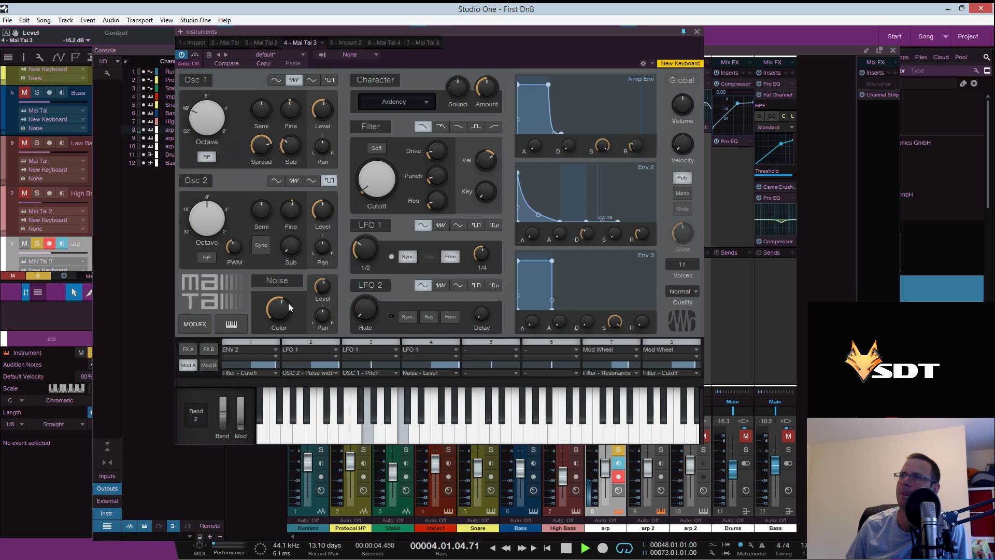
{"action": "left_click_drag", "start_coordinate": [283, 307], "coordinate": [284, 298]}
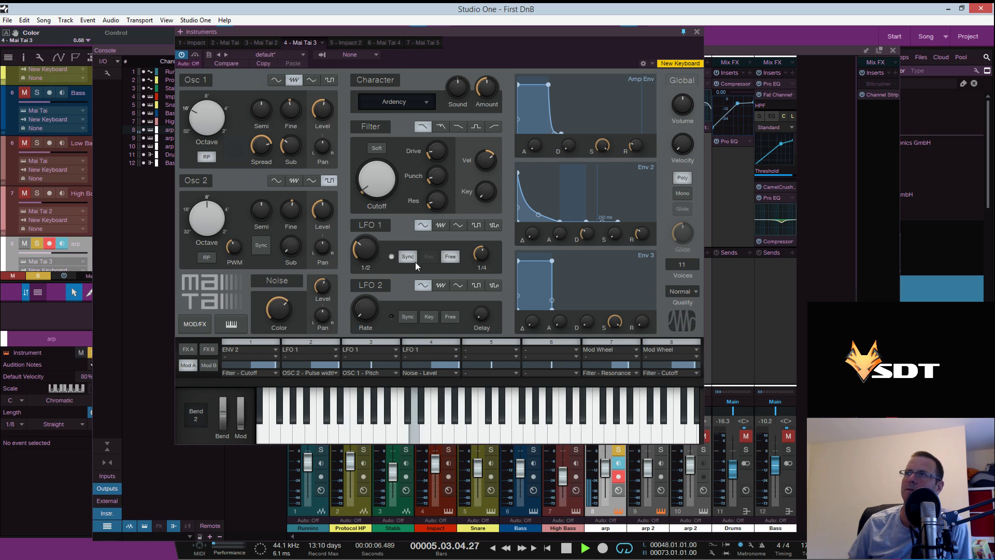
Audition the arp with LFO 1's rate at 1/4 and stop playback
{"action": "mouse_move", "coordinate": [372, 249]}
{"action": "left_click_drag", "start_coordinate": [371, 247], "coordinate": [372, 234]}
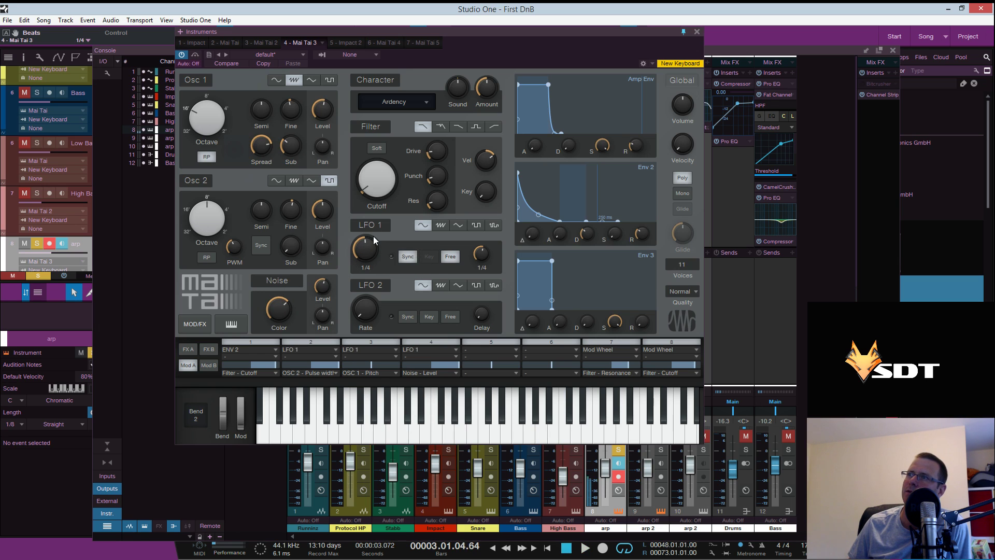
{"action": "key", "text": "space"}
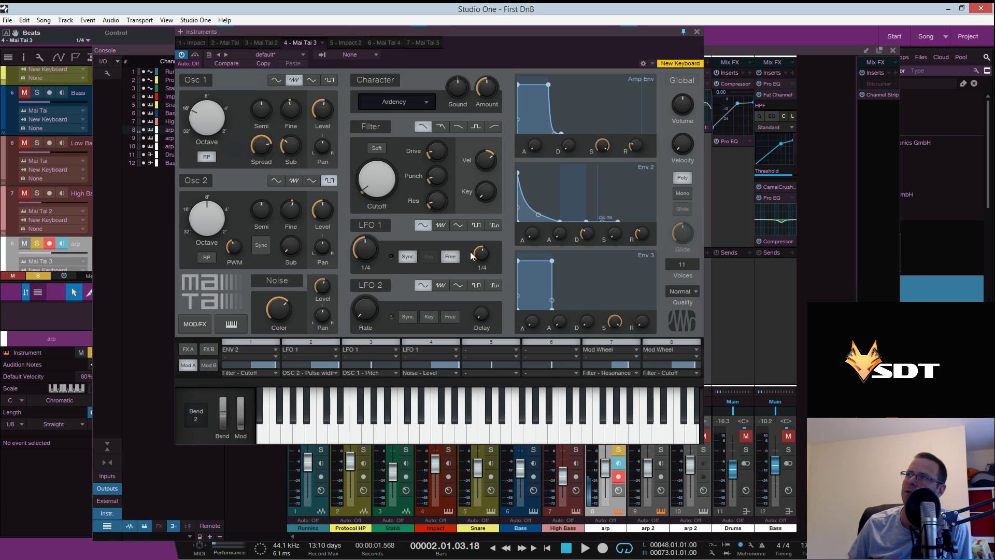
Reset LFO 1's delay to 0, set its rate to 1/2, and audition the arp
{"action": "double_click", "coordinate": [481, 254]}
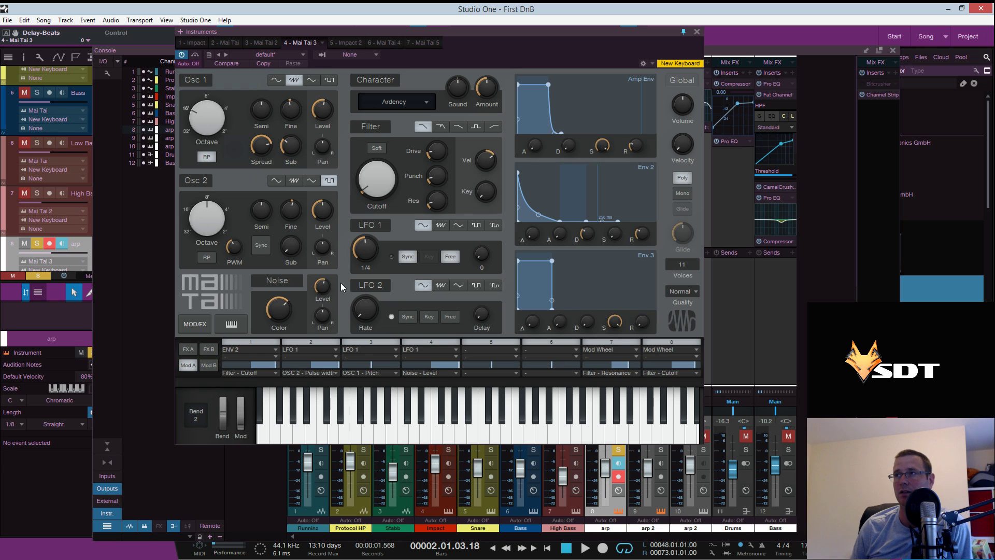
{"action": "scroll", "coordinate": [372, 261], "scroll_direction": "up", "scroll_amount": 1}
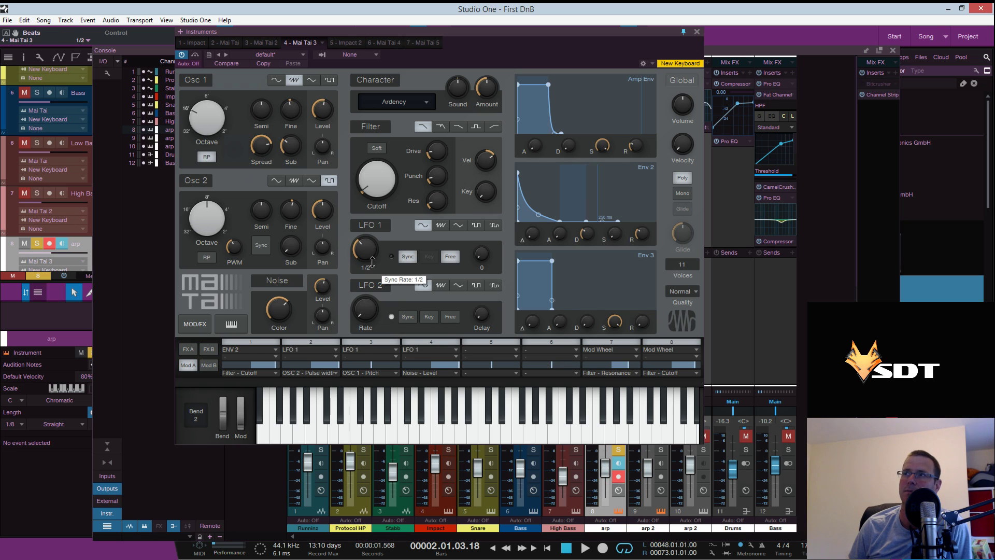
{"action": "key", "text": "space"}
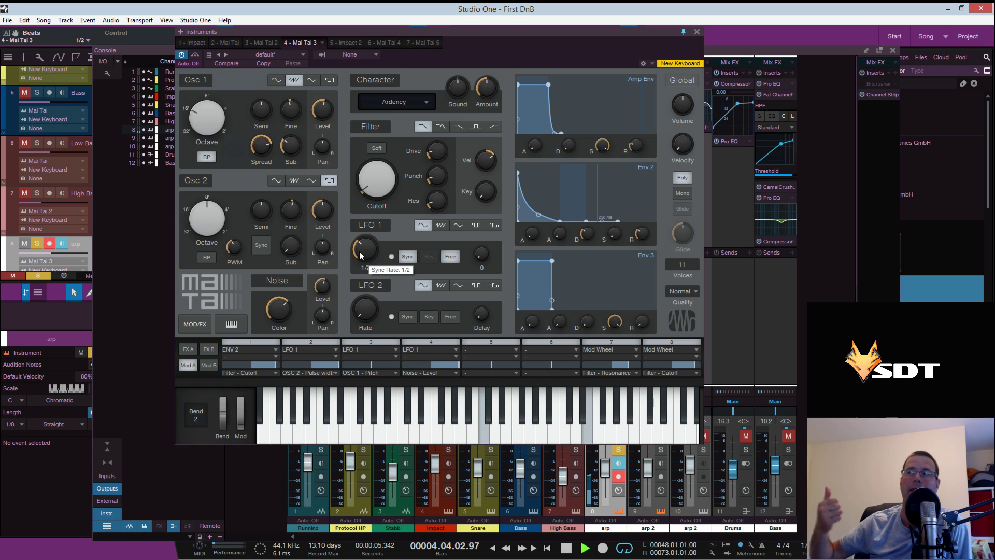
{"action": "key", "text": "space"}
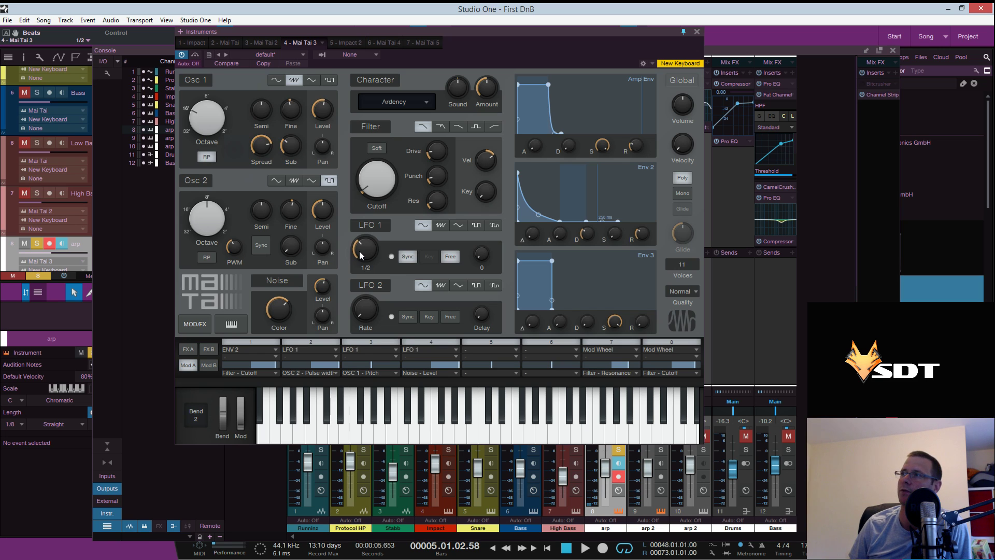
Change LFO 1's waveform to Square and audition the arp
{"action": "left_click", "coordinate": [477, 227]}
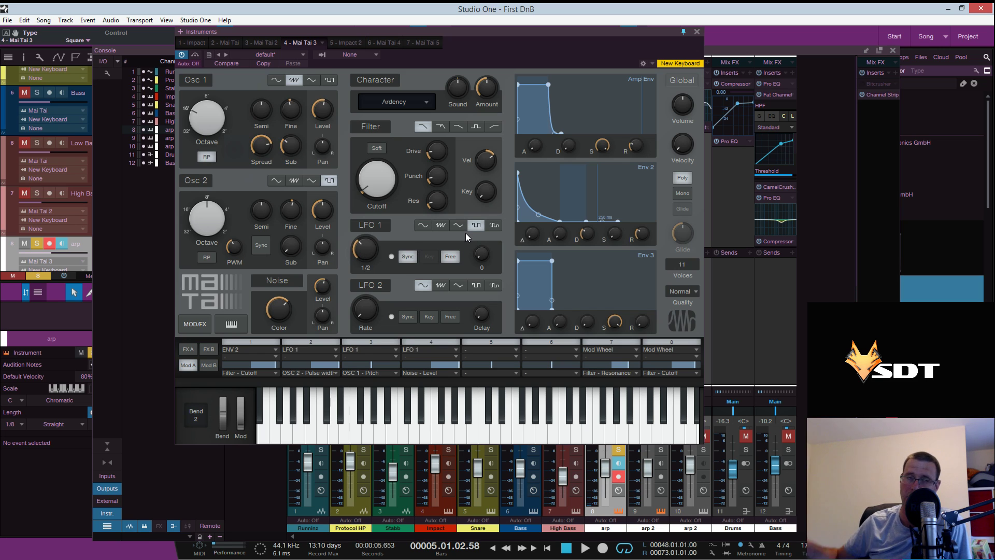
{"action": "key", "text": "space"}
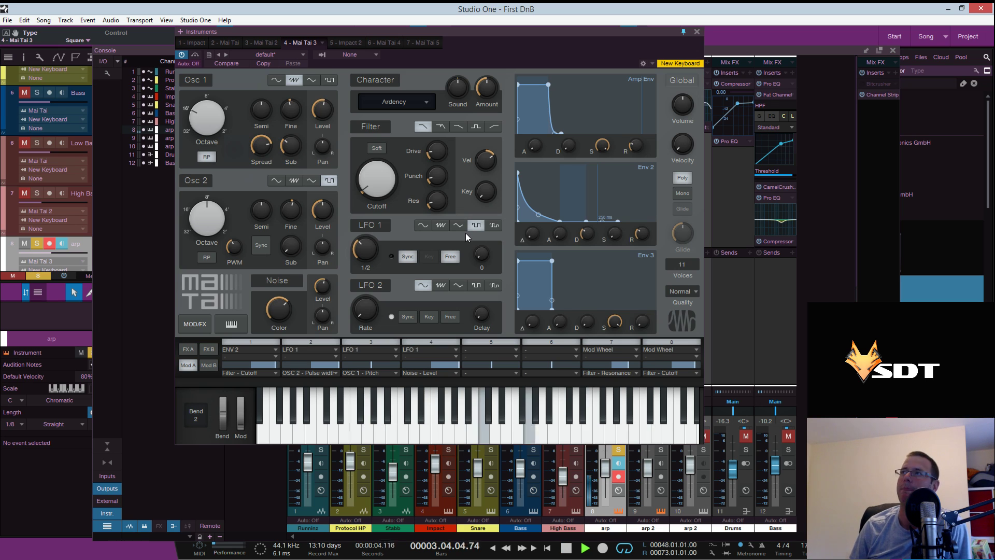
{"action": "key", "text": "space"}
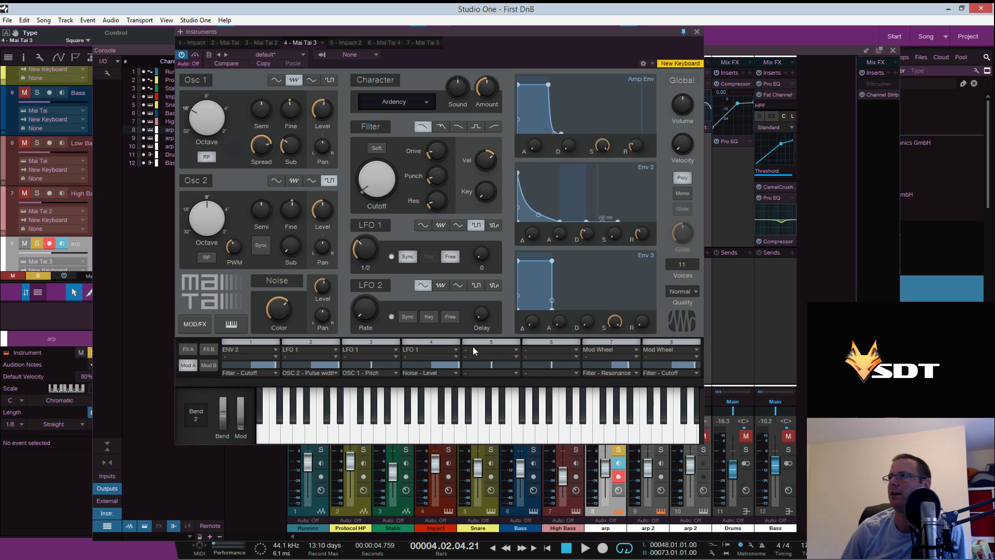
Route LFO 1 to OSC 2 - Pan in modulation slot 5 with an amount of -29.2 %
{"action": "left_click", "coordinate": [492, 346]}
{"action": "left_click", "coordinate": [496, 432]}
{"action": "left_click", "coordinate": [515, 374]}
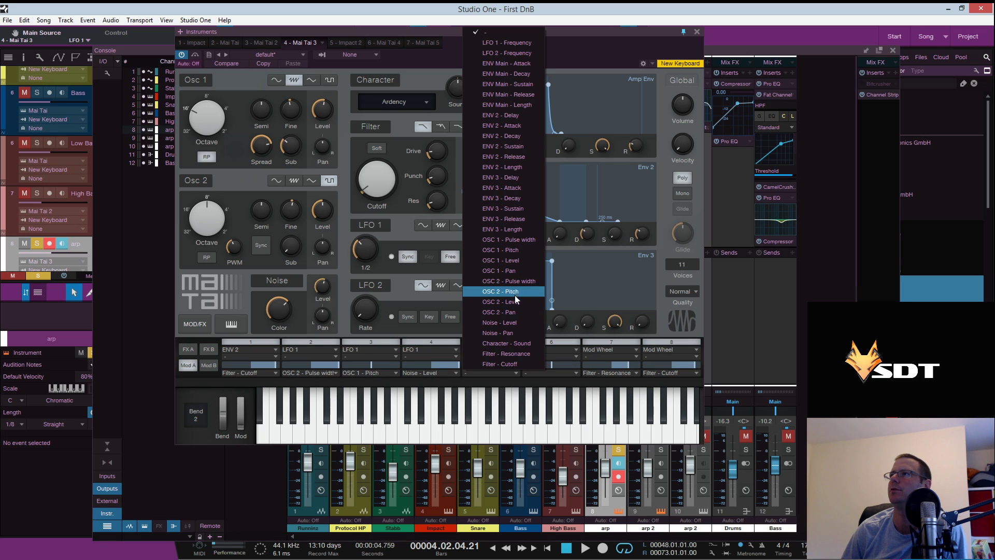
{"action": "left_click", "coordinate": [513, 311]}
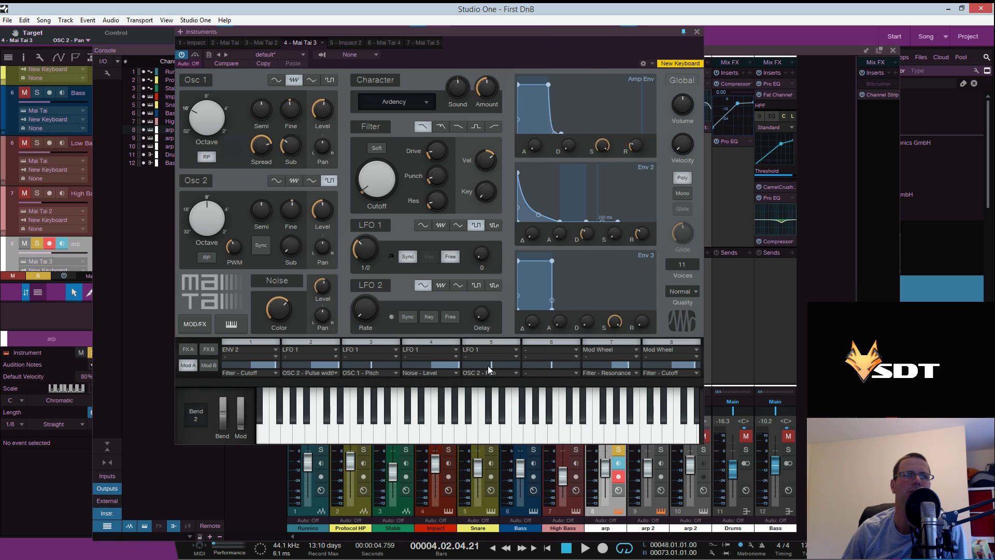
{"action": "left_click_drag", "start_coordinate": [481, 369], "coordinate": [474, 368]}
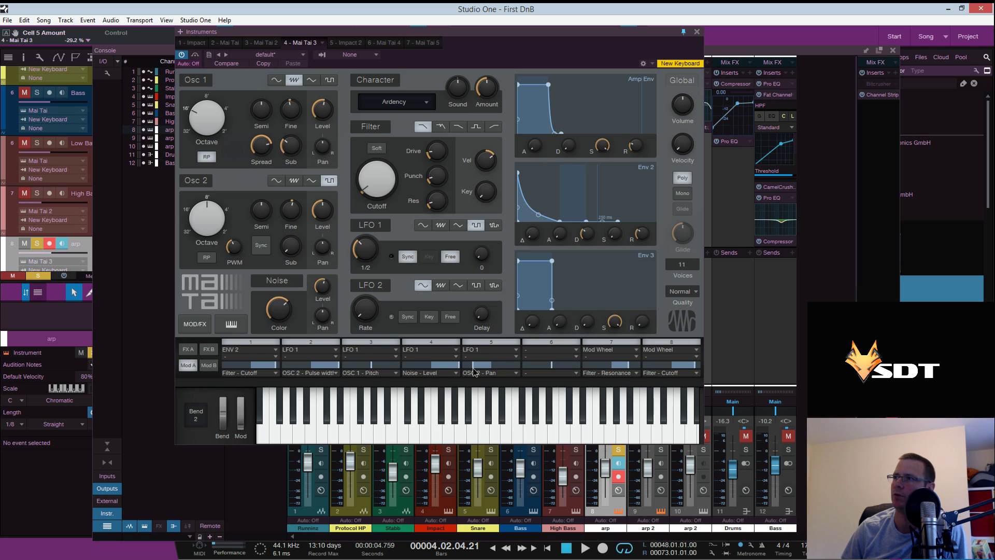
Route LFO 1 to OSC 1 - Pan in modulation slot 6 with an amount of 34.4 % and start the arp
{"action": "left_click", "coordinate": [522, 355]}
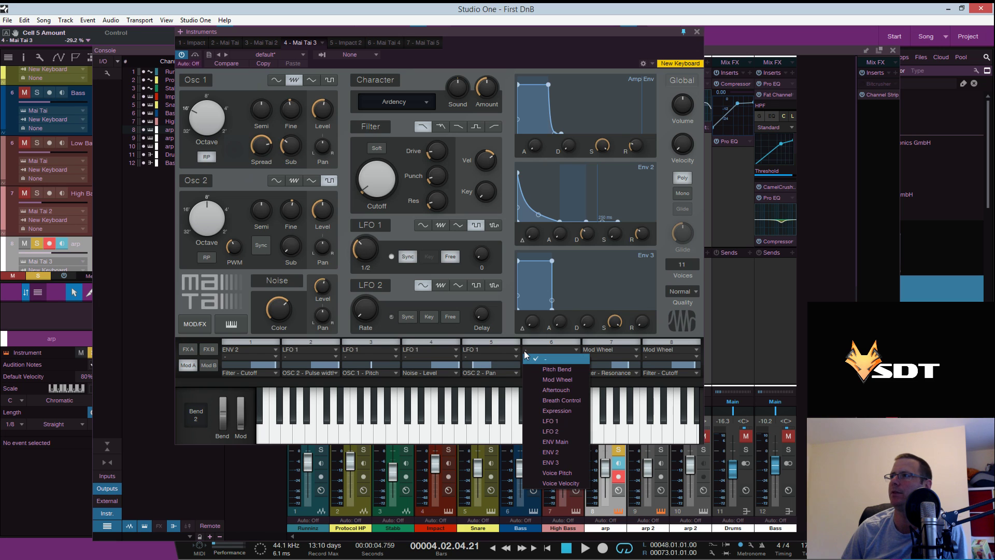
{"action": "left_click", "coordinate": [557, 421]}
{"action": "left_click", "coordinate": [554, 373]}
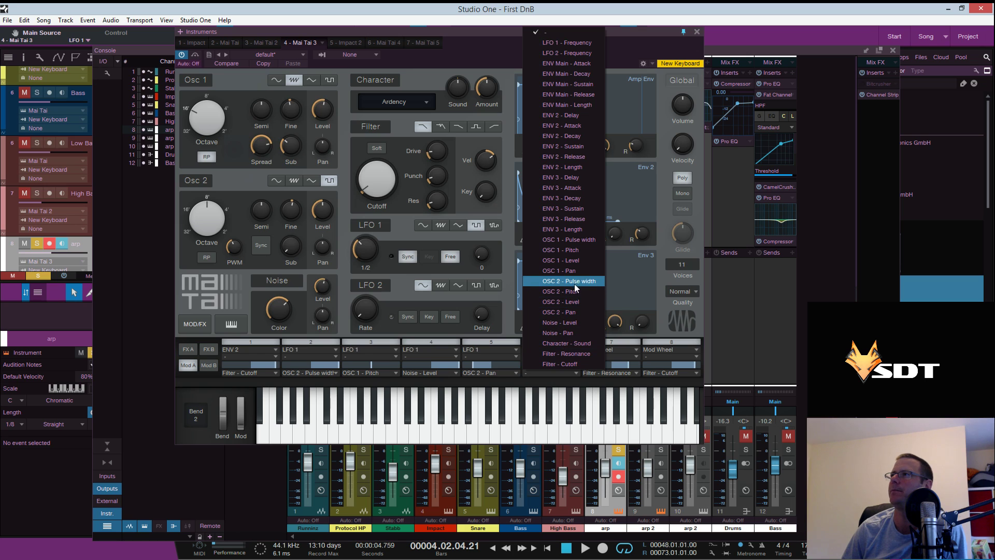
{"action": "left_click", "coordinate": [570, 271]}
{"action": "left_click_drag", "start_coordinate": [572, 369], "coordinate": [575, 369]}
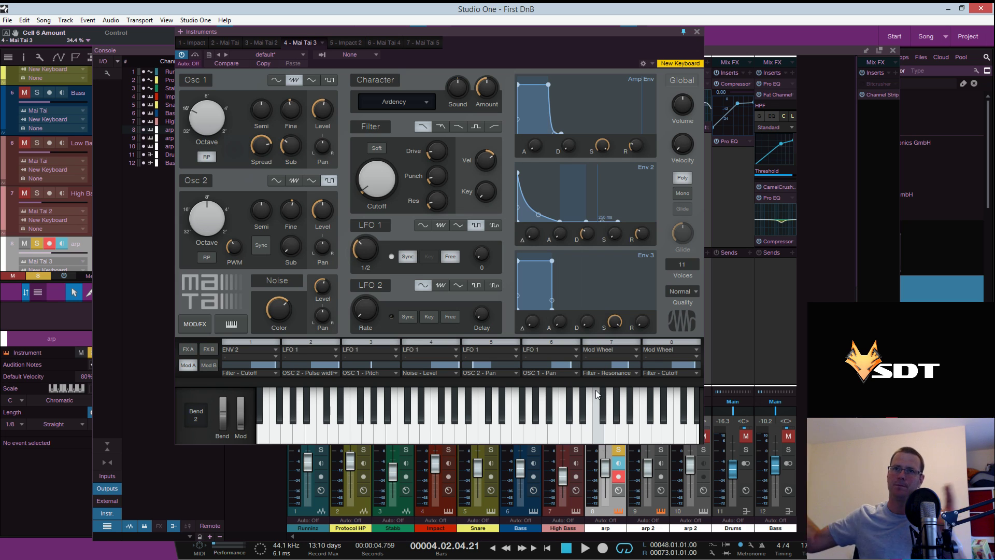
{"action": "key", "text": "space"}
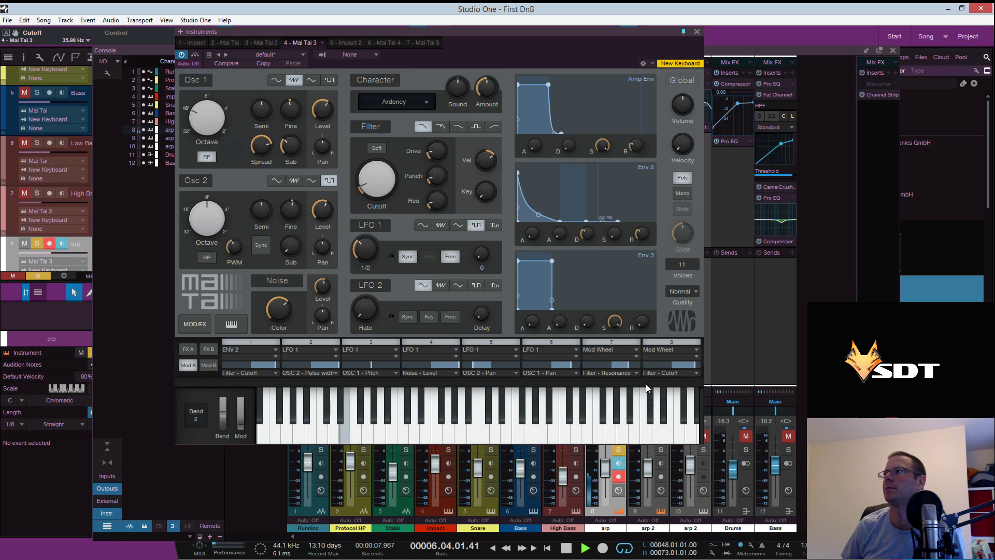
Clear the Mod Wheel sources from modulation slots 7 and 8 and stop the arp
{"action": "left_click", "coordinate": [630, 347]}
{"action": "left_click", "coordinate": [628, 360]}
{"action": "left_click", "coordinate": [671, 350]}
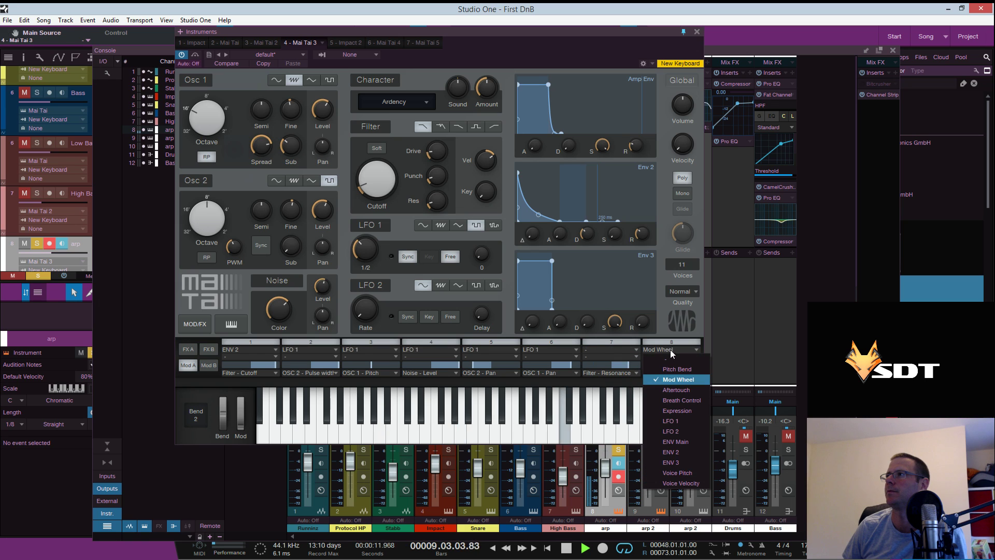
{"action": "left_click", "coordinate": [673, 360]}
{"action": "key", "text": "space"}
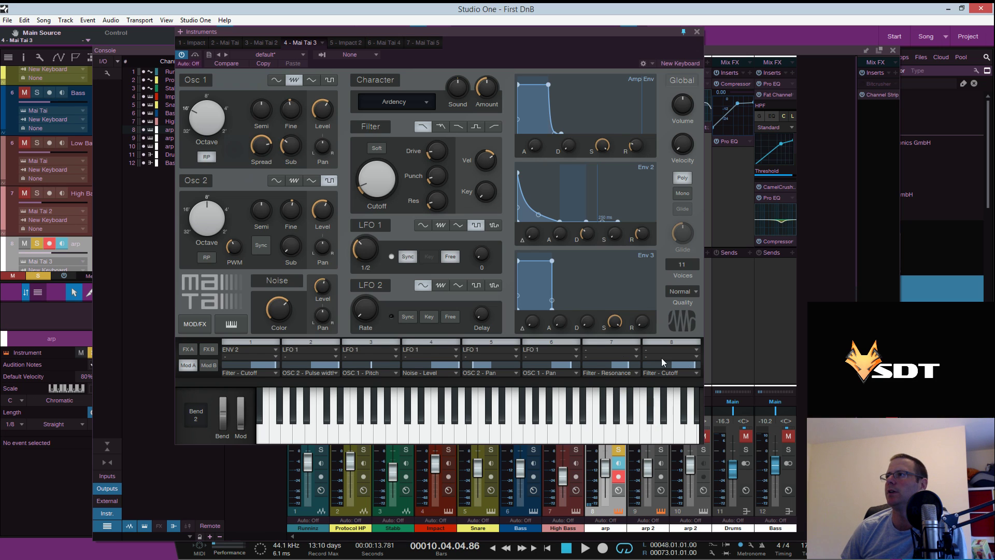
Assign LFO 1 to modulation slot 7 with an amount of -24.6 %, and LFO 2 as the source of slot 8
{"action": "left_click", "coordinate": [625, 357]}
{"action": "left_click", "coordinate": [623, 421]}
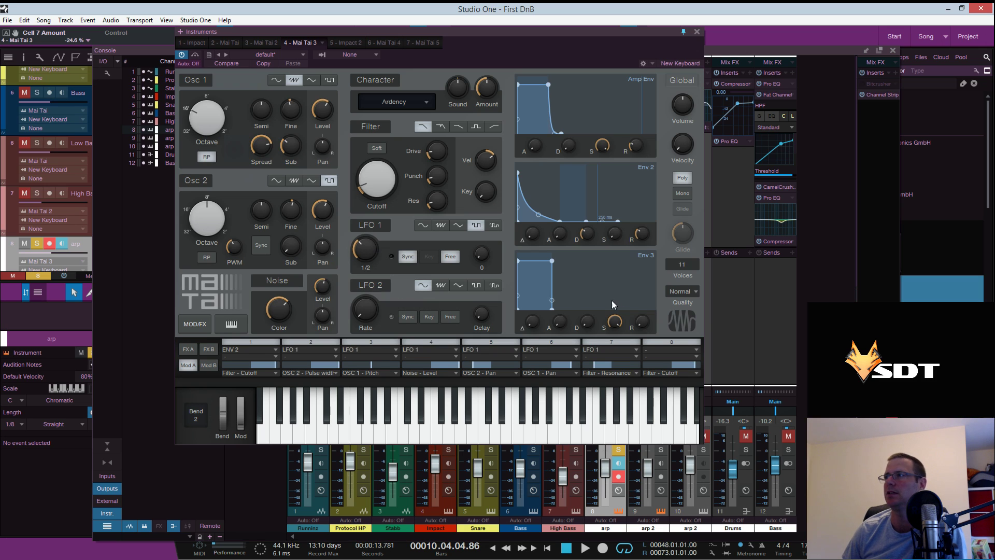
{"action": "left_click", "coordinate": [645, 351]}
{"action": "left_click", "coordinate": [681, 430]}
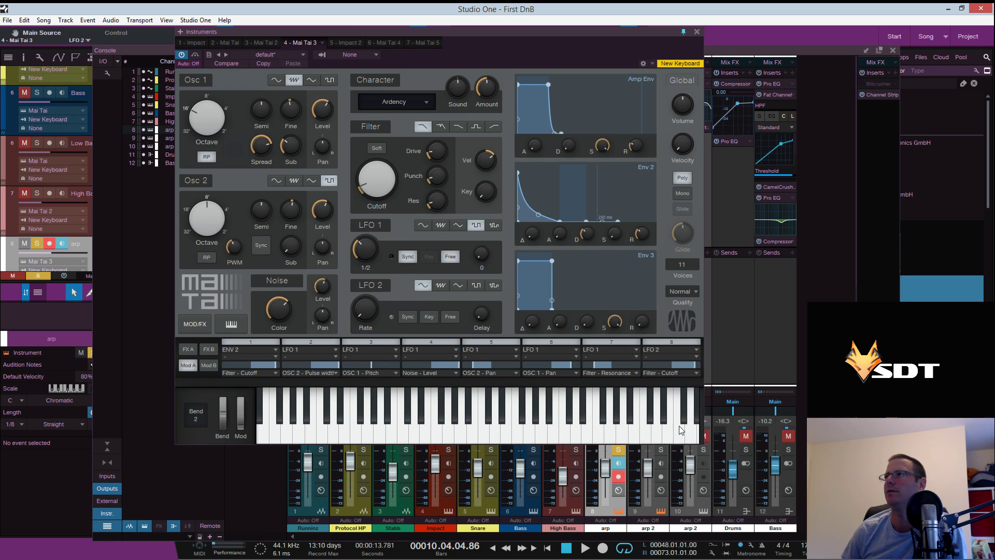
Sync LFO 2 to the tempo in Free mode and set its delay to 1/8 D
{"action": "left_click", "coordinate": [409, 317]}
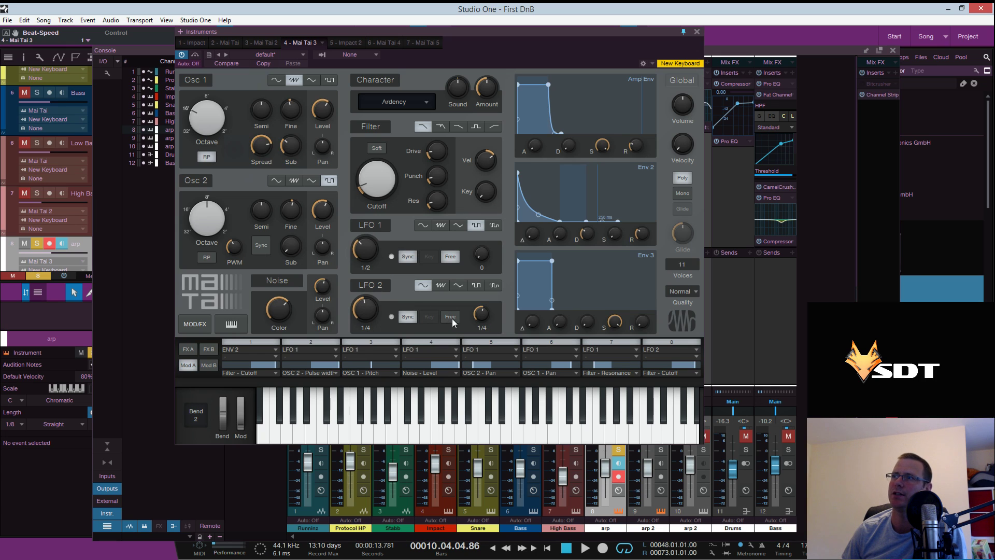
{"action": "left_click", "coordinate": [450, 316]}
{"action": "left_click_drag", "start_coordinate": [486, 318], "coordinate": [489, 379]}
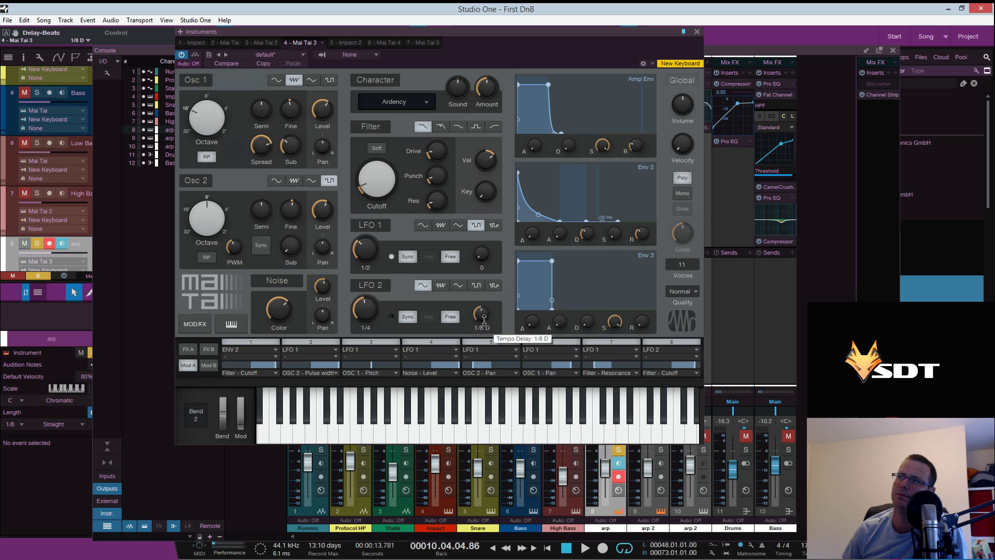
{"action": "scroll", "coordinate": [485, 310], "scroll_direction": "up", "scroll_amount": 2}
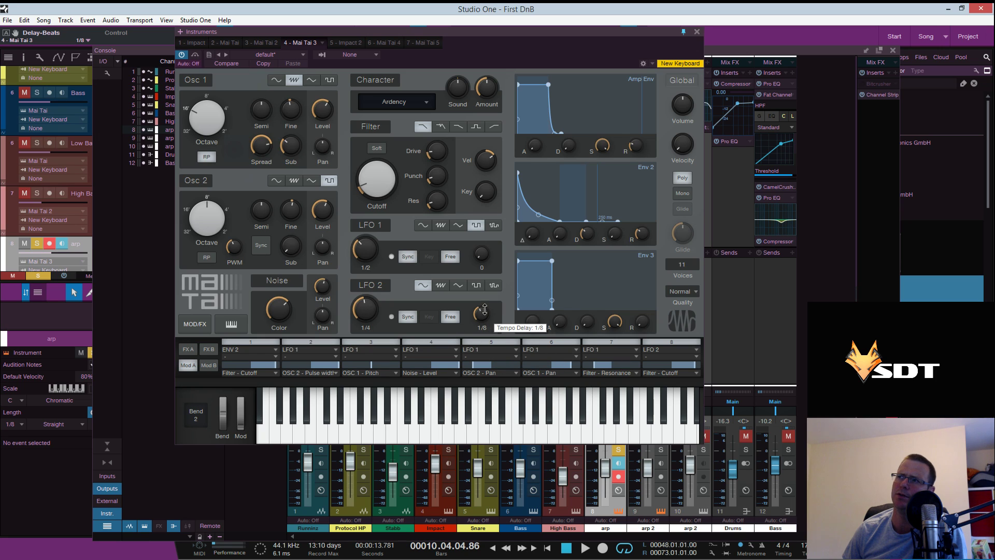
{"action": "scroll", "coordinate": [485, 310], "scroll_direction": "down", "scroll_amount": 2}
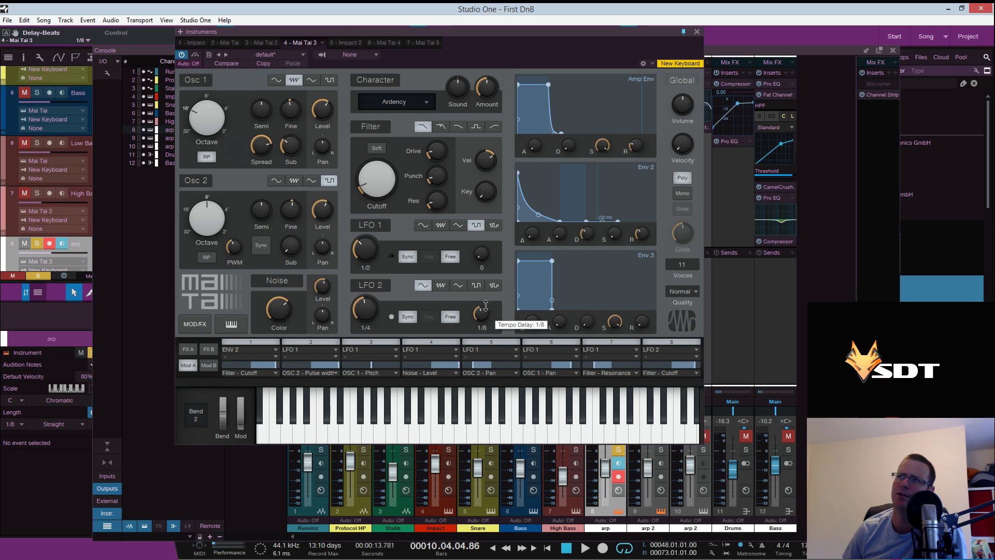
{"action": "scroll", "coordinate": [485, 306], "scroll_direction": "up", "scroll_amount": 2}
{"action": "scroll", "coordinate": [487, 302], "scroll_direction": "up", "scroll_amount": 1}
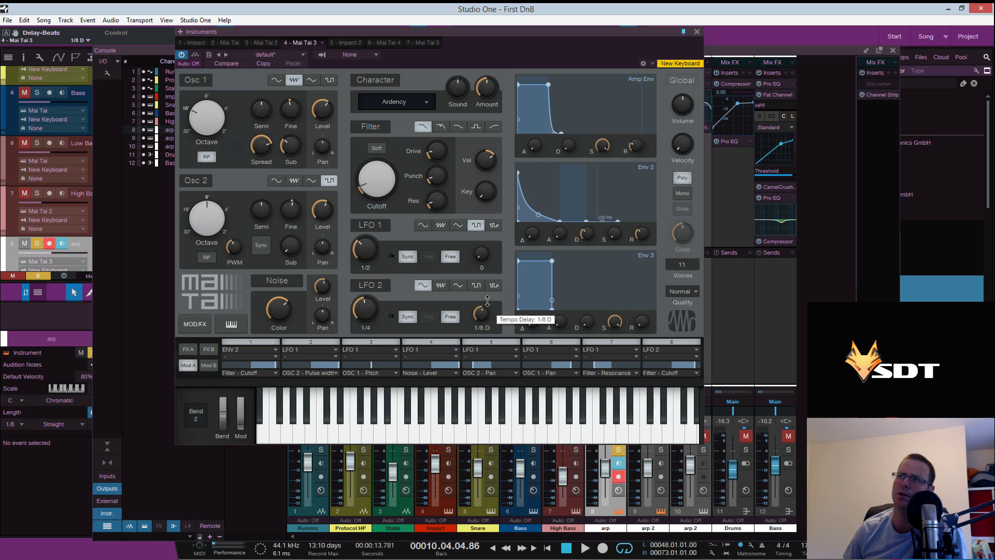
Set LFO 2's rate to 1 Bar and delay to 1/4, using the third waveform
{"action": "left_click_drag", "start_coordinate": [374, 305], "coordinate": [375, 329]}
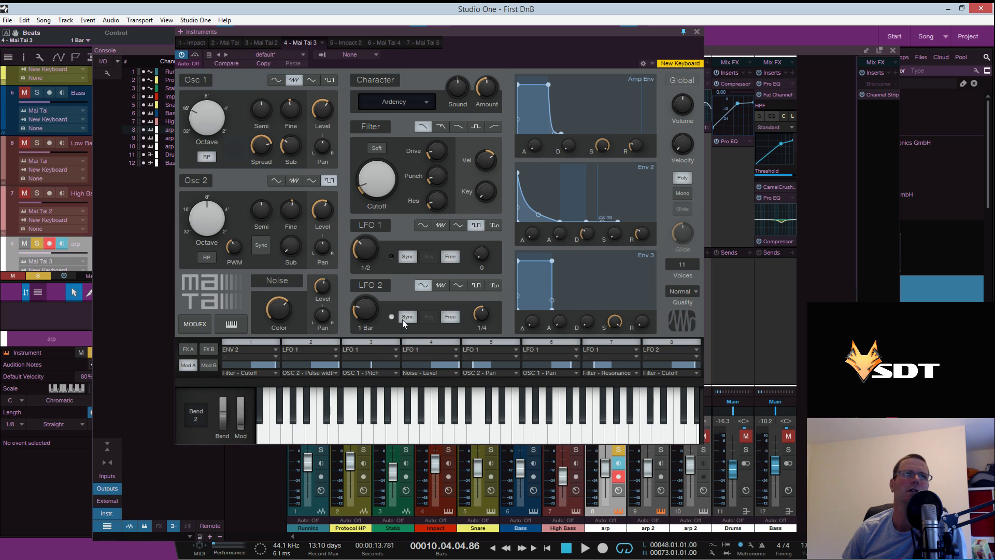
{"action": "left_click", "coordinate": [474, 285]}
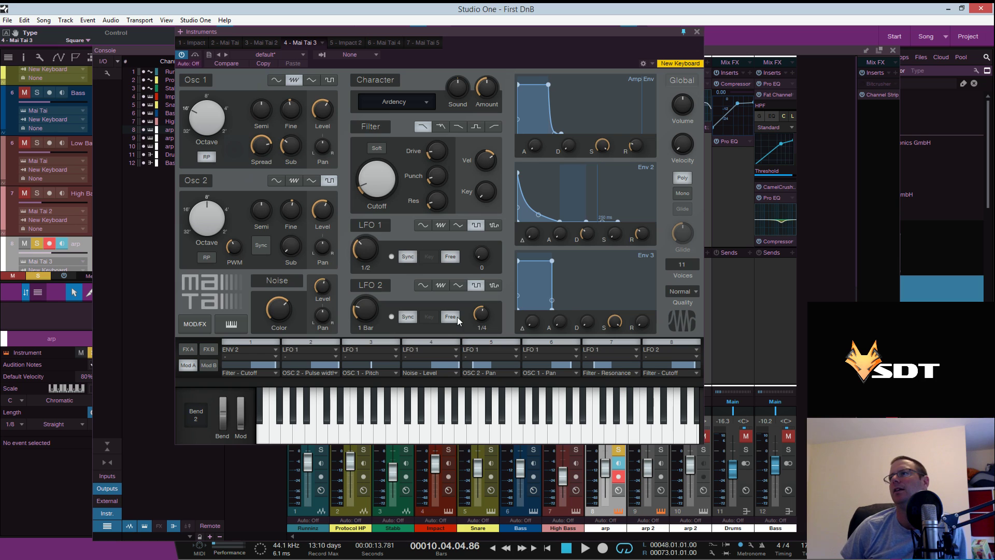
{"action": "left_click", "coordinate": [453, 285]}
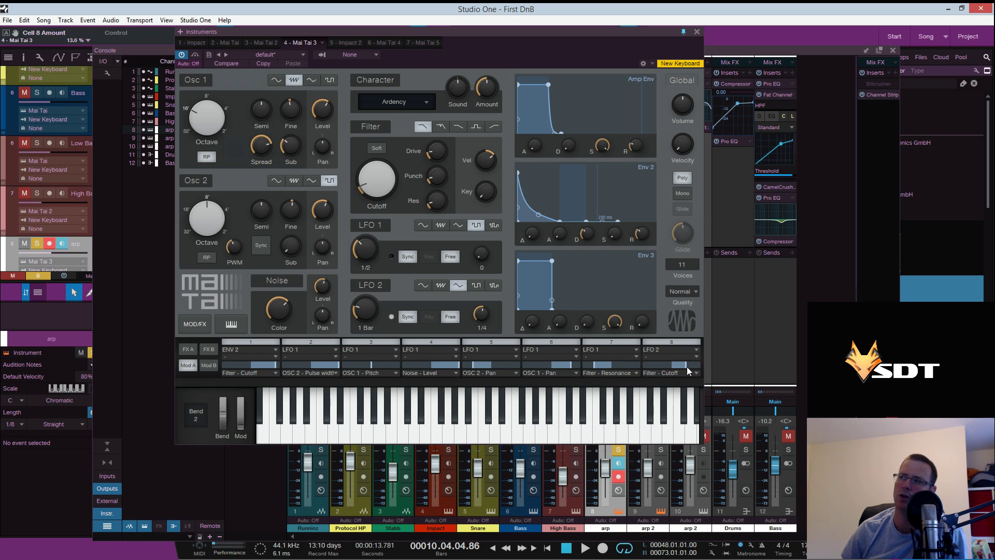
While auditioning the arp, set modulation slot 8's amount to 46.7 % and Env 2's decay to 101 ms
{"action": "key", "text": "space"}
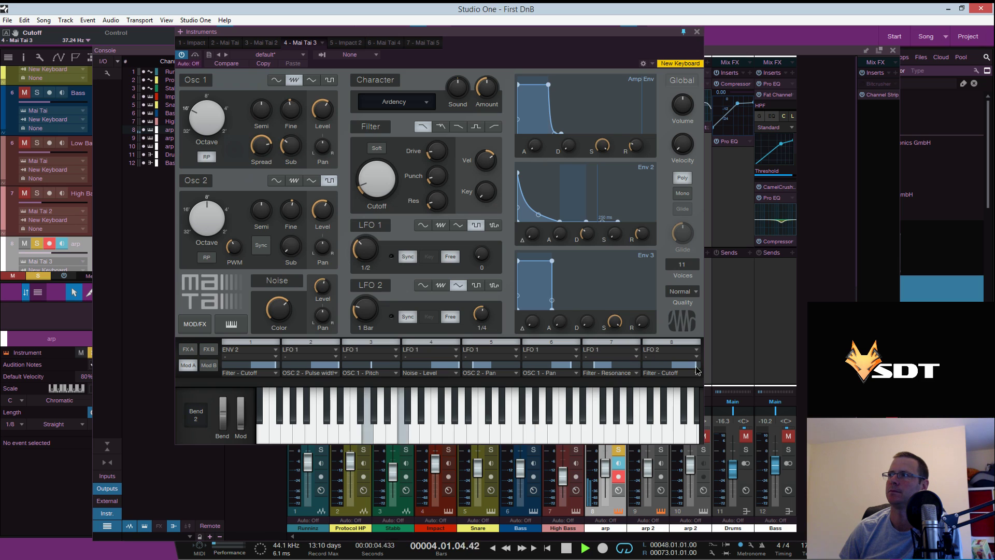
{"action": "left_click_drag", "start_coordinate": [686, 365], "coordinate": [693, 367]}
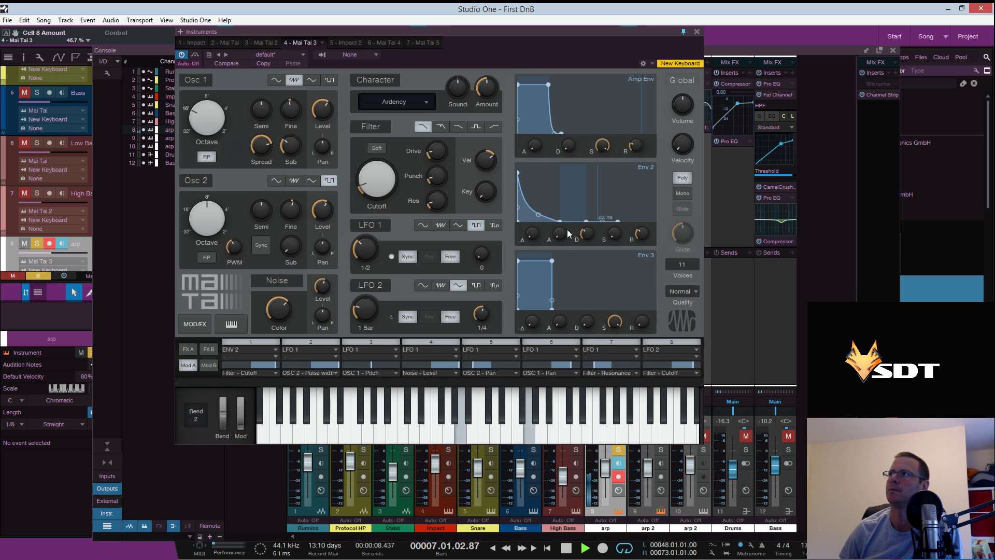
{"action": "left_click_drag", "start_coordinate": [583, 232], "coordinate": [584, 244]}
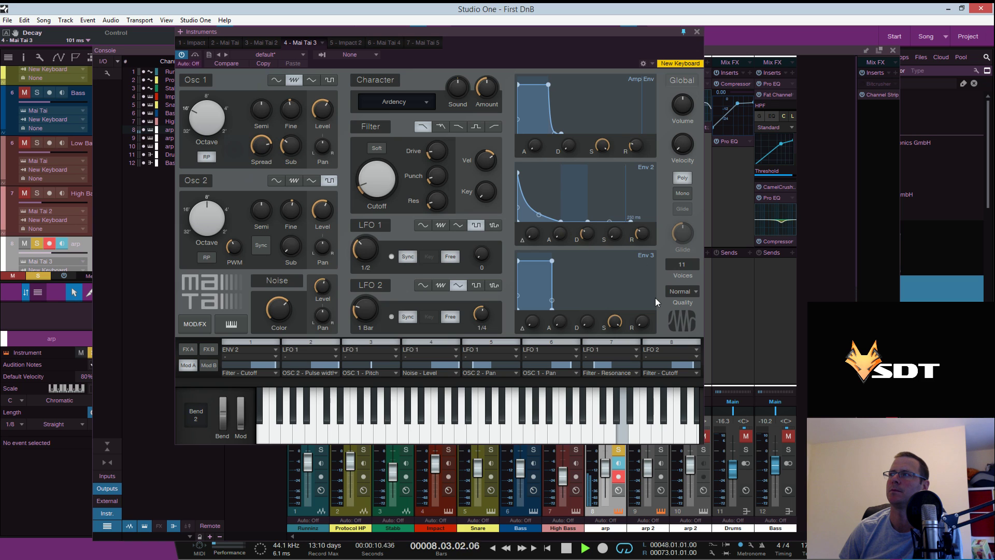
{"action": "key", "text": "space"}
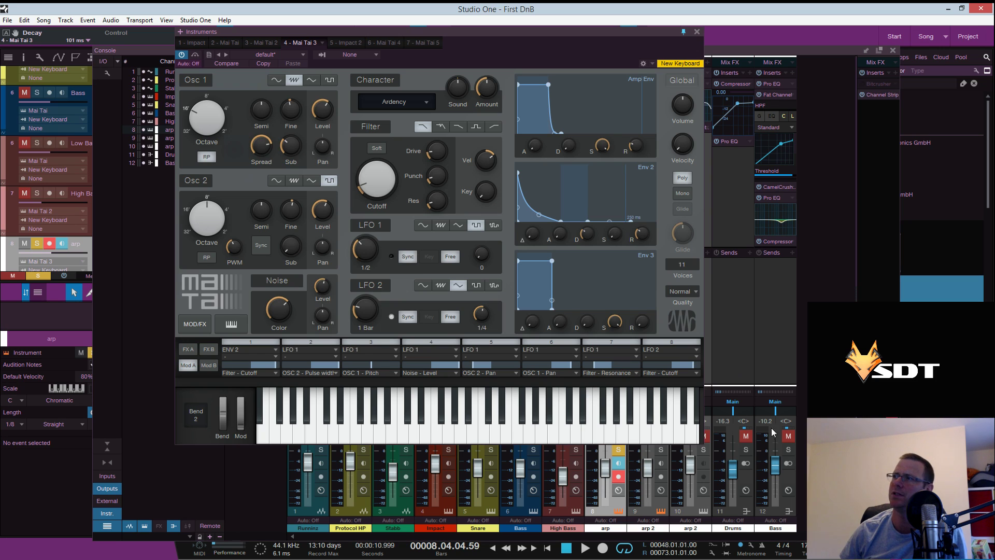
Route LFO 2 to OSC 2 - Pan in modulation slot 9 with a nearly full positive amount while the arp plays
{"action": "left_click", "coordinate": [208, 365]}
{"action": "left_click", "coordinate": [263, 348]}
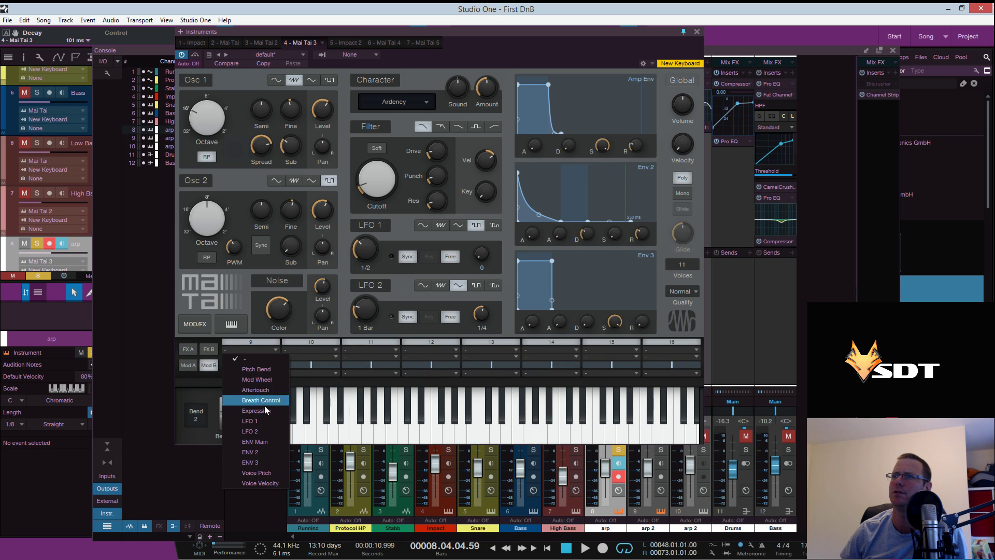
{"action": "left_click", "coordinate": [264, 406]}
{"action": "left_click", "coordinate": [276, 373]}
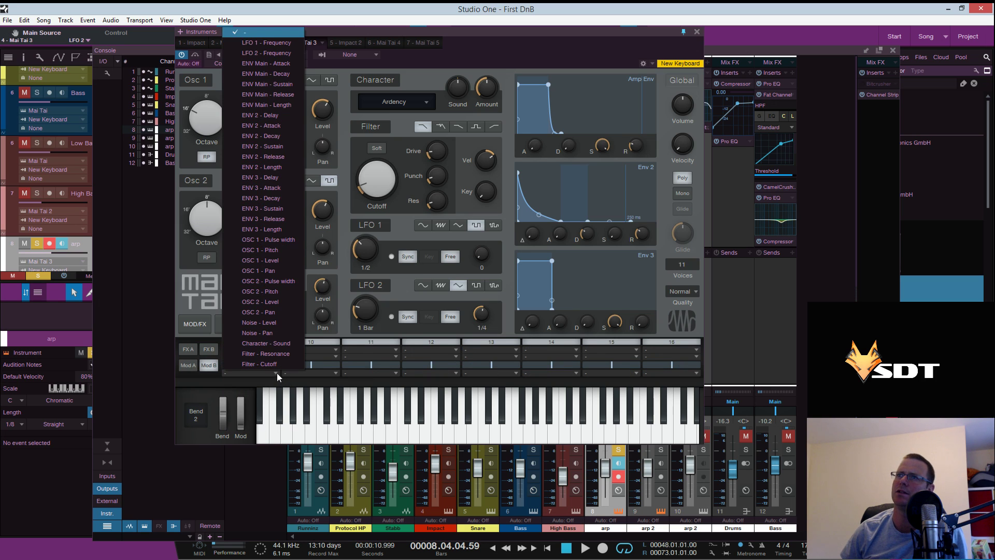
{"action": "left_click", "coordinate": [281, 327]}
{"action": "left_click", "coordinate": [266, 372]}
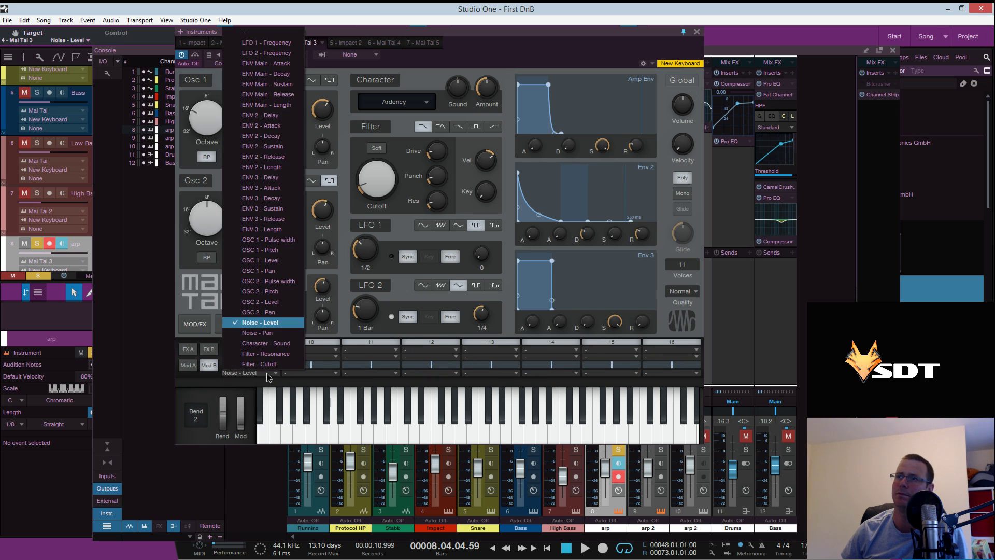
{"action": "left_click", "coordinate": [268, 309]}
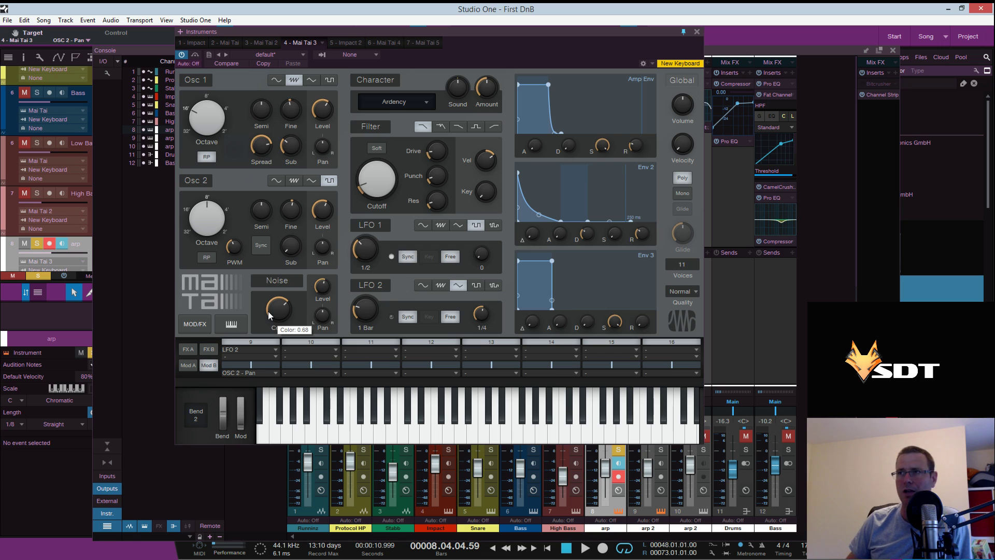
{"action": "key", "text": "space"}
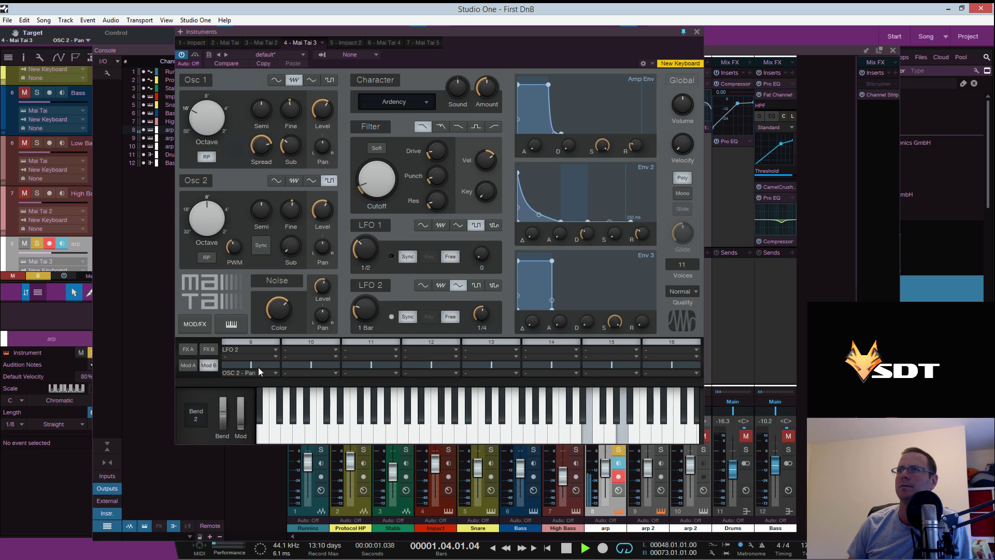
{"action": "left_click_drag", "start_coordinate": [258, 367], "coordinate": [281, 369]}
Try panning the noise to L 23, reset it to centre, and stop the arp
{"action": "left_click_drag", "start_coordinate": [323, 317], "coordinate": [324, 349]}
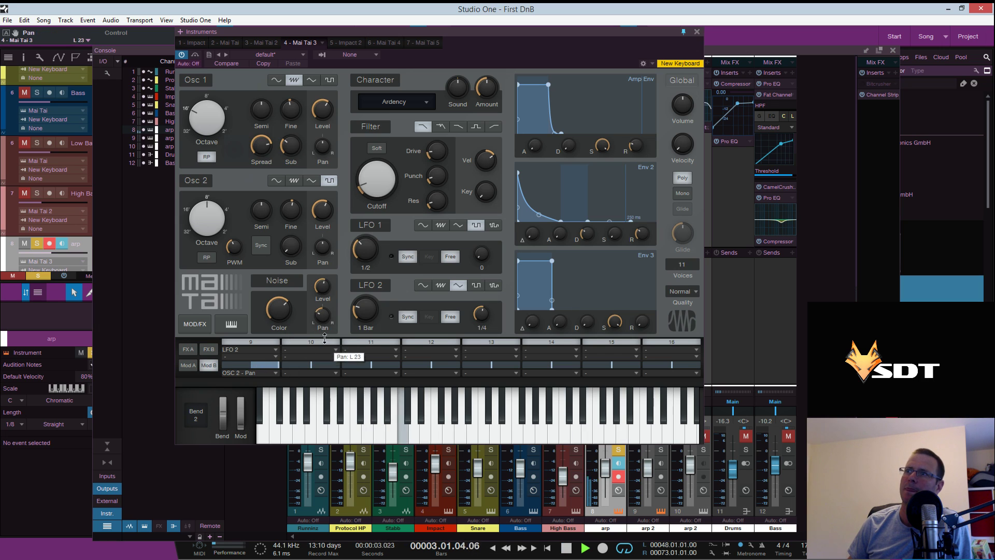
{"action": "double_click", "coordinate": [322, 316]}
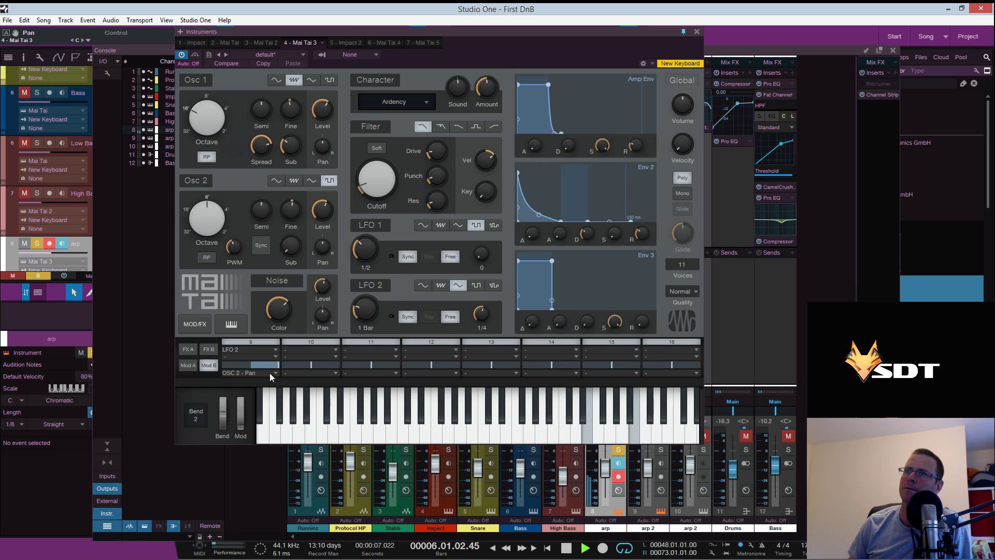
{"action": "left_click", "coordinate": [262, 355]}
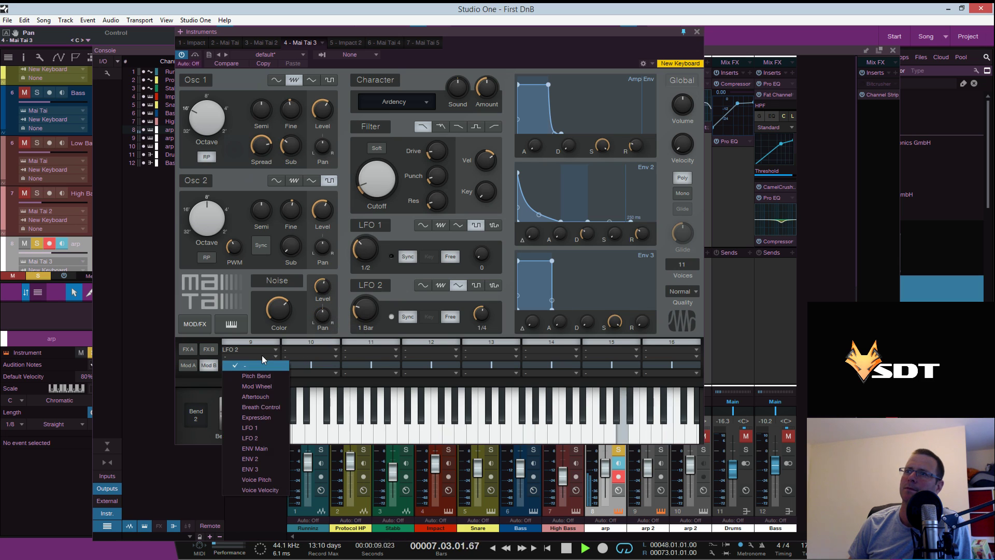
{"action": "left_click", "coordinate": [262, 355]}
{"action": "key", "text": "space"}
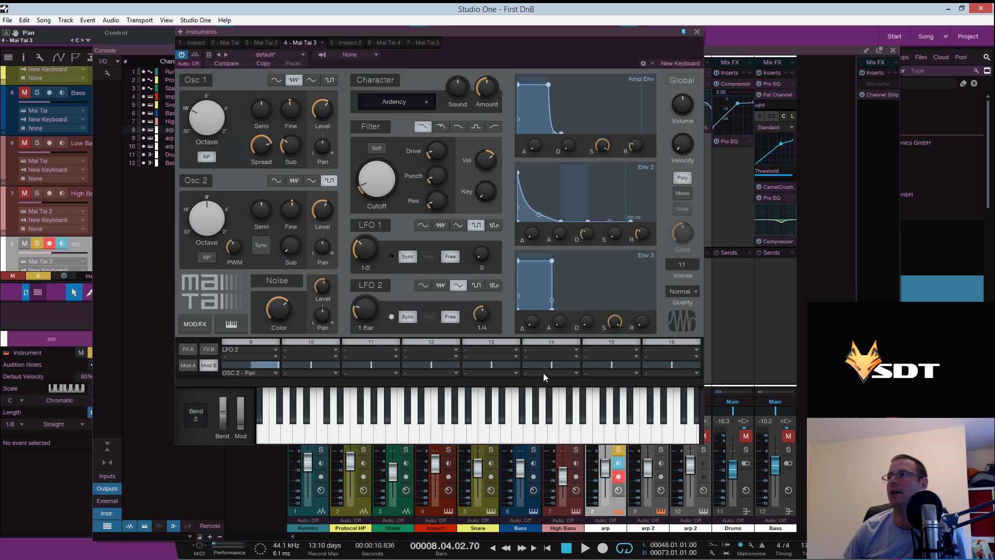
Assign Mod Wheel as the source of modulation slots 10 and 11
{"action": "left_click", "coordinate": [209, 351]}
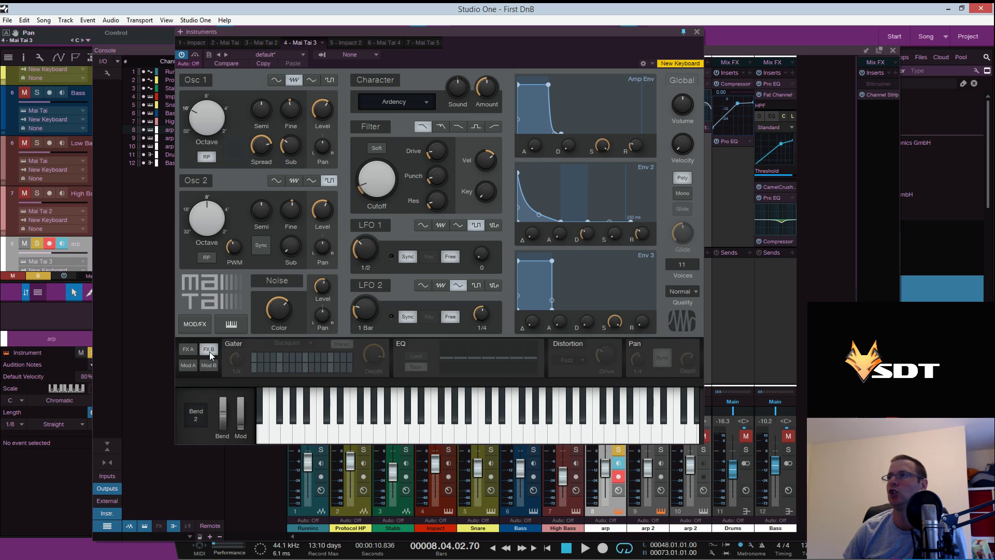
{"action": "left_click", "coordinate": [189, 368]}
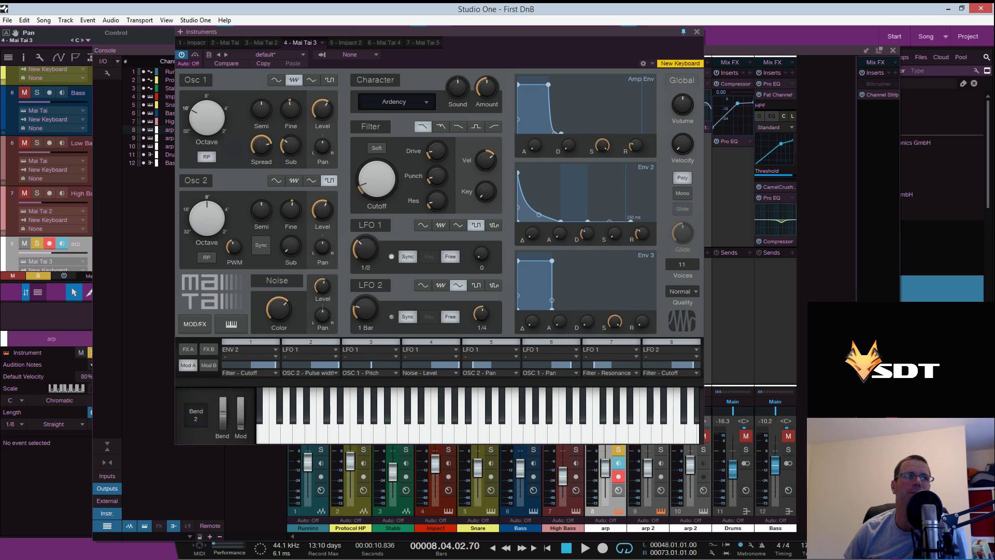
{"action": "left_click", "coordinate": [204, 364]}
{"action": "left_click", "coordinate": [320, 348]}
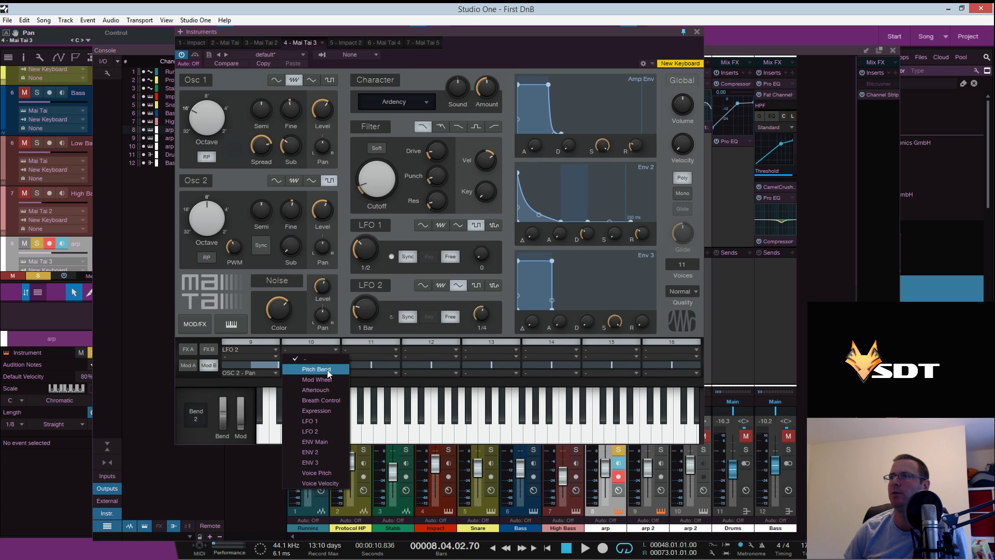
{"action": "left_click", "coordinate": [317, 379]}
{"action": "left_click", "coordinate": [380, 349]}
{"action": "left_click", "coordinate": [393, 379]}
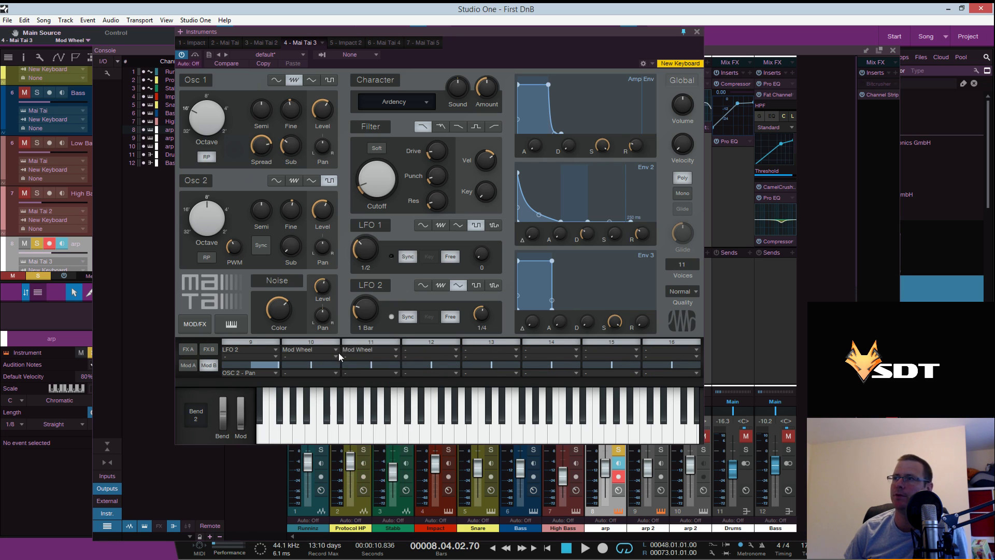
Target Filter - Cutoff in modulation slot 10 at 37.3 % and Filter - Resonance in slot 11 at 20.4 %
{"action": "left_click", "coordinate": [332, 373]}
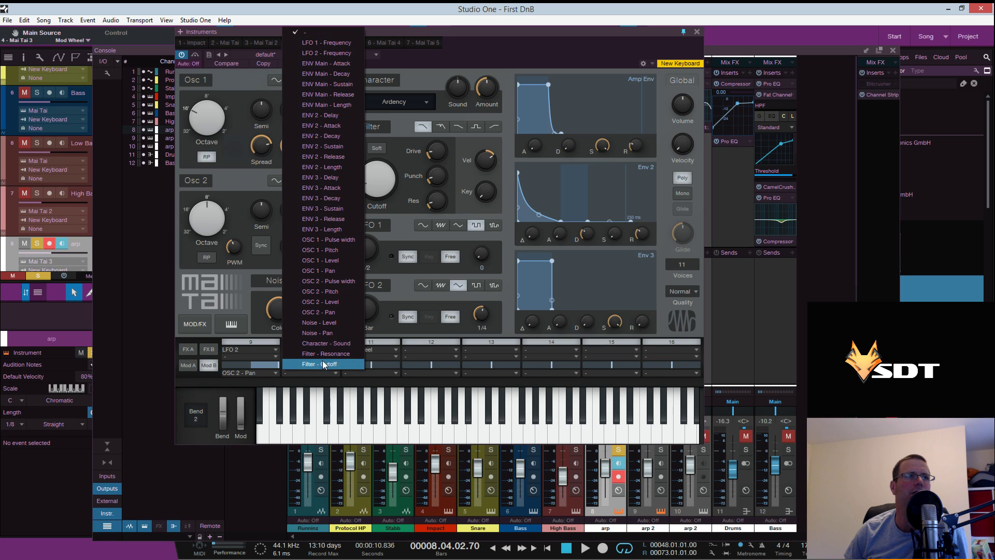
{"action": "left_click", "coordinate": [322, 362]}
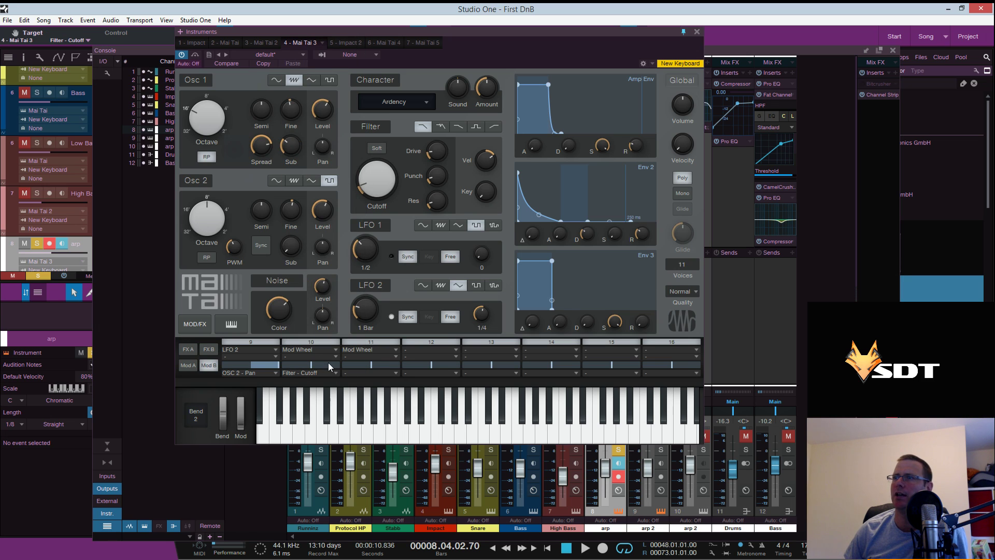
{"action": "left_click_drag", "start_coordinate": [328, 363], "coordinate": [331, 363]}
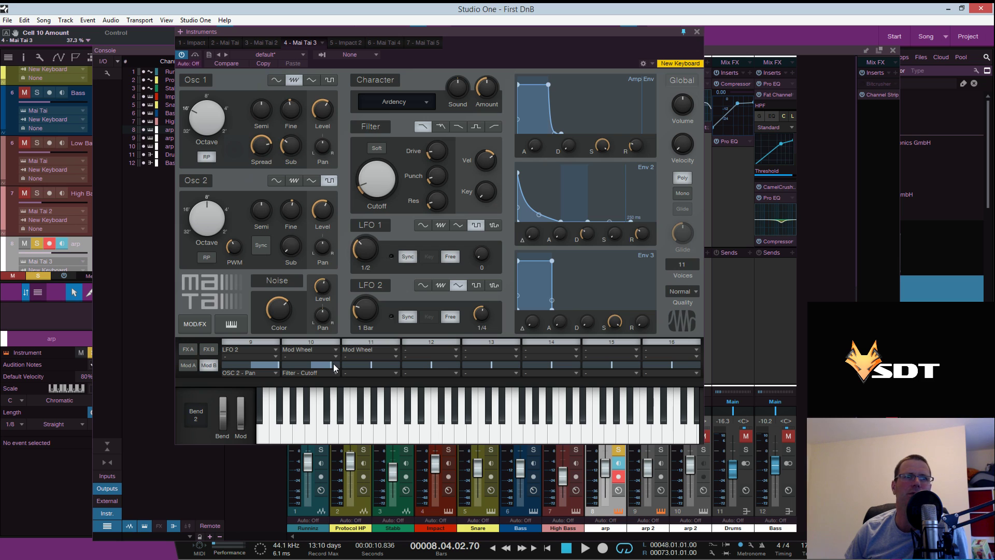
{"action": "left_click", "coordinate": [390, 372]}
{"action": "left_click", "coordinate": [398, 354]}
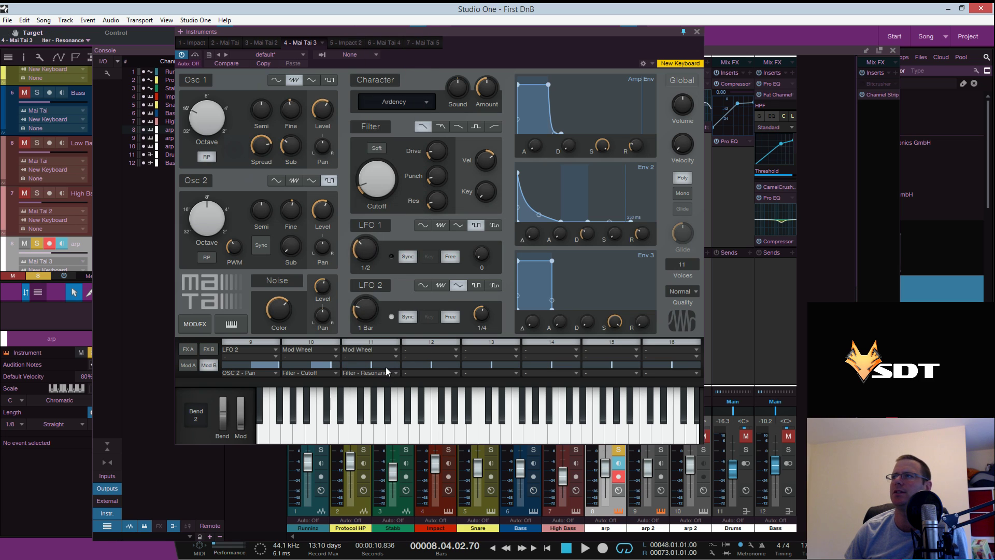
{"action": "left_click_drag", "start_coordinate": [385, 366], "coordinate": [389, 366]}
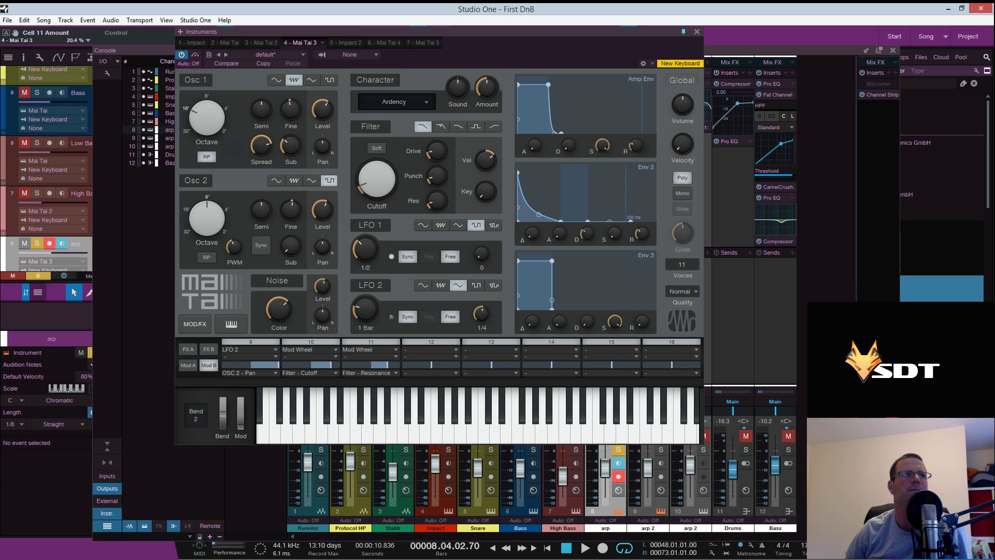
Assign Mod Wheel to modulation slot 12, try ENV 3 - Sustain as its target, and switch the target to ENV 2 - Sustain
{"action": "left_click", "coordinate": [431, 350]}
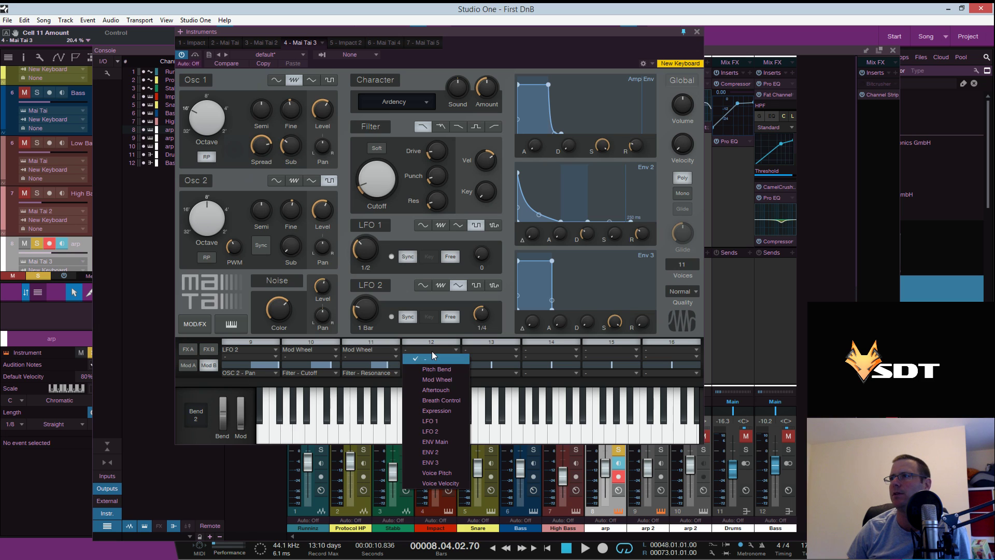
{"action": "left_click", "coordinate": [442, 379]}
{"action": "left_click", "coordinate": [443, 374]}
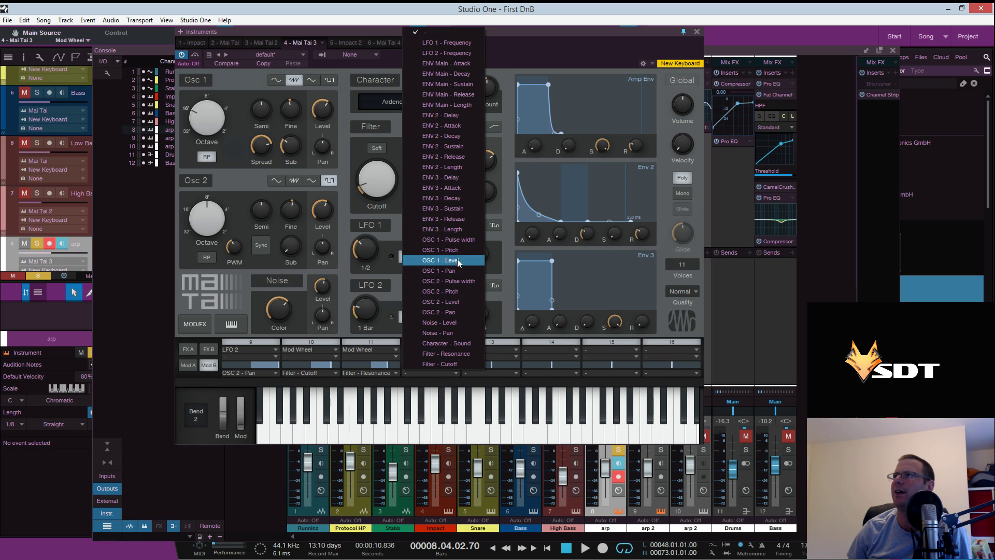
{"action": "left_click", "coordinate": [440, 207]}
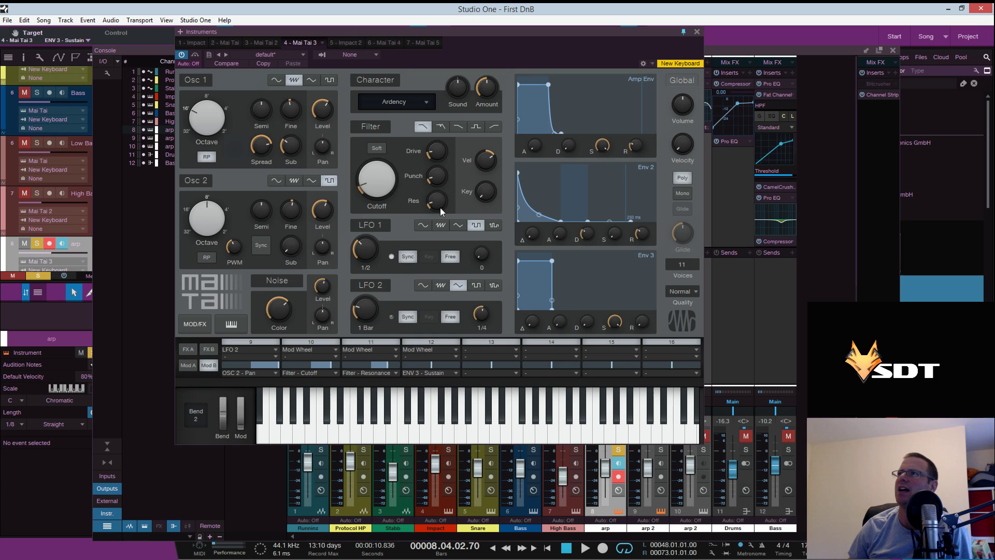
{"action": "left_click", "coordinate": [427, 373]}
{"action": "left_click", "coordinate": [463, 147]}
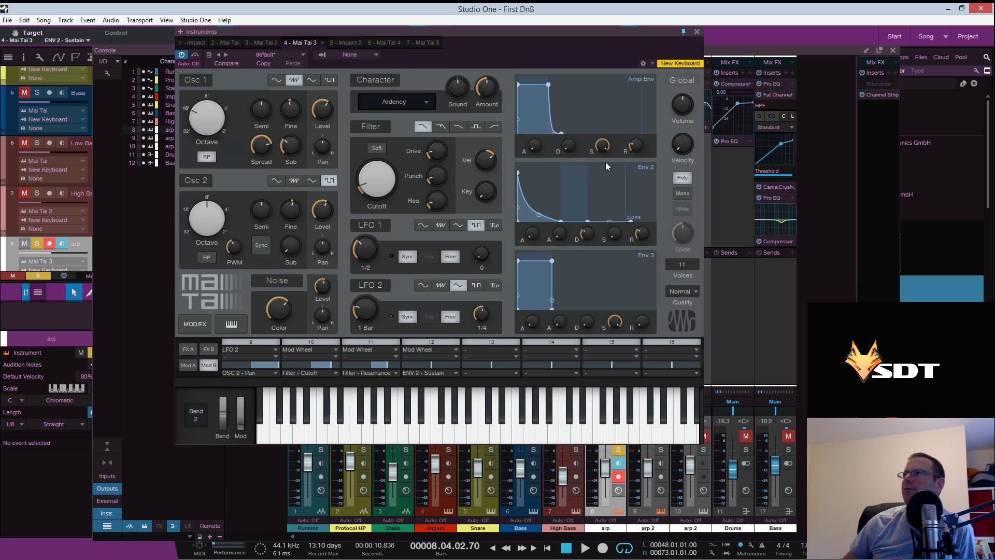
Set the Env 2 sustain to -36.5 dB and the amount of modulation slot 12 to 37.3 %
{"action": "mouse_move", "coordinate": [614, 233]}
{"action": "left_click_drag", "start_coordinate": [614, 233], "coordinate": [610, 256]}
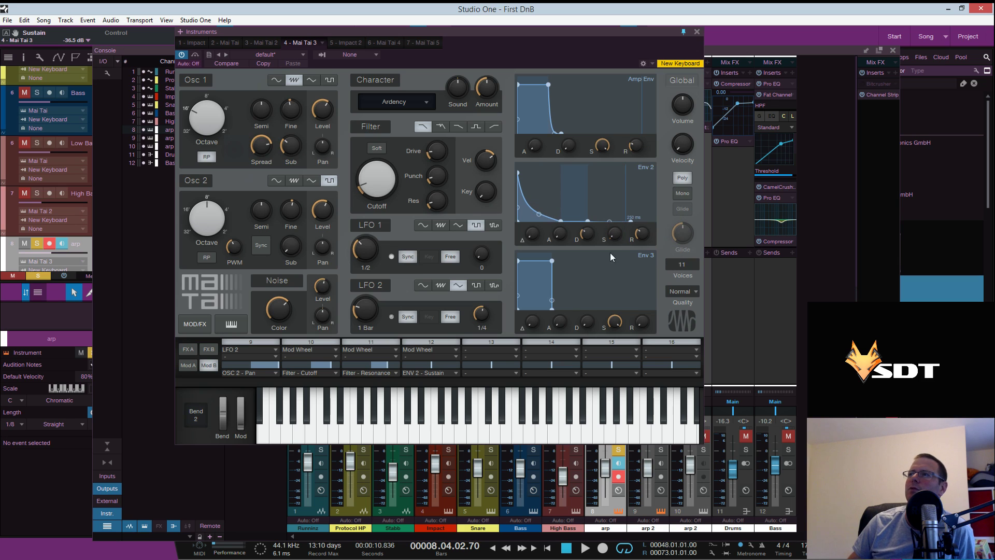
{"action": "left_click_drag", "start_coordinate": [445, 367], "coordinate": [452, 364]}
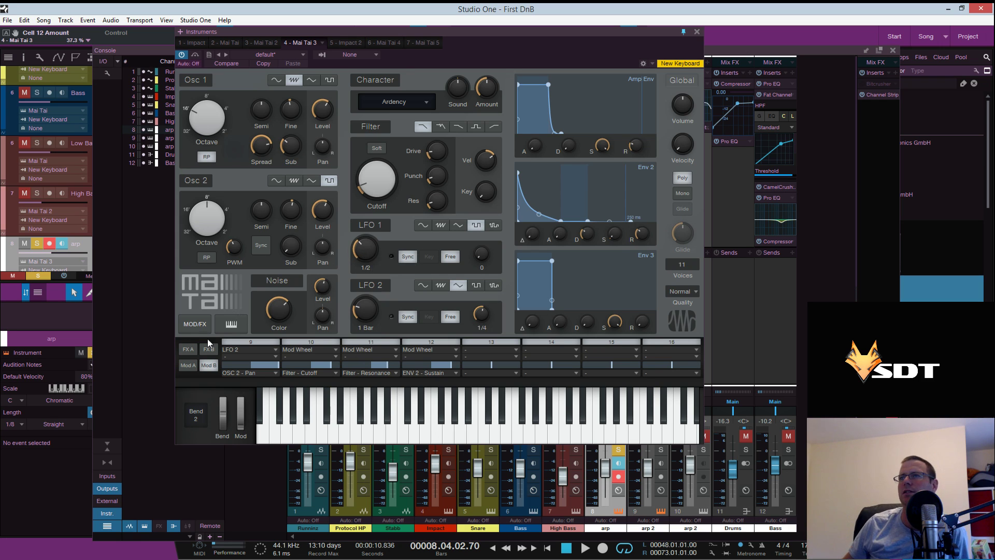
Play the arp while sweeping the Mod Wheel from 0 to 1.00 and back to 0, and stop playback
{"action": "left_click", "coordinate": [188, 365]}
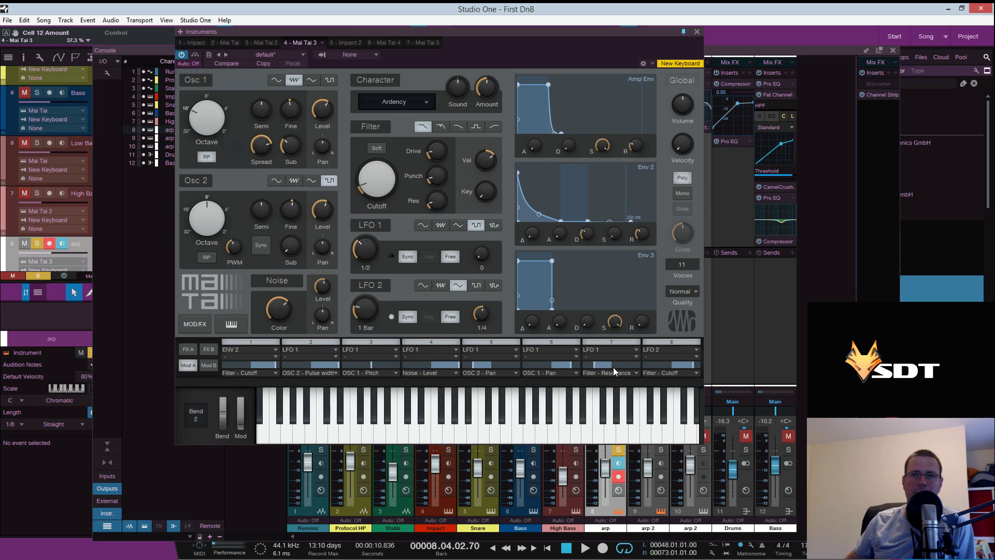
{"action": "left_click", "coordinate": [243, 425]}
{"action": "key", "text": "space"}
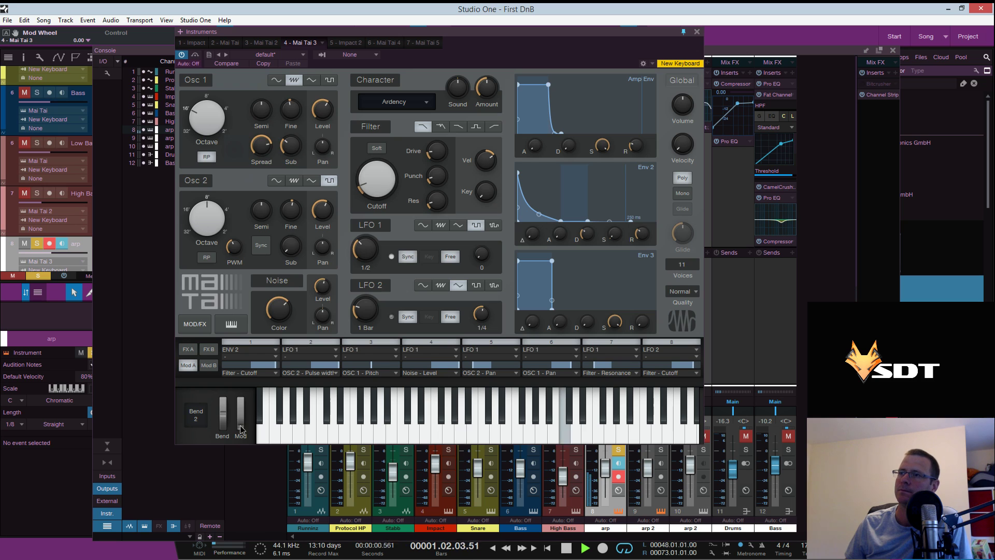
{"action": "left_click_drag", "start_coordinate": [240, 428], "coordinate": [245, 399]}
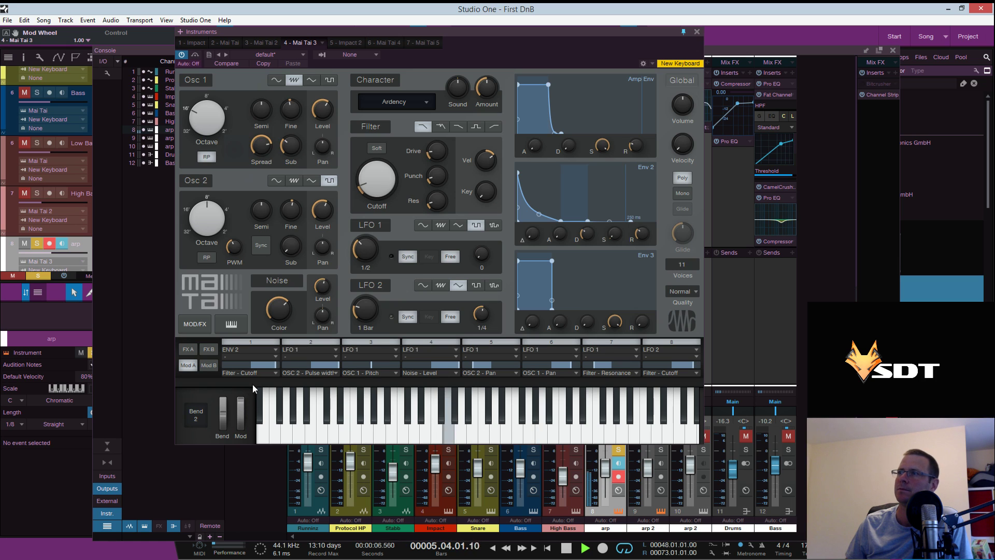
{"action": "left_click_drag", "start_coordinate": [322, 299], "coordinate": [322, 306]}
{"action": "left_click_drag", "start_coordinate": [242, 404], "coordinate": [243, 434]}
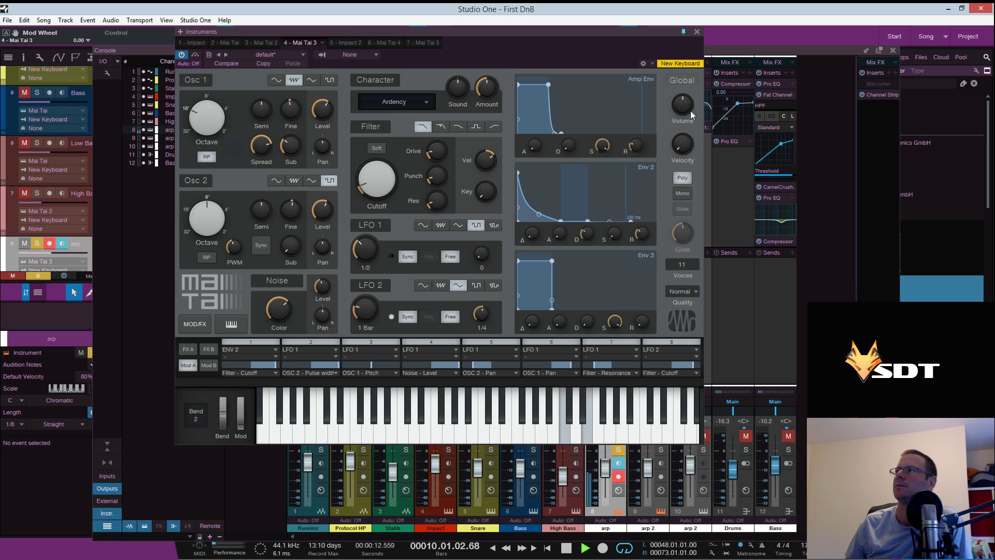
{"action": "mouse_move", "coordinate": [691, 111]}
{"action": "key", "text": "space"}
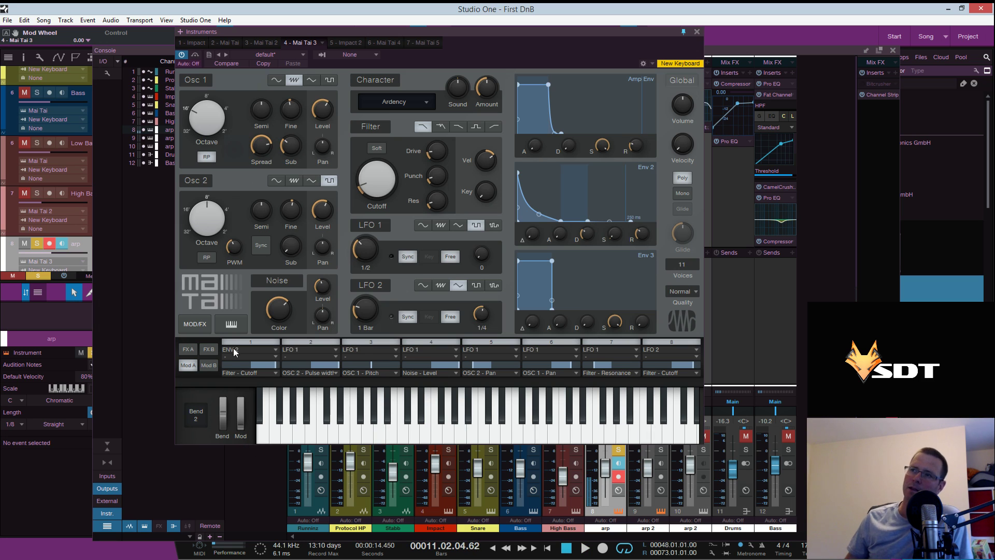
Activate the Gater effect with the Slackjoint pattern, a 1/2 rate and Stereo off
{"action": "left_click", "coordinate": [211, 352]}
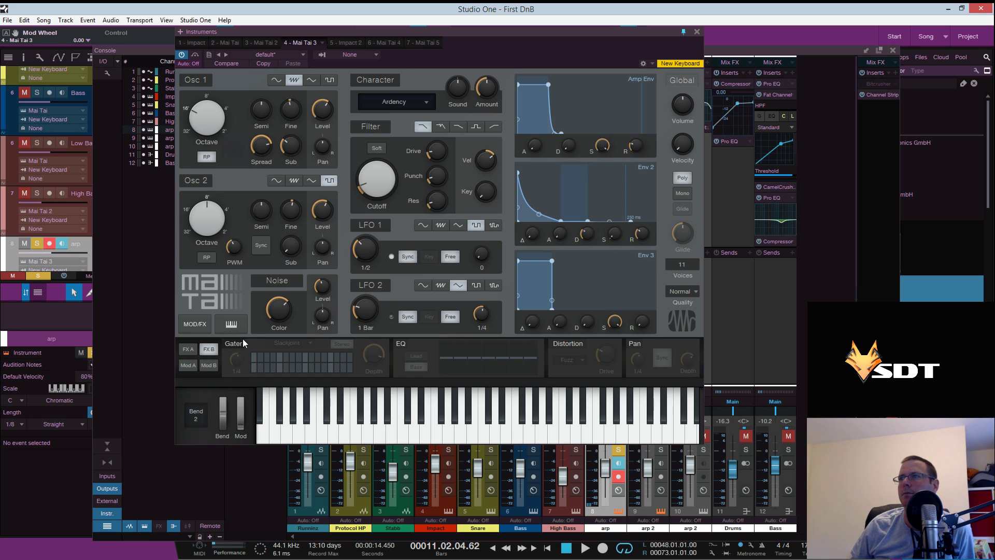
{"action": "left_click", "coordinate": [260, 342]}
{"action": "left_click", "coordinate": [295, 345]}
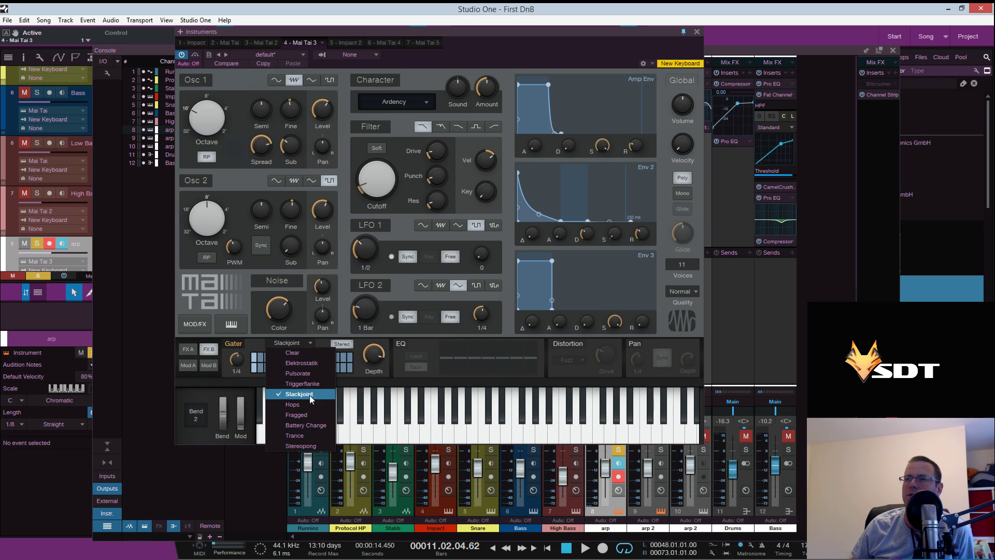
{"action": "left_click", "coordinate": [248, 375]}
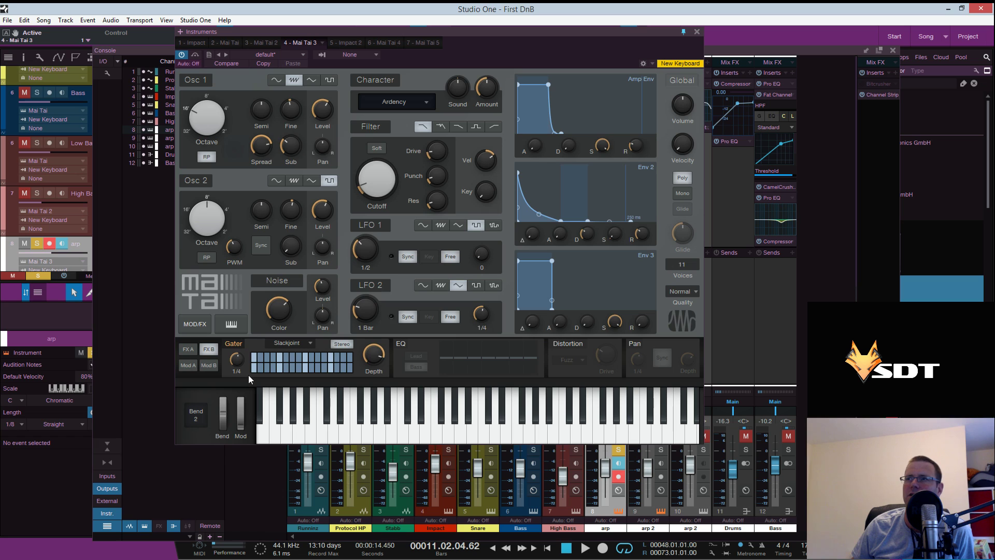
{"action": "left_click", "coordinate": [304, 341]}
{"action": "left_click", "coordinate": [304, 391]}
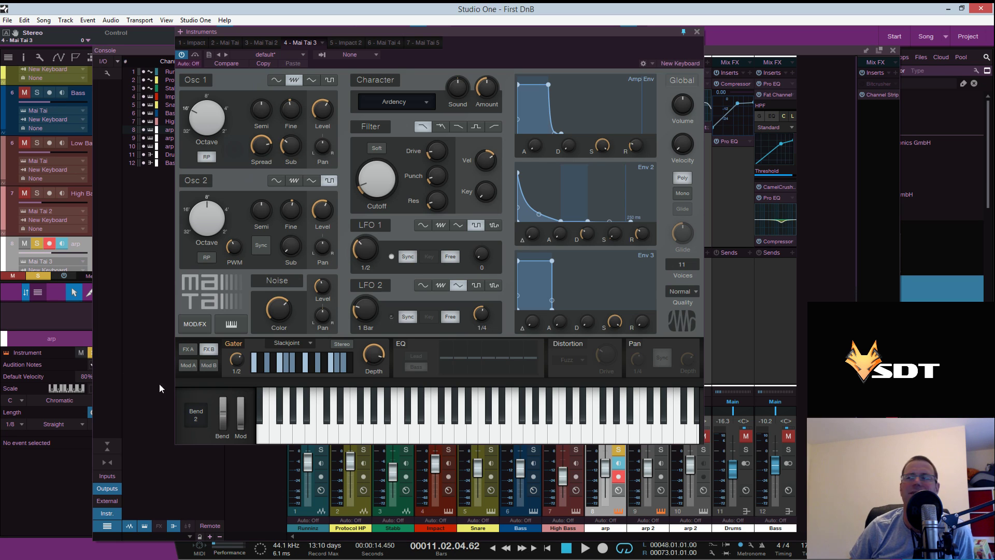
Compare the arp with the Gater bypassed and active during playback from the song start, raising the Mod Wheel to about 0.86
{"action": "left_click", "coordinate": [237, 343]}
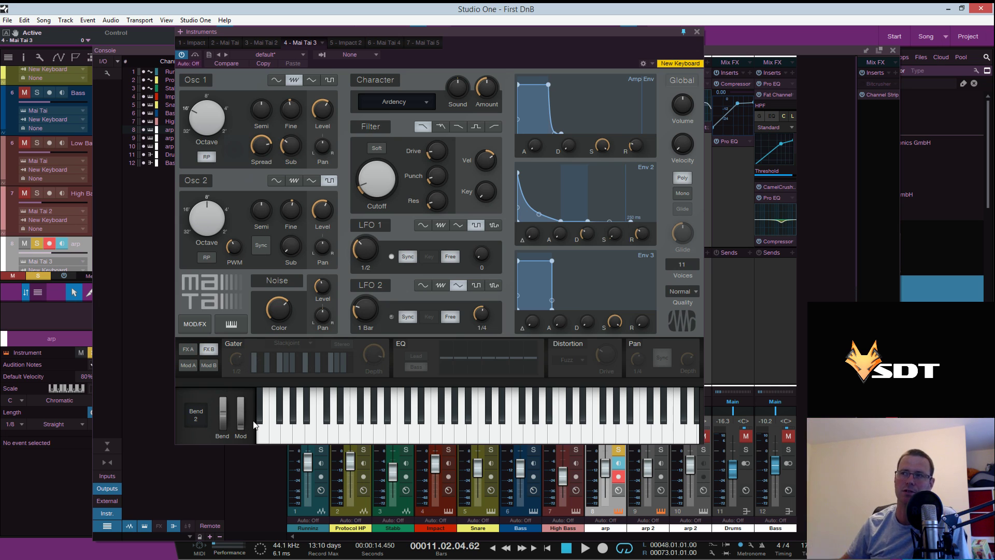
{"action": "key", "text": "comma"}
{"action": "key", "text": "space"}
{"action": "left_click_drag", "start_coordinate": [241, 426], "coordinate": [241, 402]}
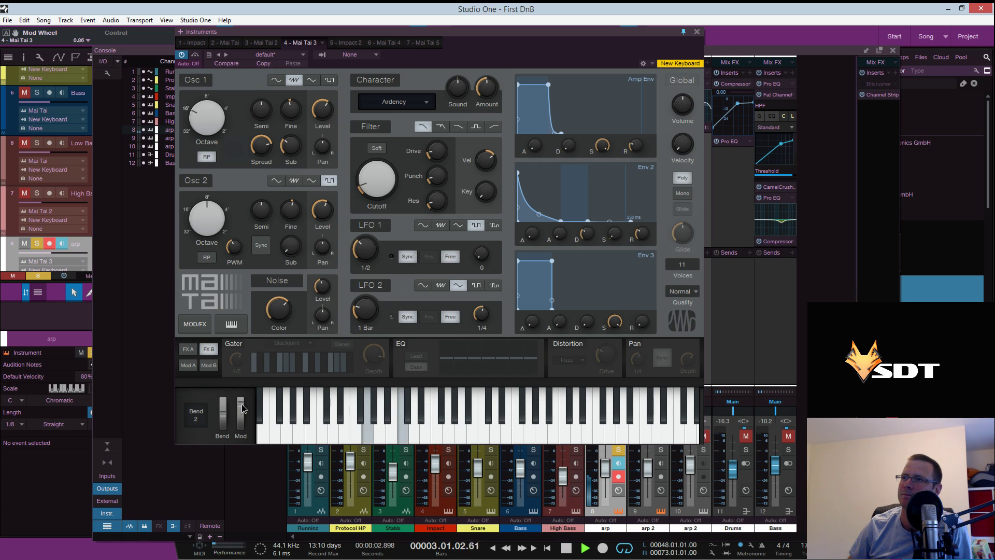
{"action": "left_click", "coordinate": [236, 343]}
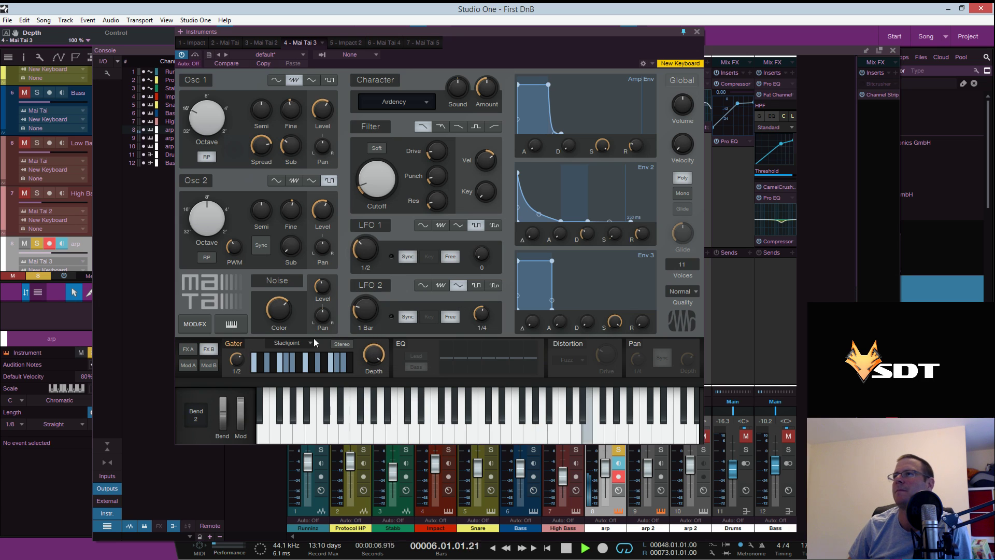
Set the LFO 1 to Noise - Level amount in modulation slot 4 to 34.4 %, return to the Gater and stop playback
{"action": "left_click", "coordinate": [188, 365]}
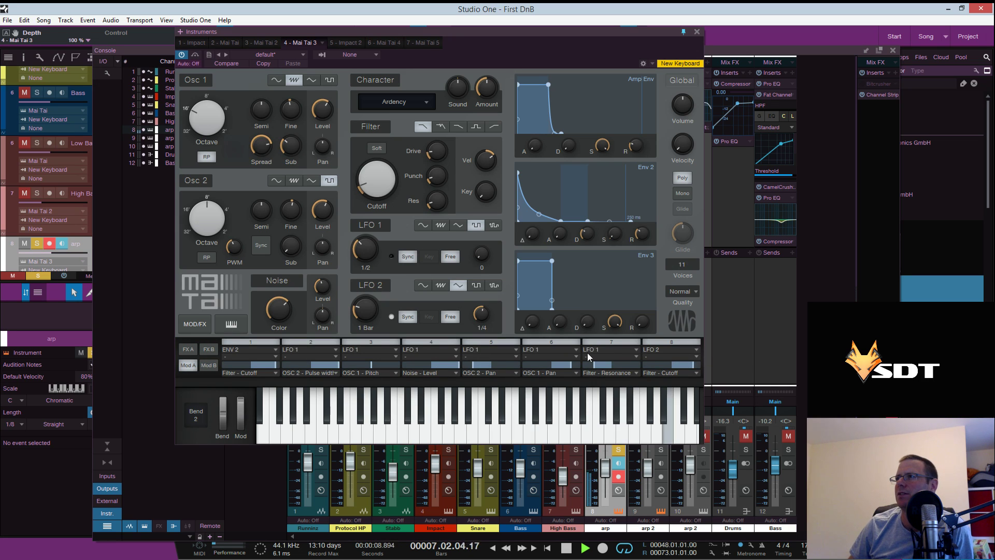
{"action": "left_click", "coordinate": [444, 364]}
{"action": "left_click_drag", "start_coordinate": [445, 363], "coordinate": [451, 366]}
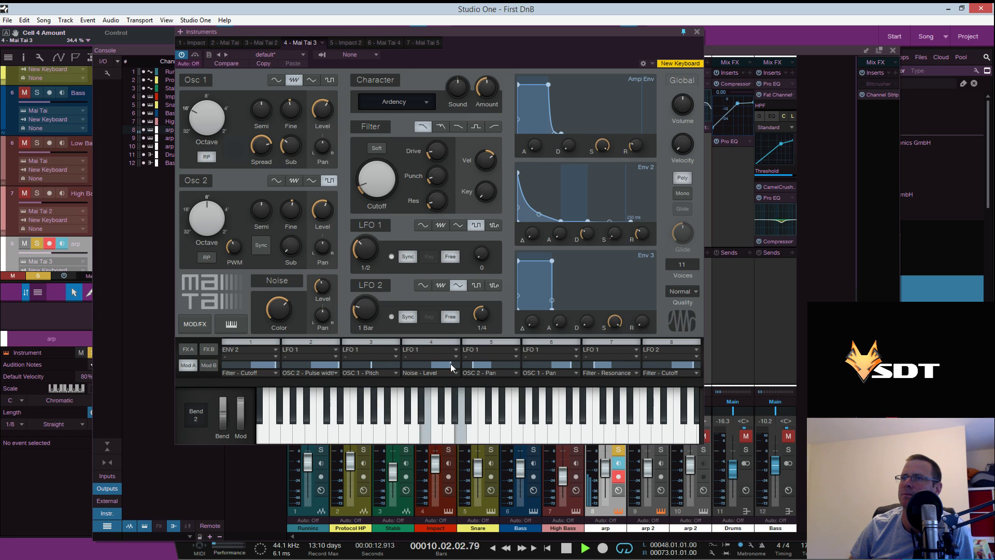
{"action": "left_click", "coordinate": [208, 349]}
{"action": "key", "text": "space"}
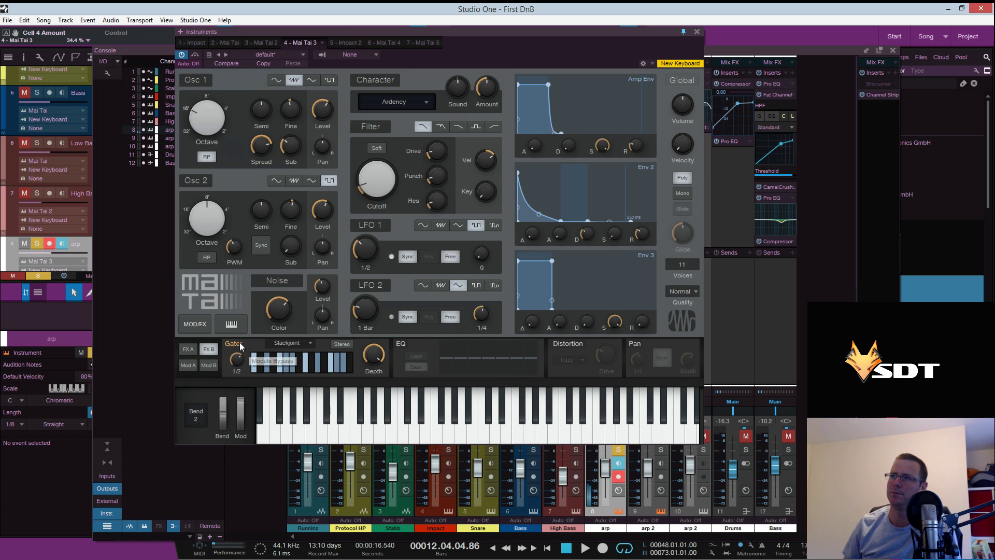
{"action": "left_click", "coordinate": [240, 343]}
{"action": "left_click", "coordinate": [239, 343]}
{"action": "right_click", "coordinate": [239, 345]}
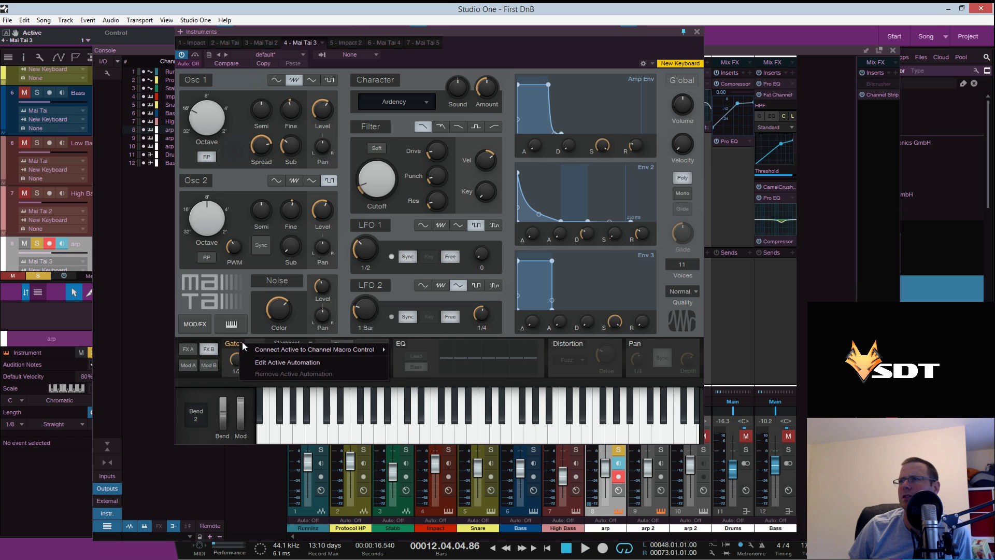
{"action": "mouse_move", "coordinate": [253, 344]}
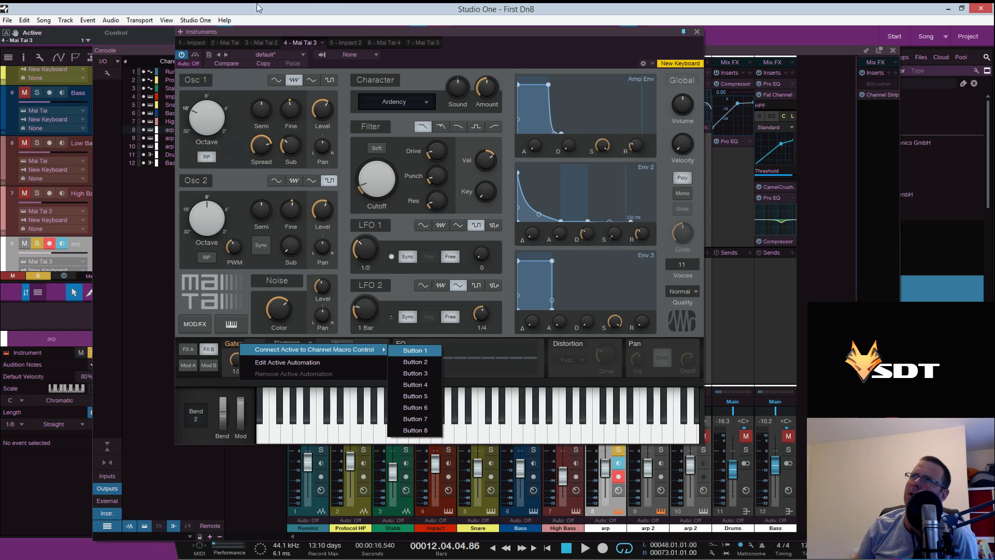
{"action": "left_click", "coordinate": [196, 21]}
{"action": "left_click", "coordinate": [196, 21]}
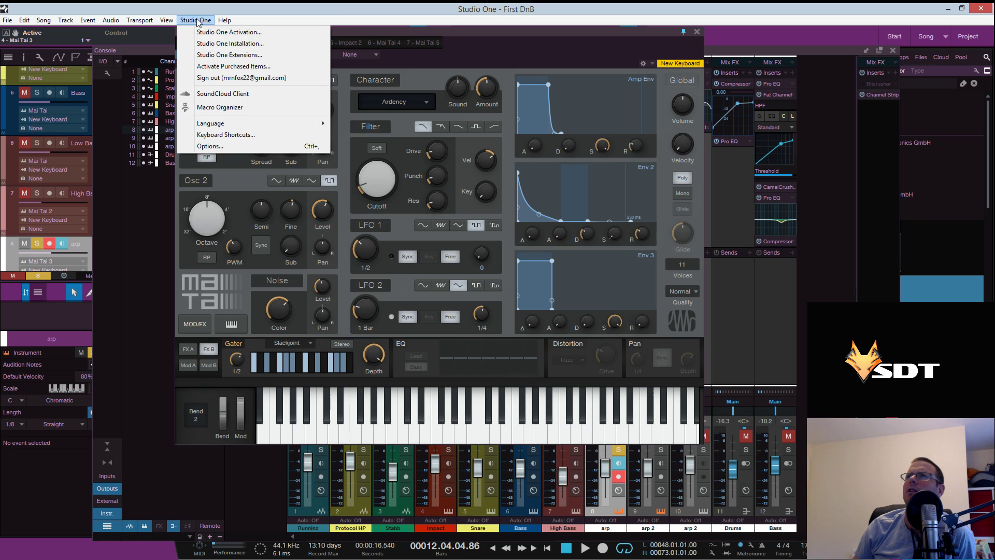
{"action": "left_click", "coordinate": [222, 107]}
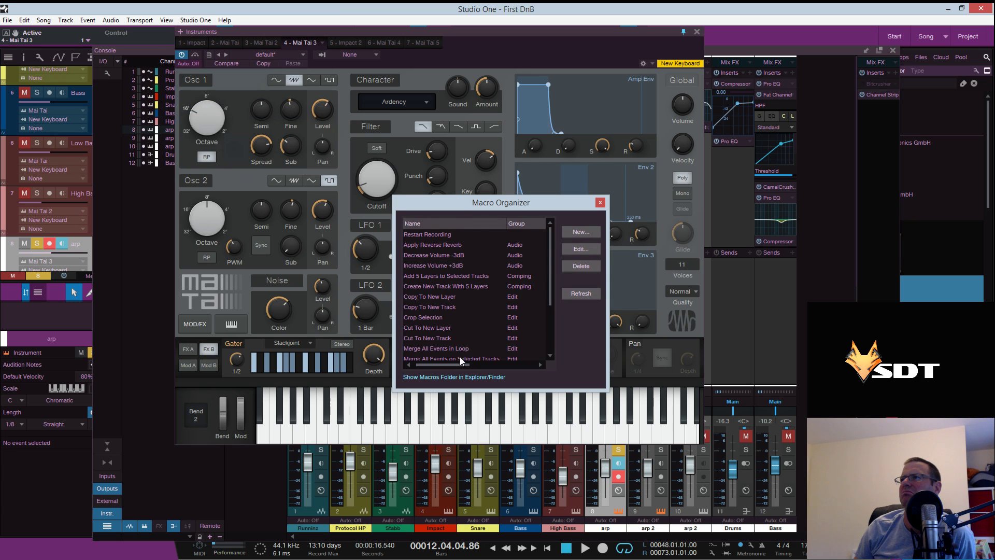
{"action": "left_click", "coordinate": [600, 202]}
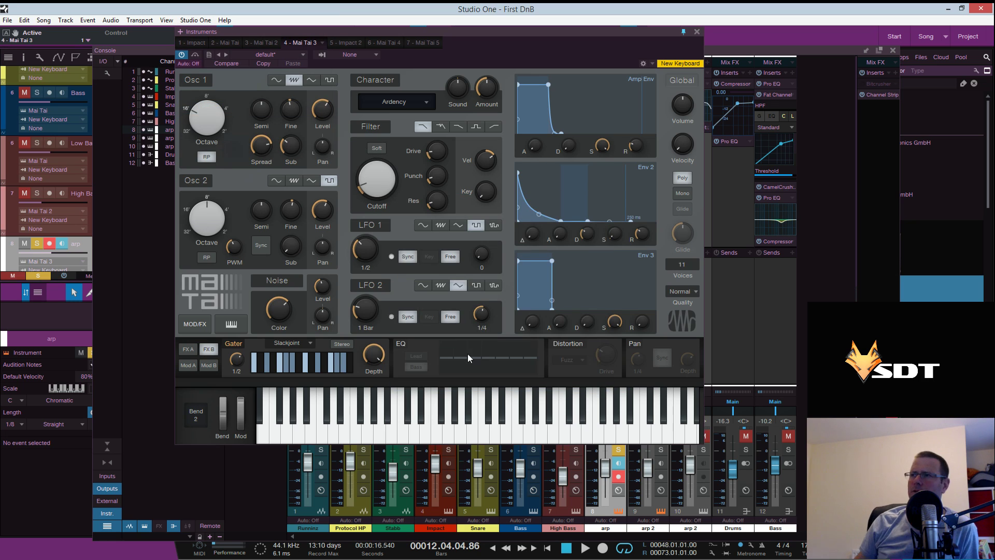
Audition the arp with the Mod Wheel at 1.00, switching the Gater in during playback, then stop and bypass the Gater
{"action": "left_click", "coordinate": [229, 344]}
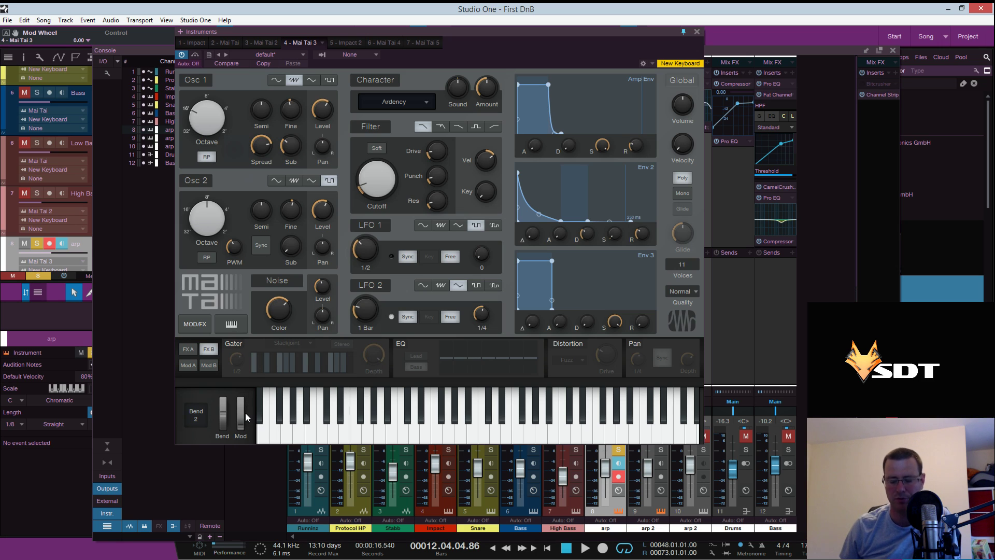
{"action": "key", "text": "space"}
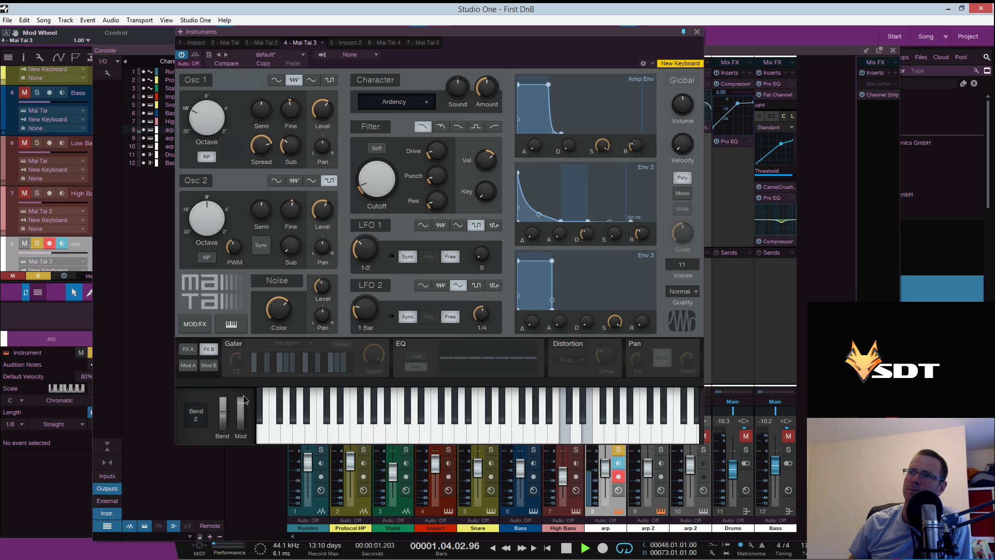
{"action": "left_click", "coordinate": [233, 343]}
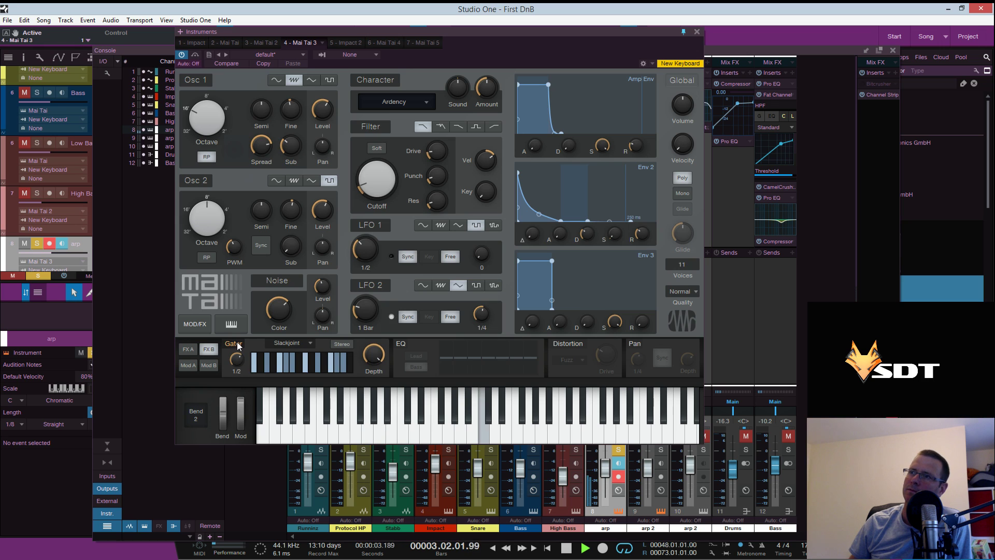
{"action": "key", "text": "space"}
{"action": "left_click", "coordinate": [233, 344]}
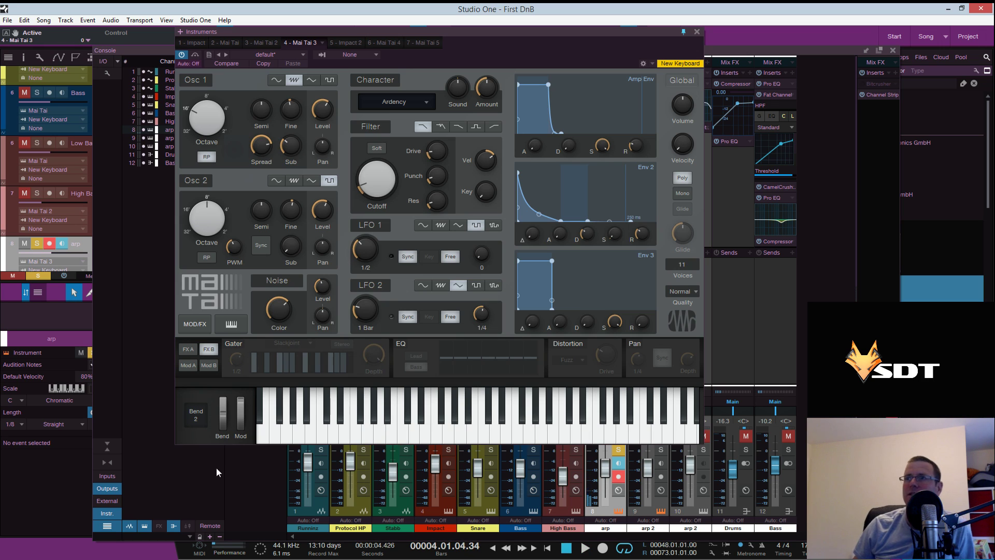
Unsolo the arp track and play the full mix
{"action": "left_click", "coordinate": [37, 243]}
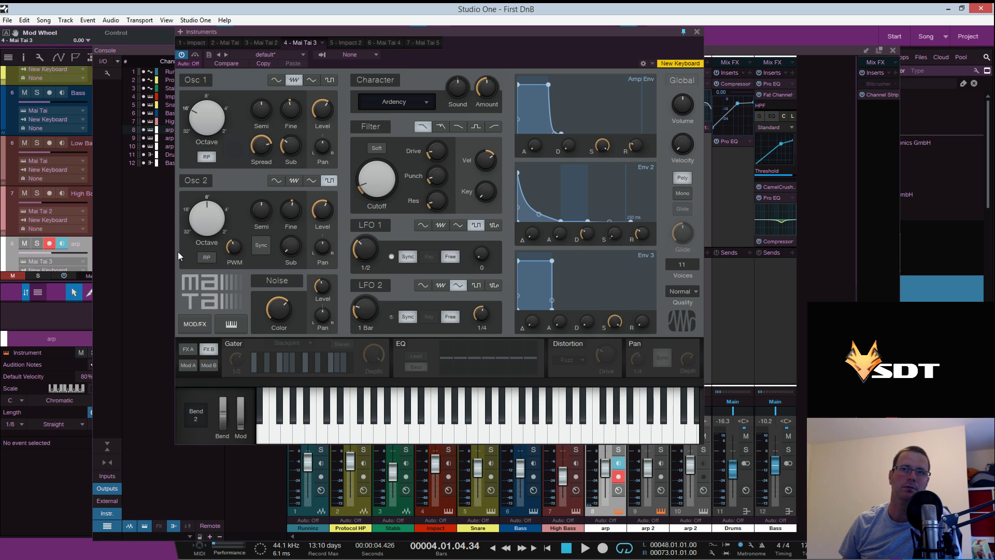
{"action": "key", "text": "space"}
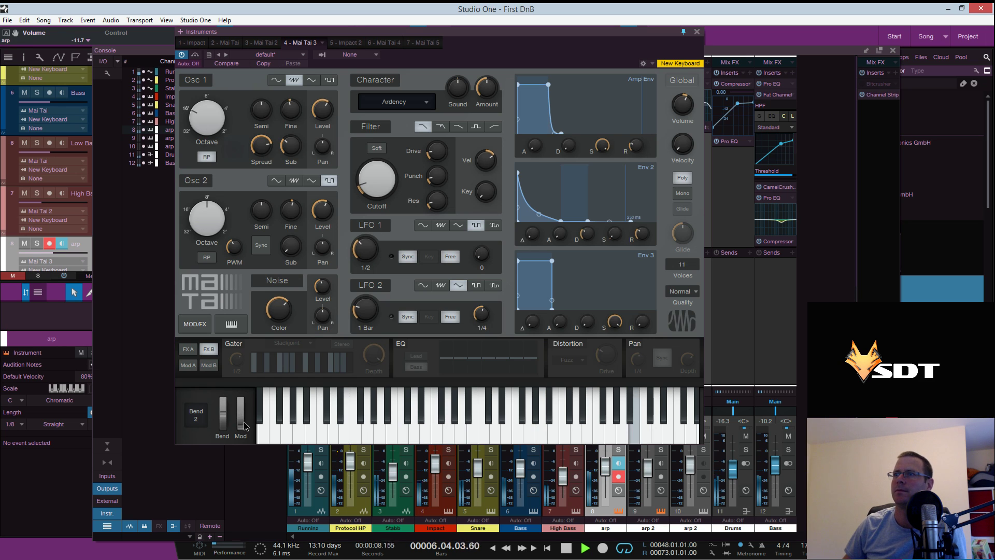
Activate the Gater in Stereo mode and lower the Mod Wheel to about 0.53 while the mix plays
{"action": "left_click", "coordinate": [240, 343]}
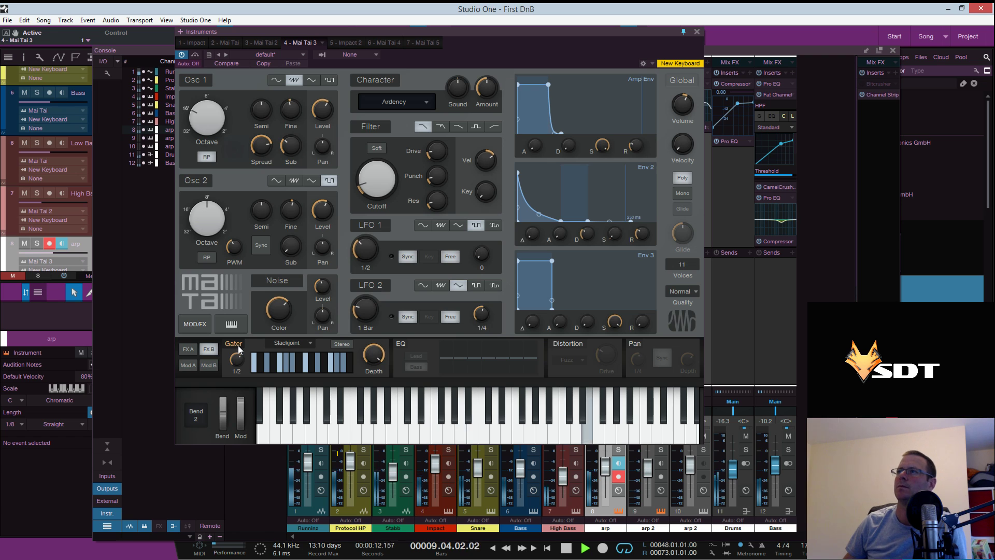
{"action": "left_click", "coordinate": [342, 344]}
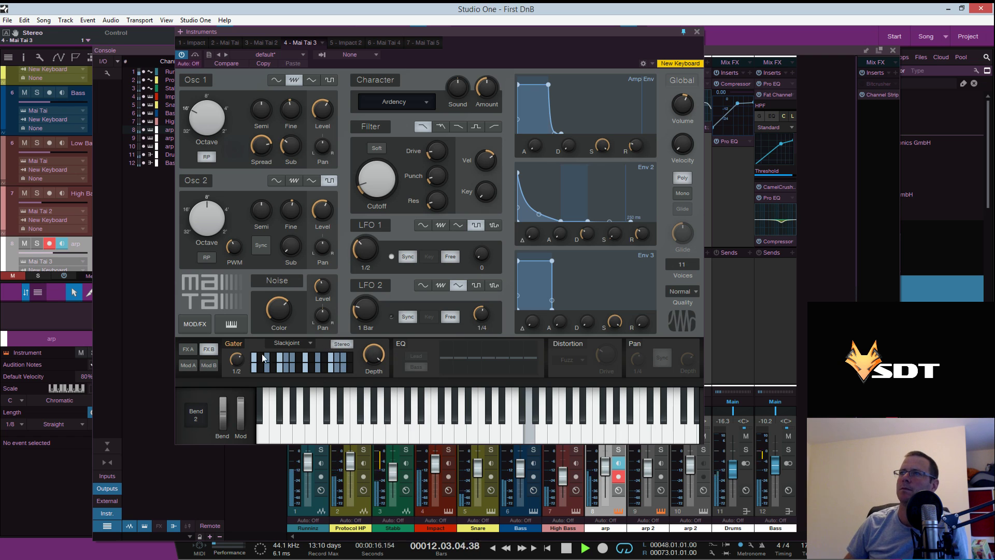
{"action": "left_click_drag", "start_coordinate": [240, 401], "coordinate": [240, 414]}
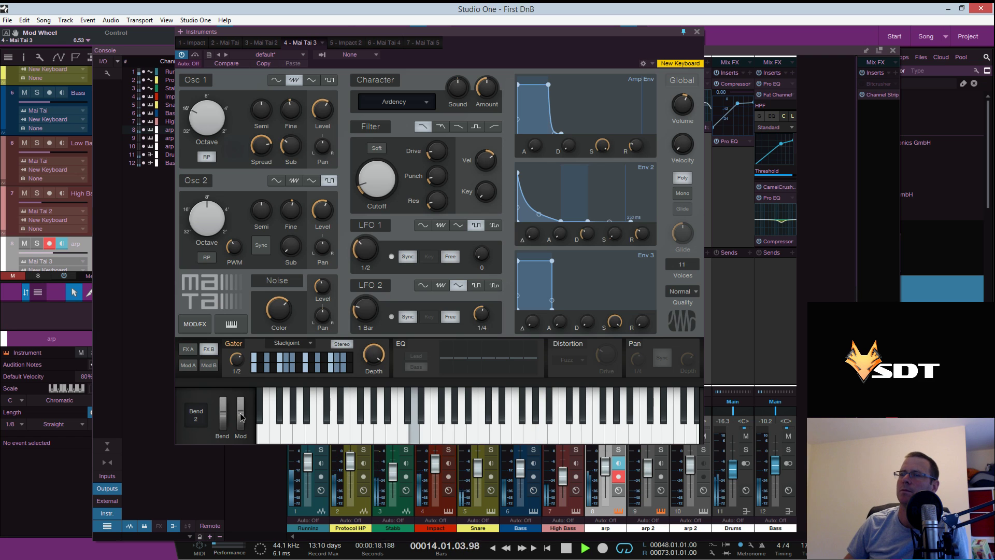
Lower the Mod Wheel to 0.00, bypass the Gater and stop the mix
{"action": "left_click_drag", "start_coordinate": [242, 420], "coordinate": [244, 422]}
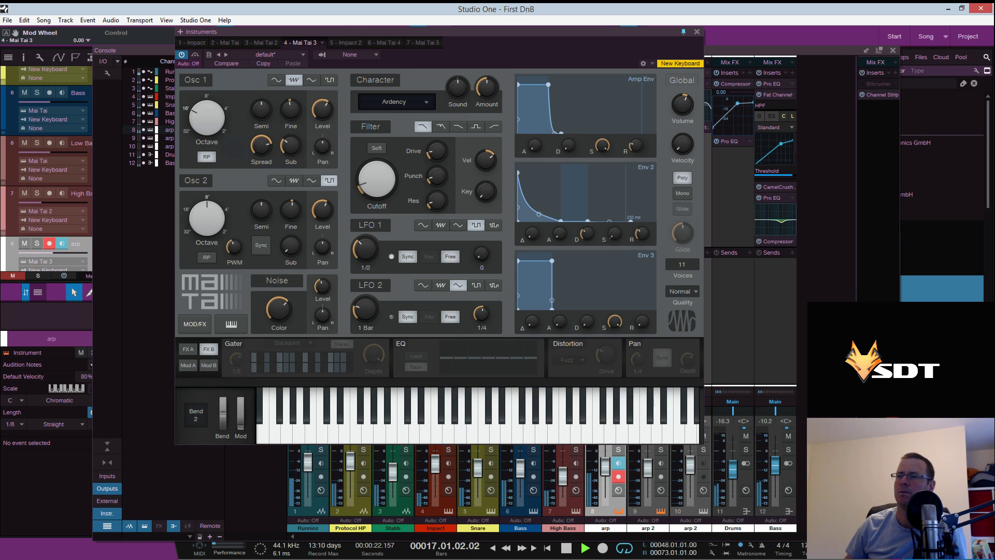
{"action": "key", "text": "space"}
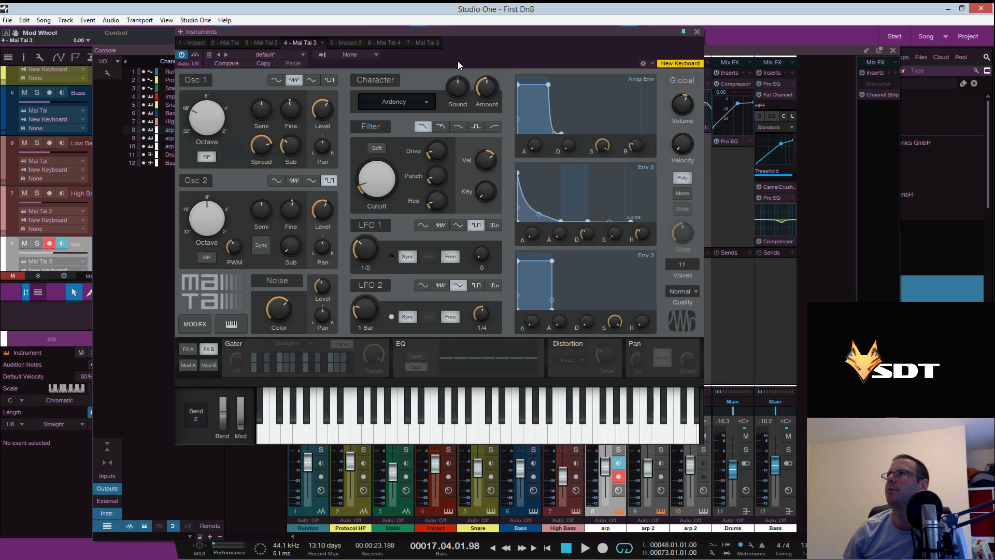
Solo the Low Bass track, play it and open its Mai Tai instrument from the arrangement
{"action": "left_click_drag", "start_coordinate": [545, 33], "coordinate": [582, 248]}
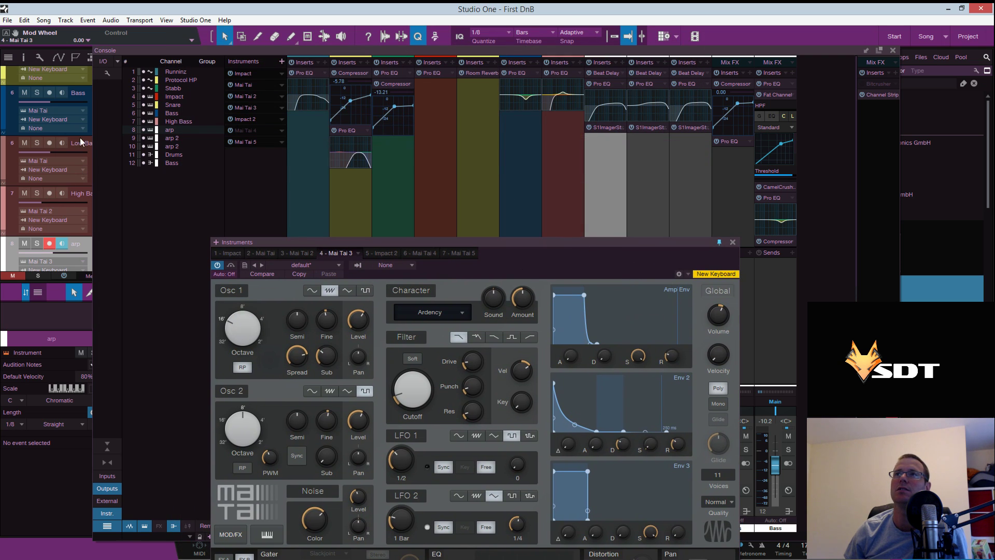
{"action": "left_click", "coordinate": [39, 142]}
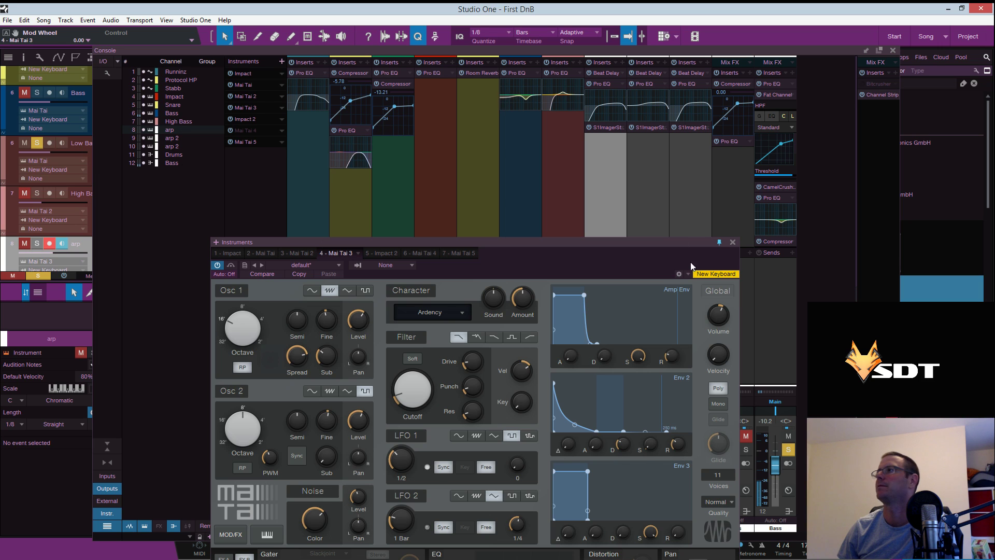
{"action": "key", "text": "F3"}
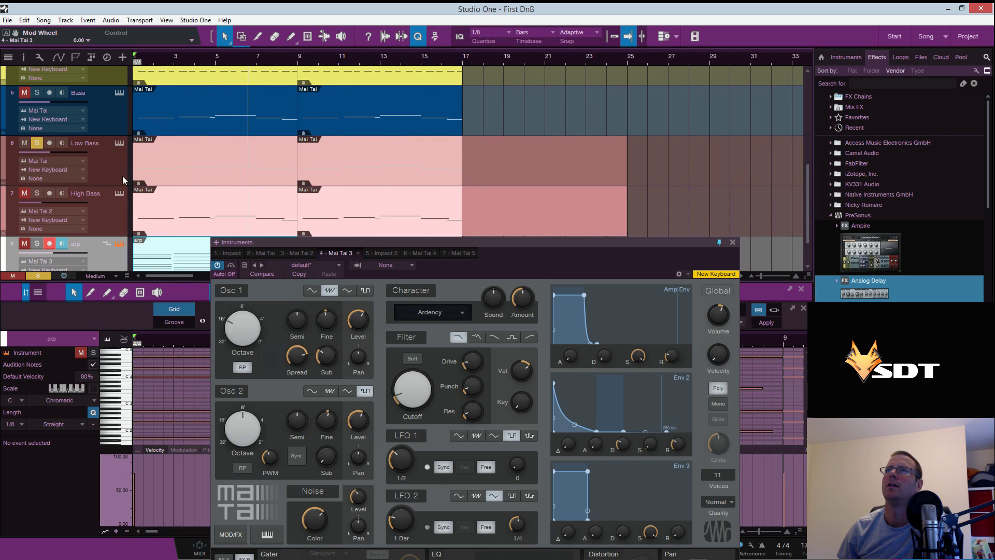
{"action": "left_click", "coordinate": [119, 145]}
{"action": "left_click_drag", "start_coordinate": [375, 243], "coordinate": [0, 249]}
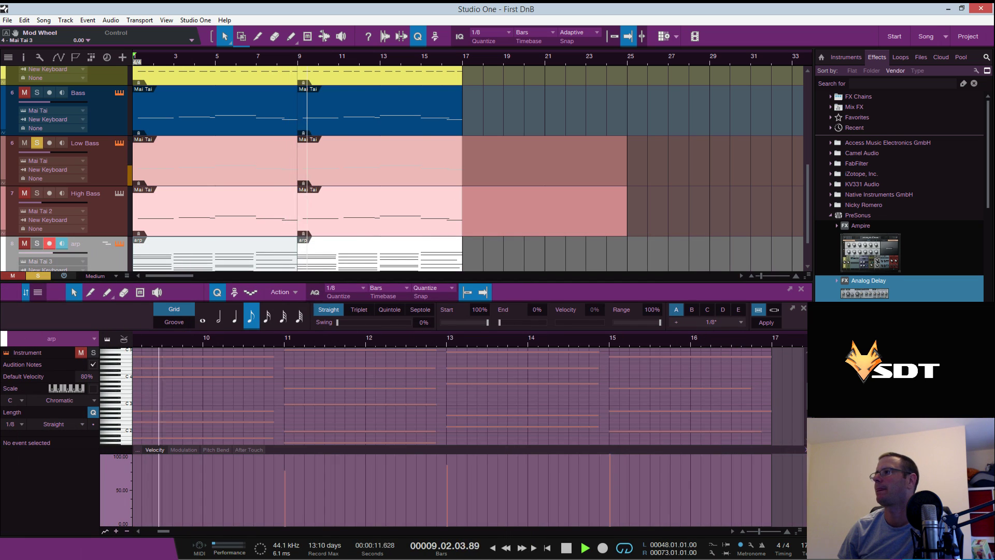
Raise the Bass channel's fader to +4.5 dB in the console, then return to the arrangement
{"action": "key", "text": "F3"}
{"action": "left_click_drag", "start_coordinate": [521, 472], "coordinate": [525, 452]}
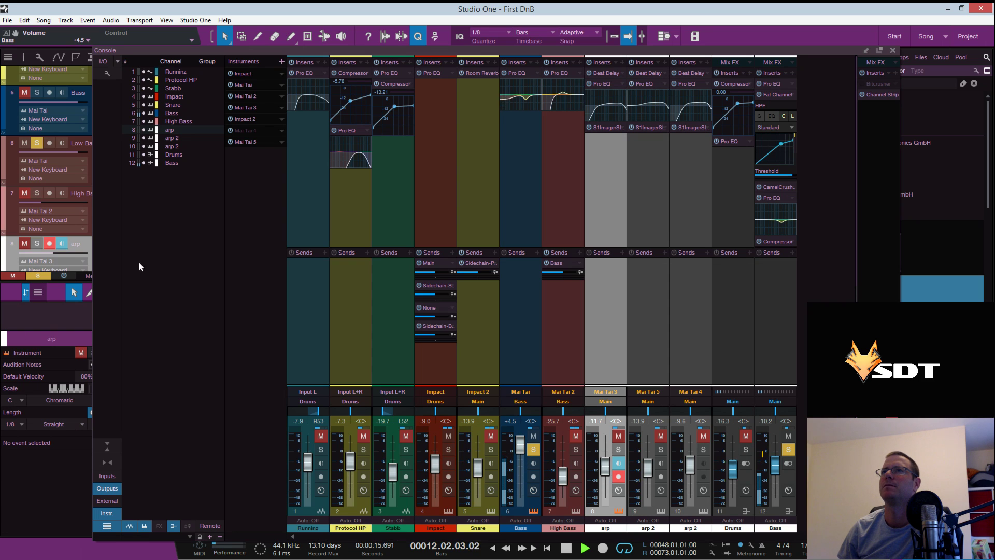
{"action": "scroll", "coordinate": [86, 245], "scroll_direction": "down", "scroll_amount": 1}
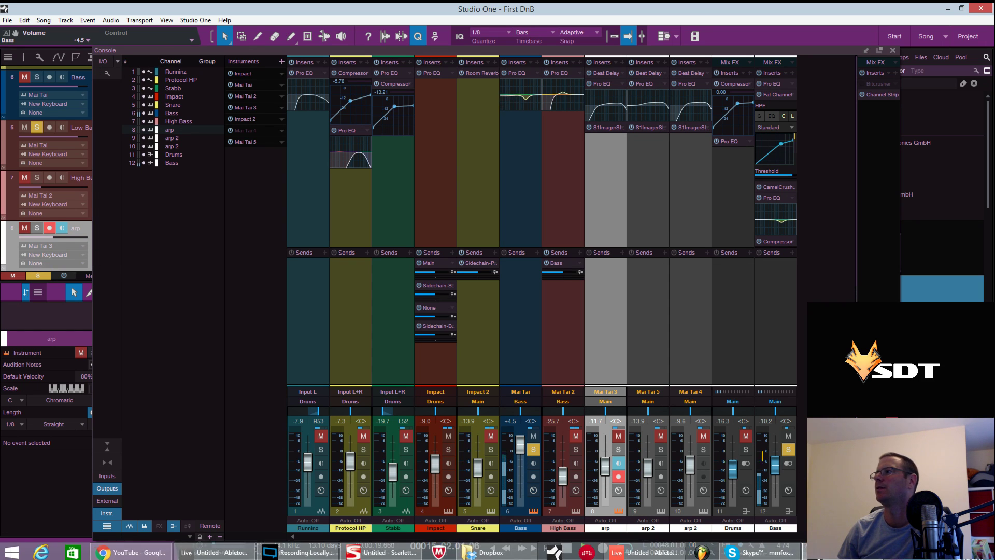
{"action": "key", "text": "F3"}
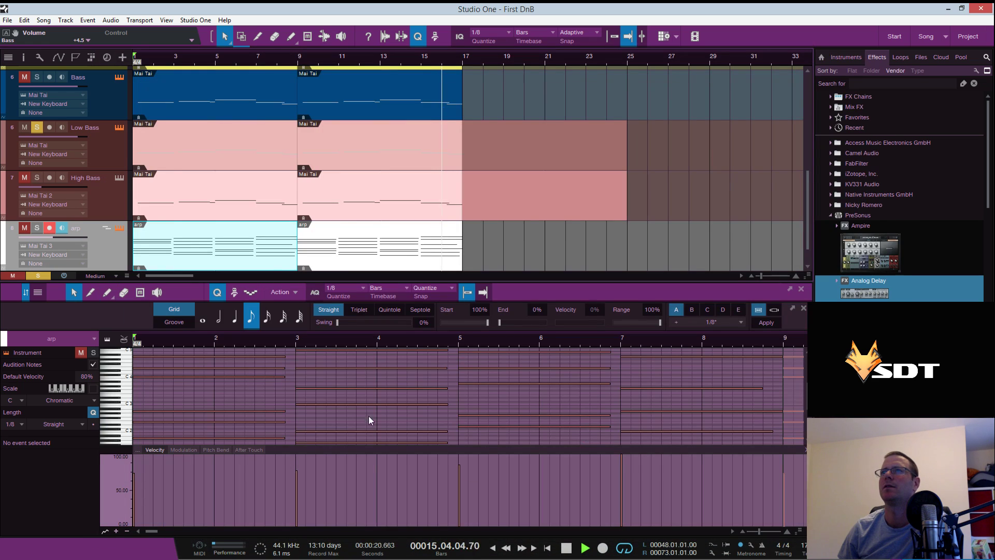
Open the Low Bass track's Mai Tai with the Bassmoderator character and restart playback from the beginning of the song
{"action": "left_click", "coordinate": [119, 229]}
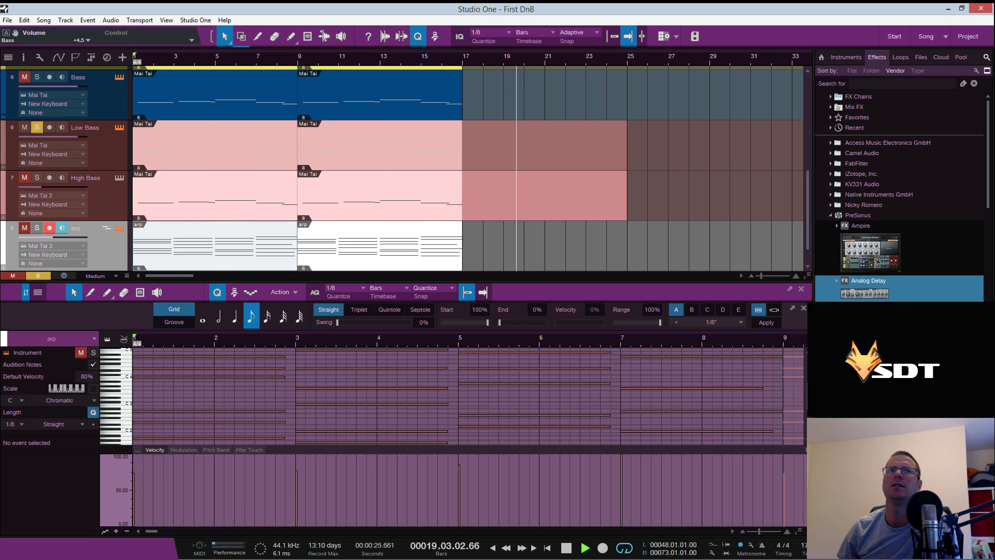
{"action": "left_click", "coordinate": [119, 127]}
{"action": "left_click_drag", "start_coordinate": [370, 71], "coordinate": [371, 70]}
{"action": "key", "text": "space"}
{"action": "key", "text": "space"}
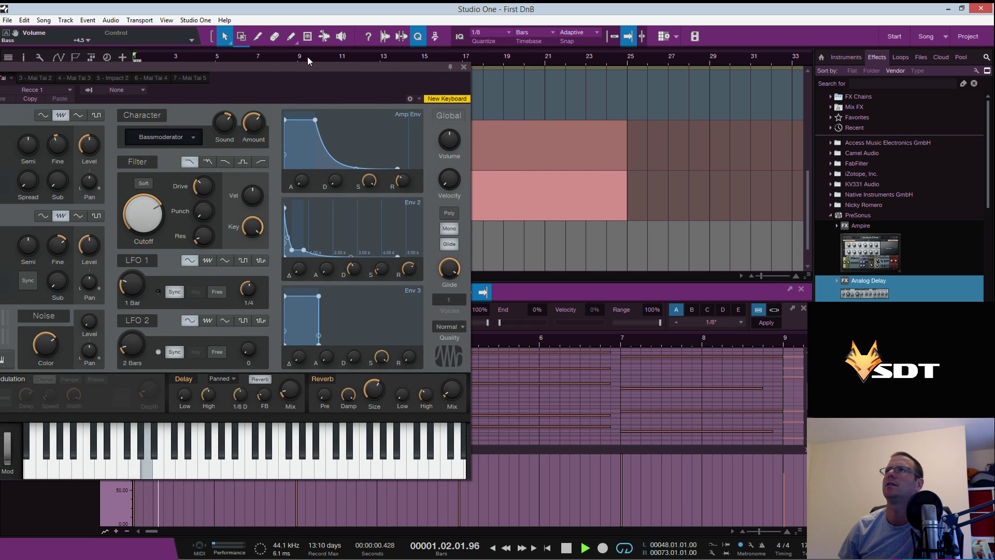
{"action": "left_click_drag", "start_coordinate": [310, 56], "coordinate": [419, 56]}
{"action": "left_click_drag", "start_coordinate": [357, 65], "coordinate": [573, 62]}
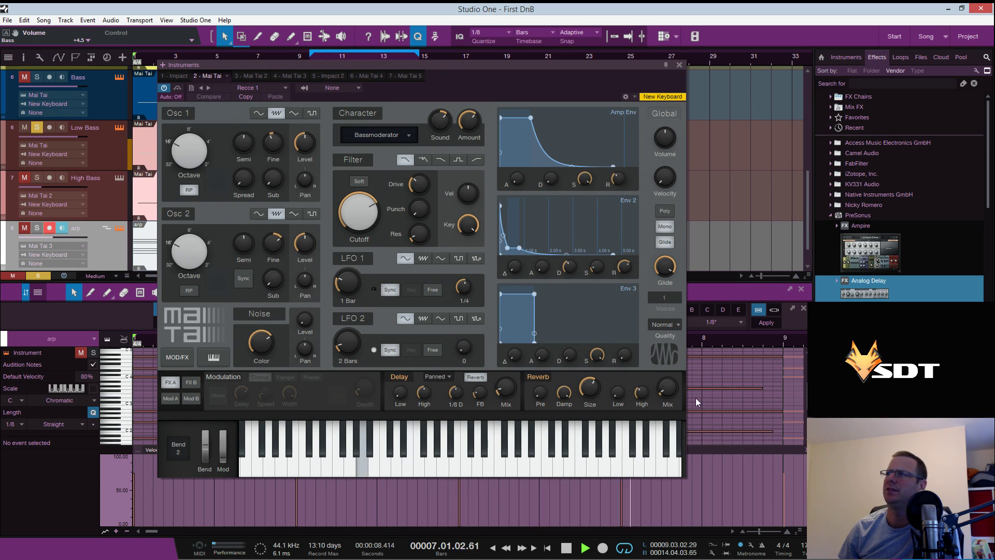
Set the bass Mai Tai's Reverb Mix to 0% and filter Drive to 25%, then stop playback and close the instrument
{"action": "left_click_drag", "start_coordinate": [668, 389], "coordinate": [683, 439]}
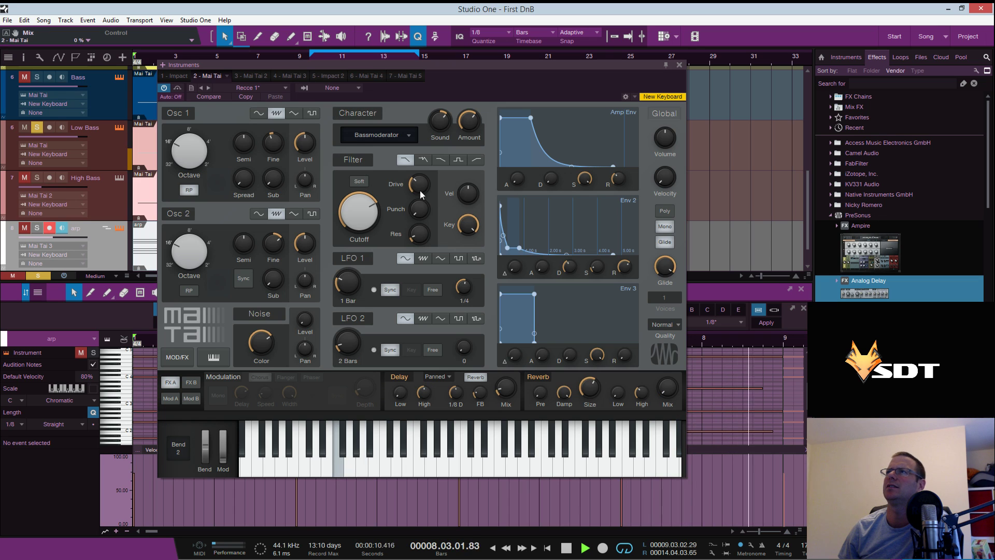
{"action": "mouse_move", "coordinate": [421, 185]}
{"action": "left_mouse_down"}
{"action": "mouse_move", "coordinate": [426, 116]}
{"action": "mouse_move", "coordinate": [416, 190]}
{"action": "left_mouse_up"}
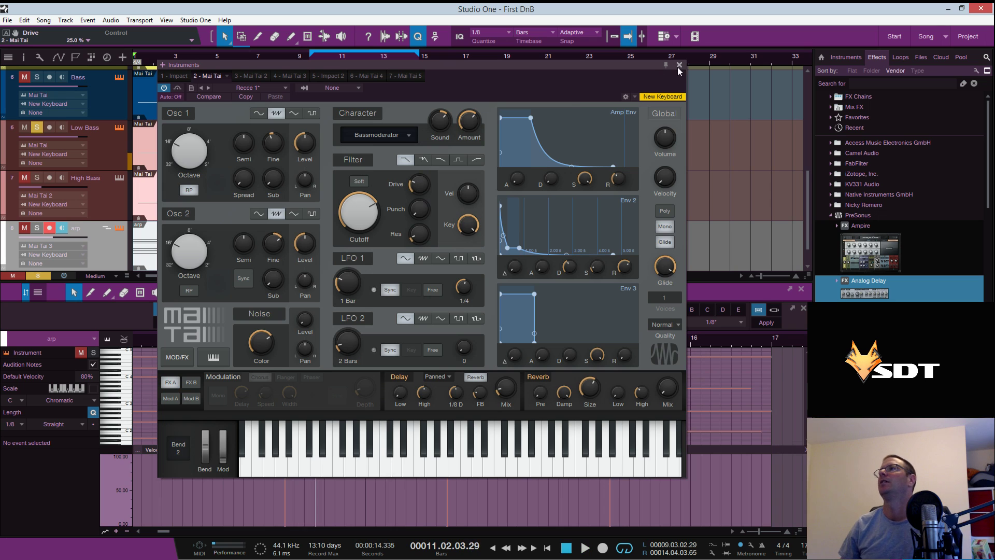
{"action": "double_click", "coordinate": [679, 64]}
{"action": "left_click", "coordinate": [679, 65]}
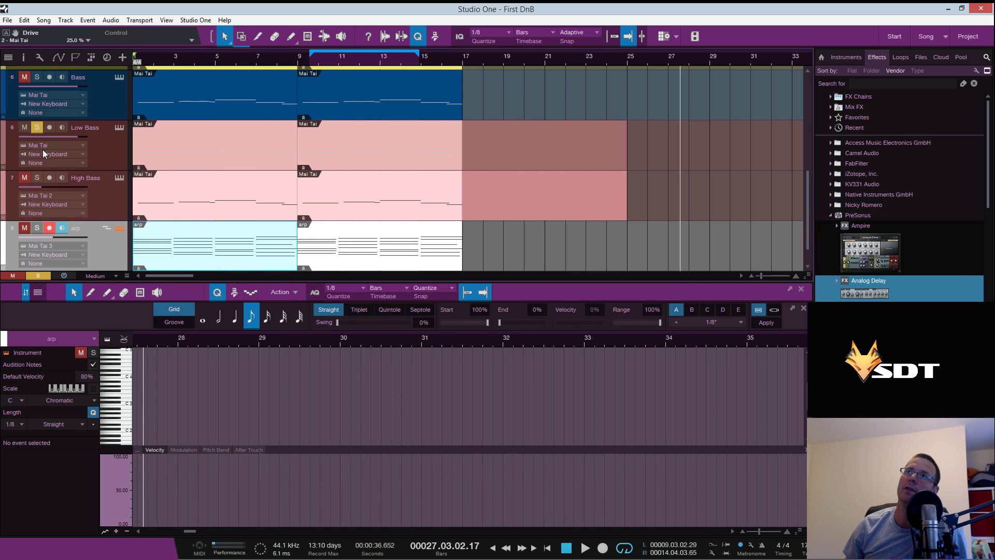
Unsolo the Low Bass and play the full mix from the start, shrinking the note editor to show more tracks
{"action": "left_click", "coordinate": [39, 128]}
{"action": "key", "text": "comma"}
{"action": "key", "text": "space"}
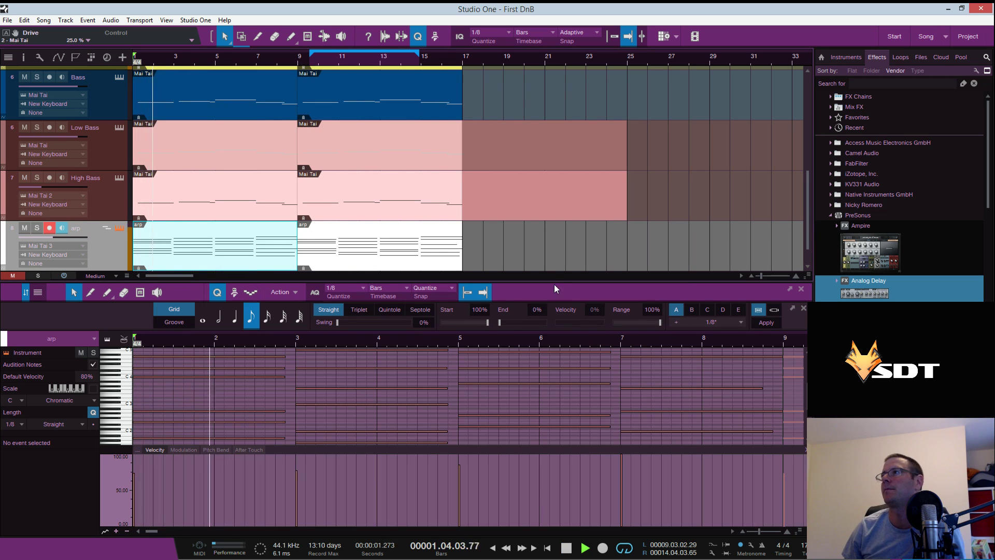
{"action": "left_click_drag", "start_coordinate": [555, 289], "coordinate": [549, 413]}
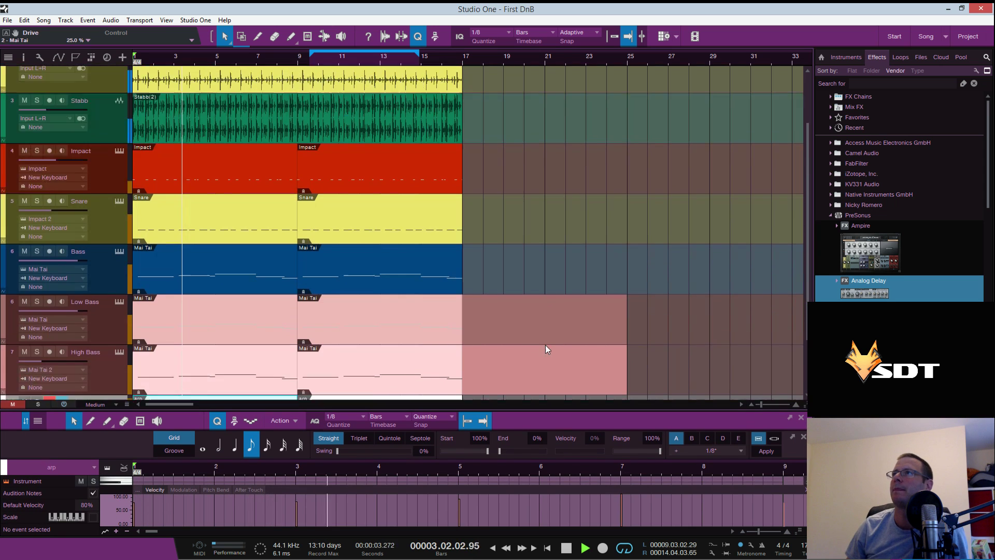
{"action": "scroll", "coordinate": [546, 344], "scroll_direction": "up", "scroll_amount": 2}
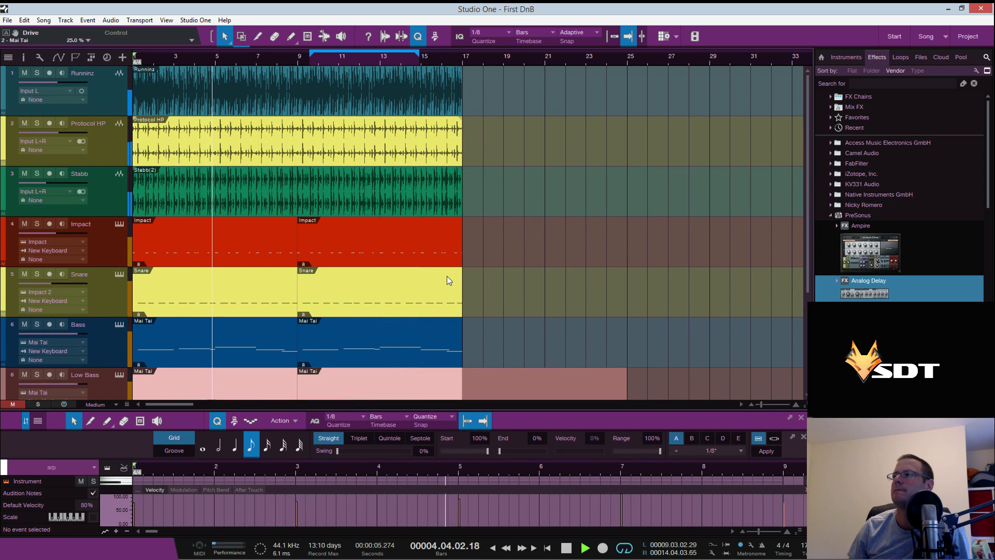
Stop playback and show the console with the arp's Mai Tai window moved higher over it
{"action": "key", "text": "F3"}
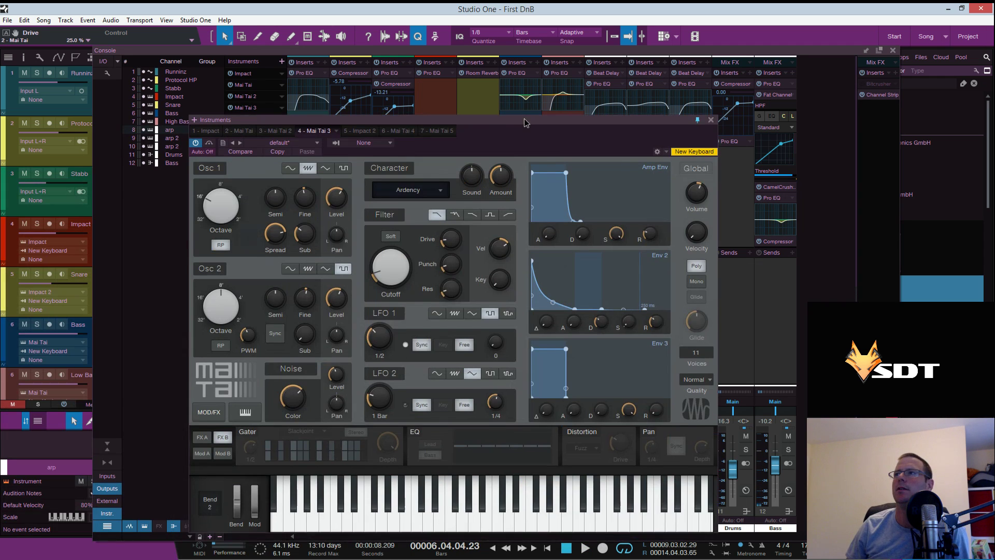
{"action": "left_click_drag", "start_coordinate": [526, 119], "coordinate": [565, 71]}
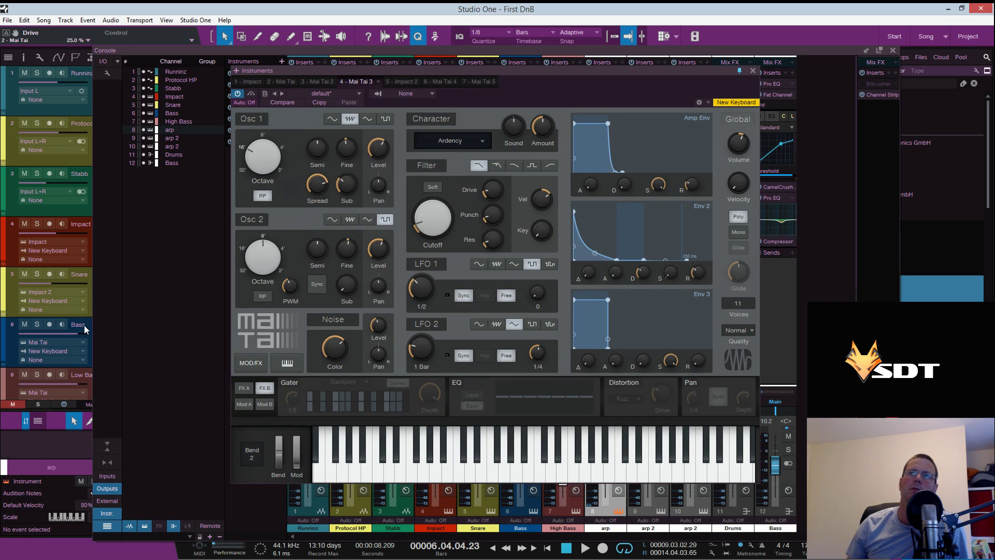